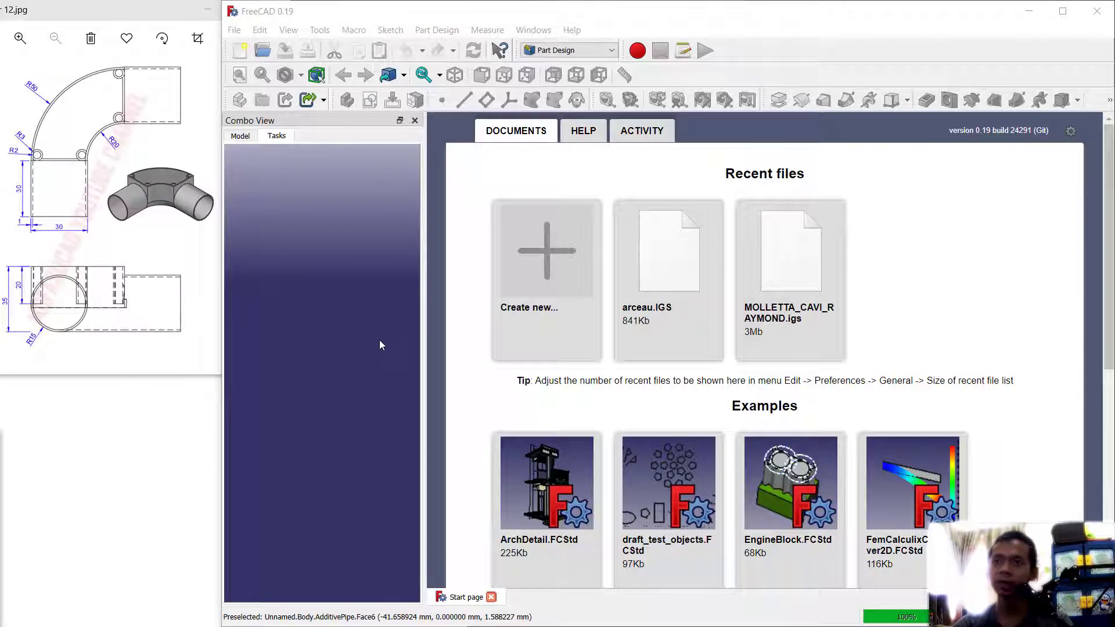
Step: Create a new document with a body and start a sketch on XY_Plane
{"action": "left_click", "coordinate": [562, 257]}
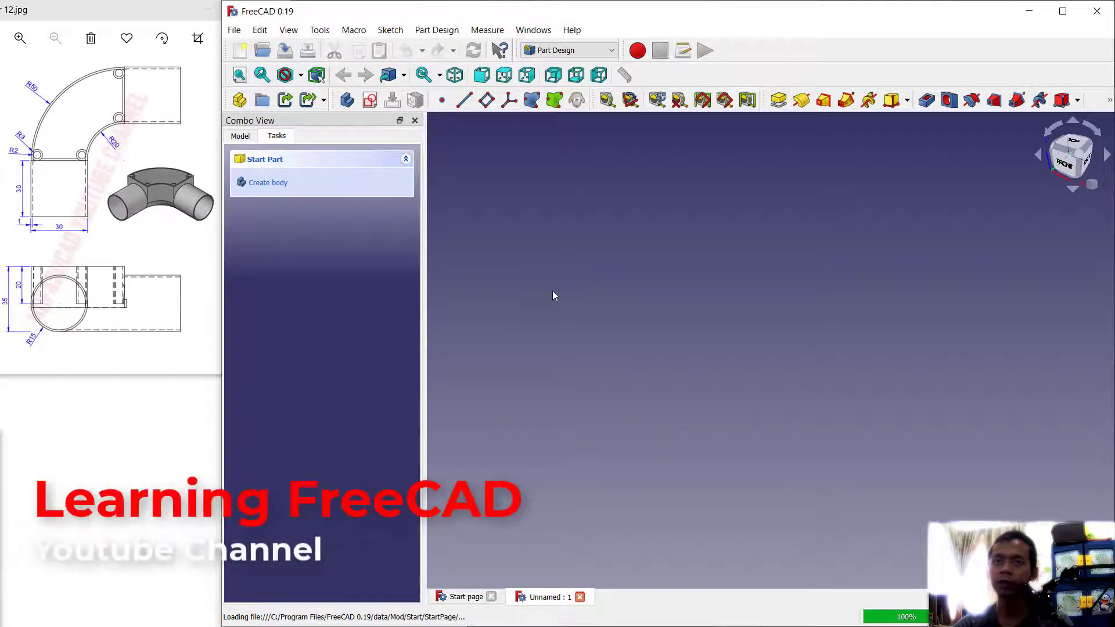
{"action": "left_click", "coordinate": [259, 182]}
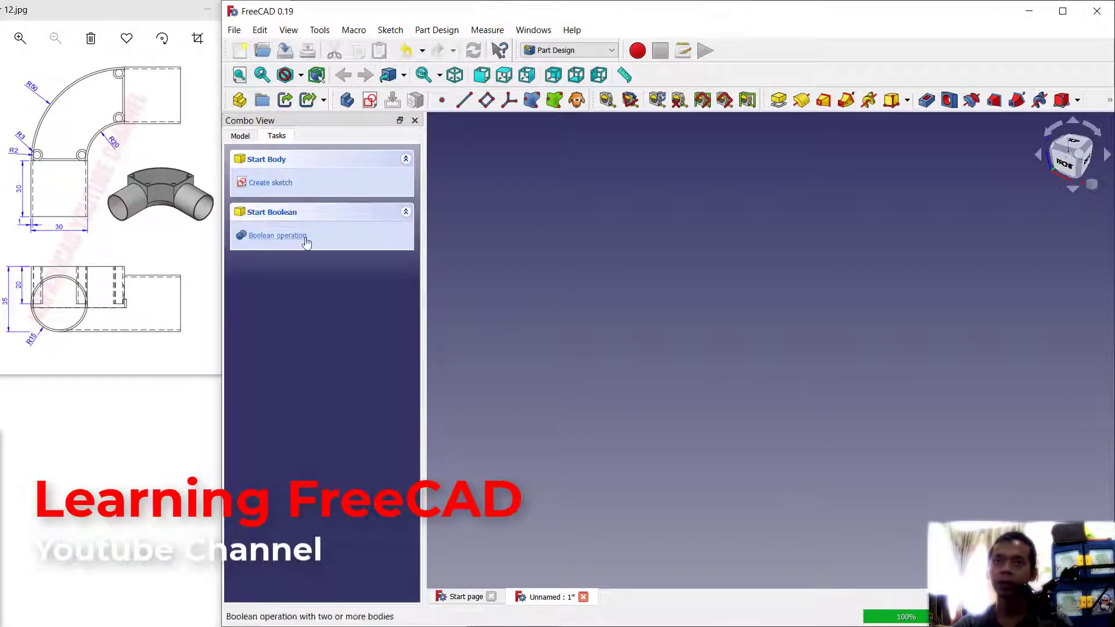
{"action": "left_click", "coordinate": [273, 182]}
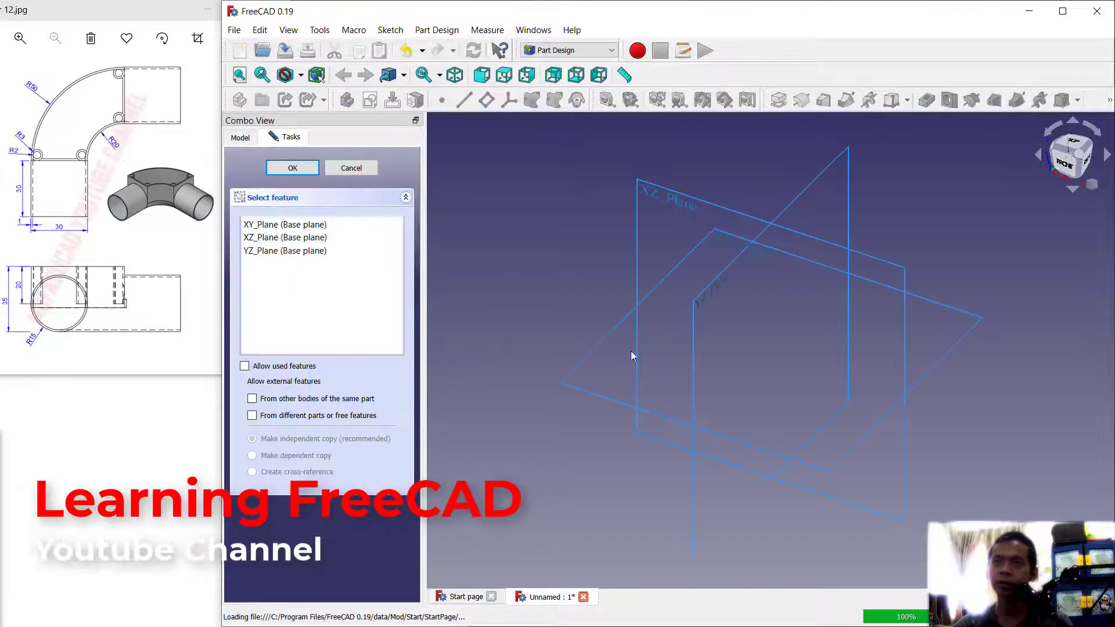
{"action": "left_click", "coordinate": [599, 341]}
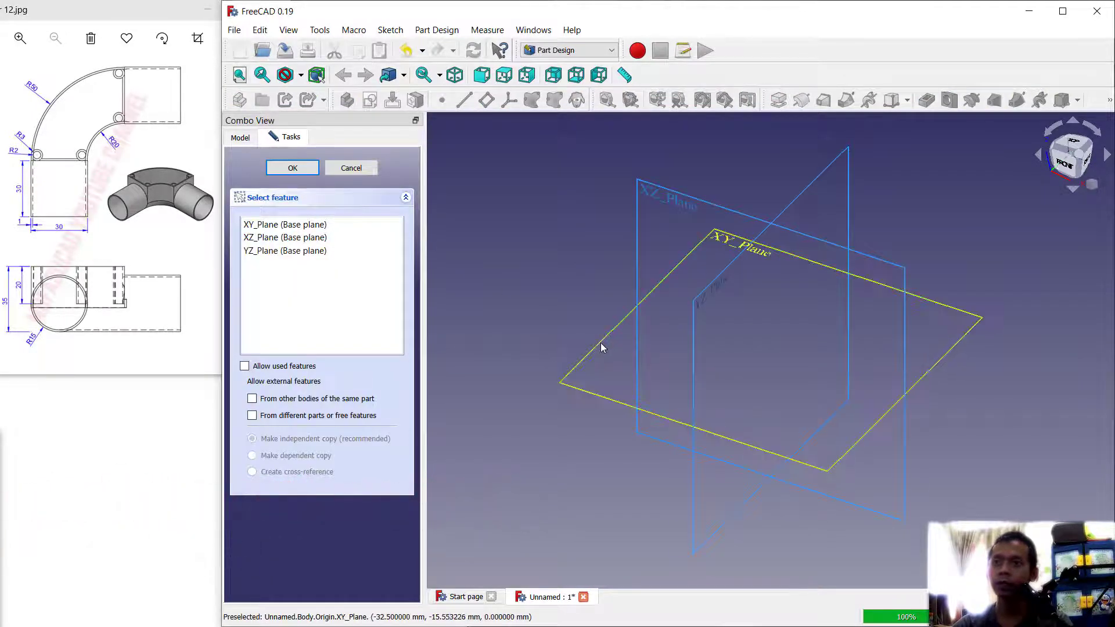
Step: Draw two concentric circles centred on the sketch origin
{"action": "left_click", "coordinate": [303, 169]}
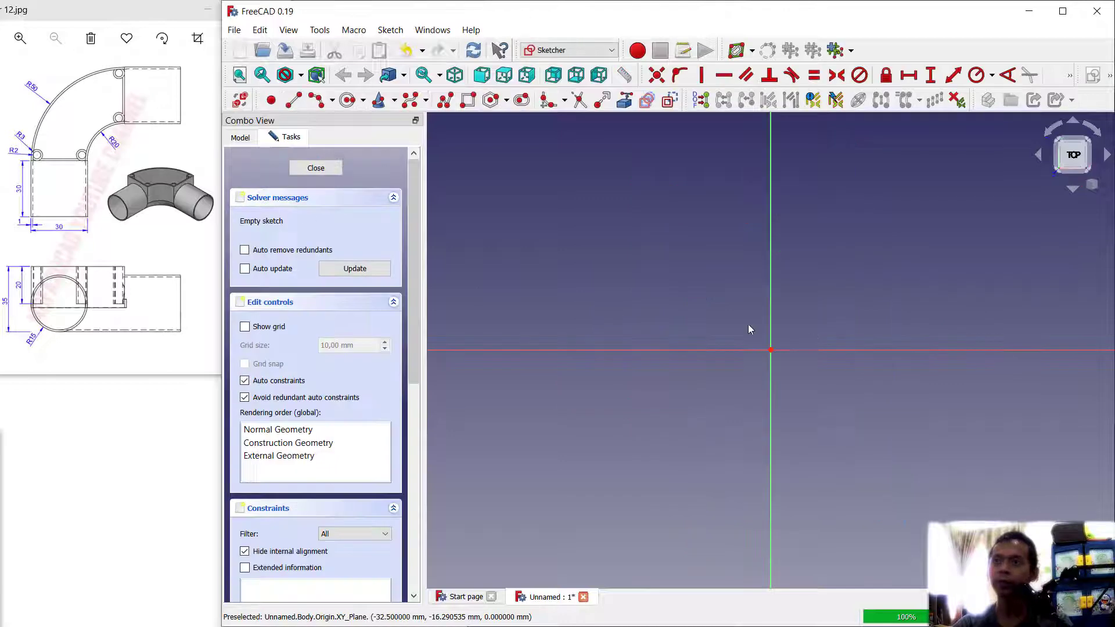
{"action": "middle_click_drag", "start_coordinate": [840, 323], "coordinate": [736, 307]}
{"action": "left_click", "coordinate": [347, 100]}
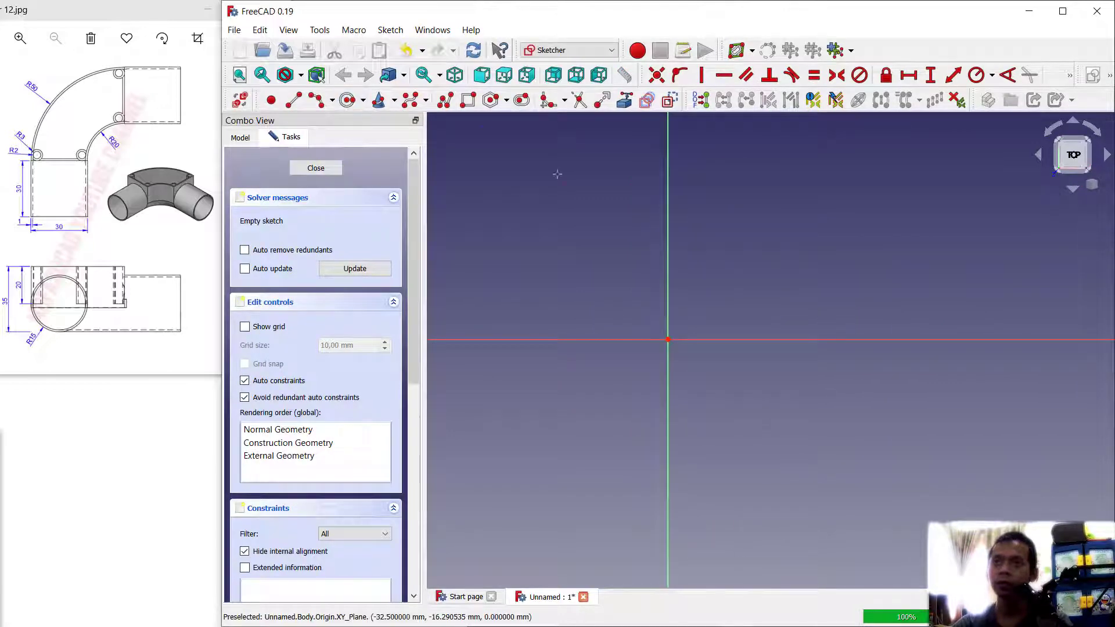
{"action": "left_click", "coordinate": [667, 339]}
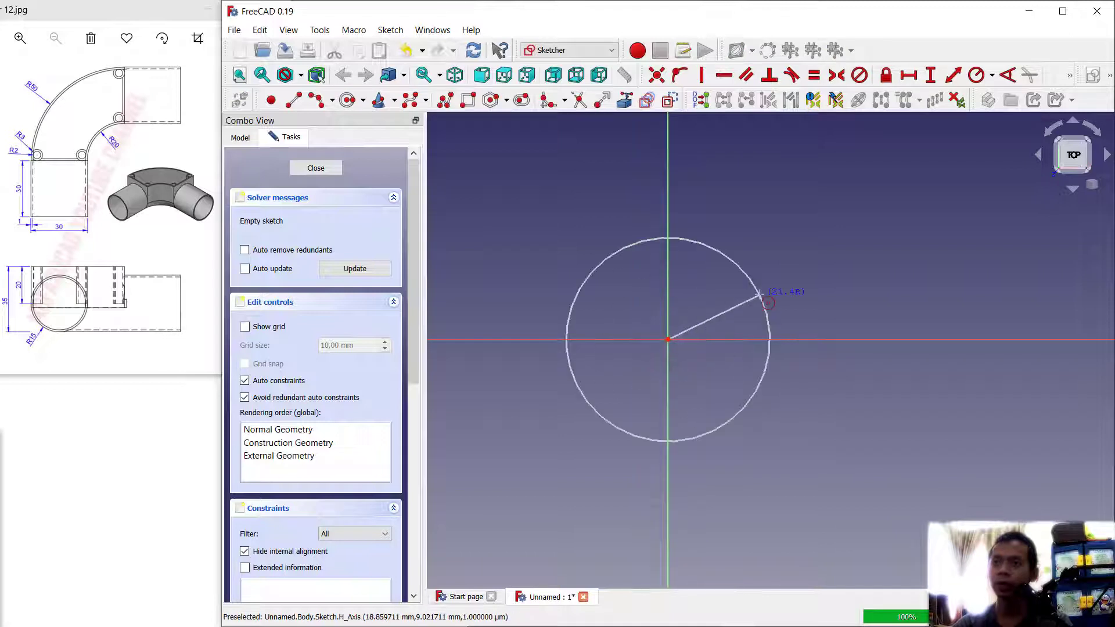
{"action": "left_click", "coordinate": [820, 261]}
{"action": "left_click", "coordinate": [667, 340]}
{"action": "left_click", "coordinate": [734, 289]}
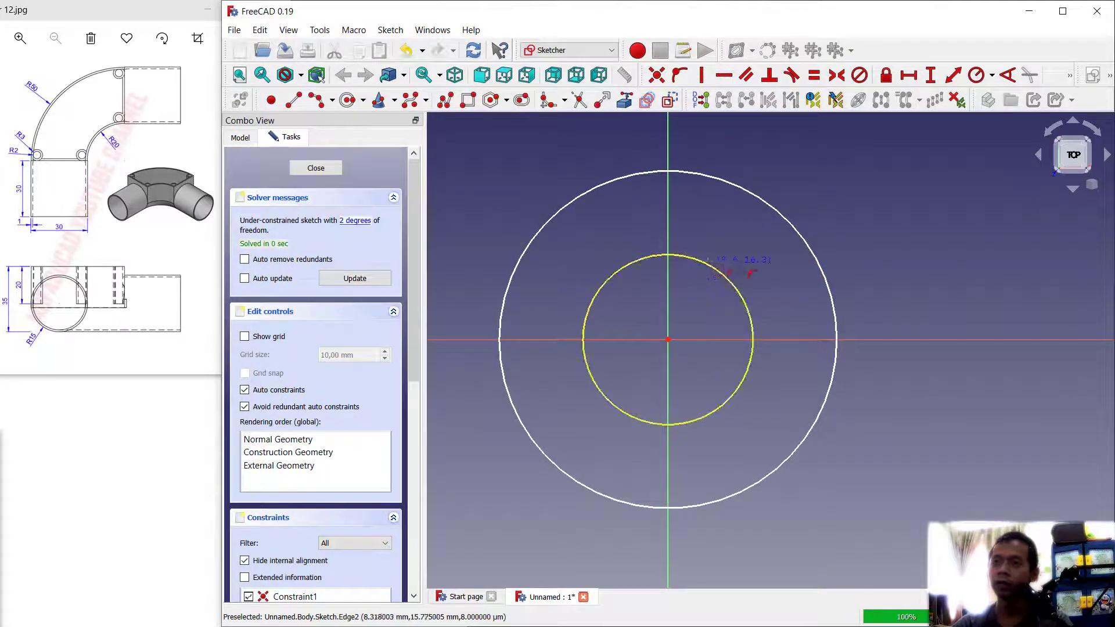
Step: Constrain the inner circle radius to 20 mm and the outer to 50 mm
{"action": "left_click", "coordinate": [975, 75]}
{"action": "left_click", "coordinate": [724, 274]}
{"action": "type", "text": "20"}
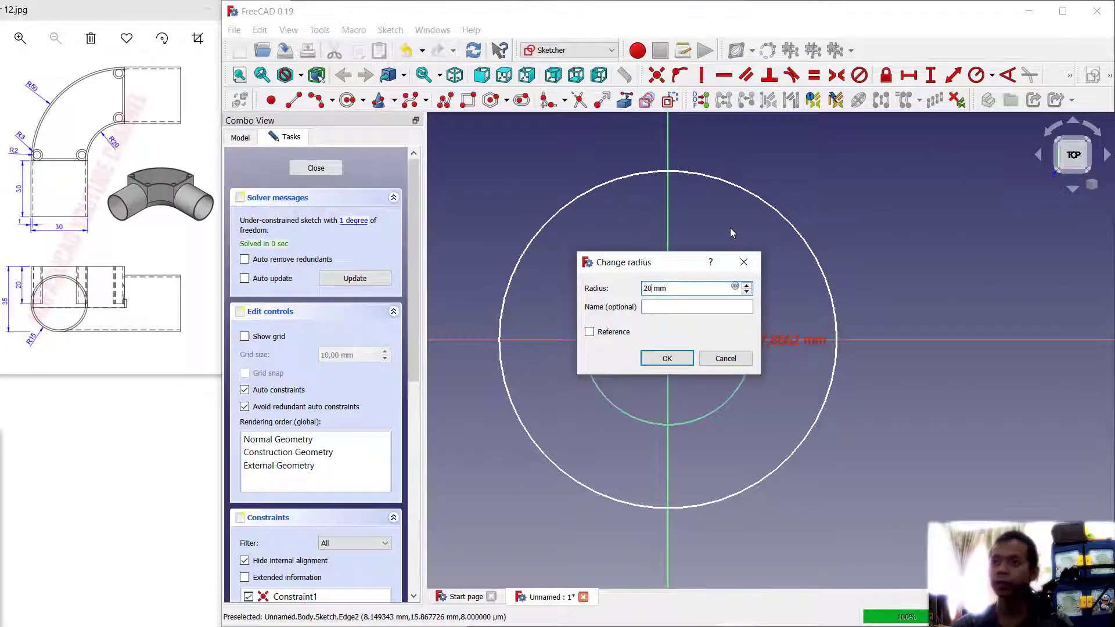
{"action": "key", "text": "Return"}
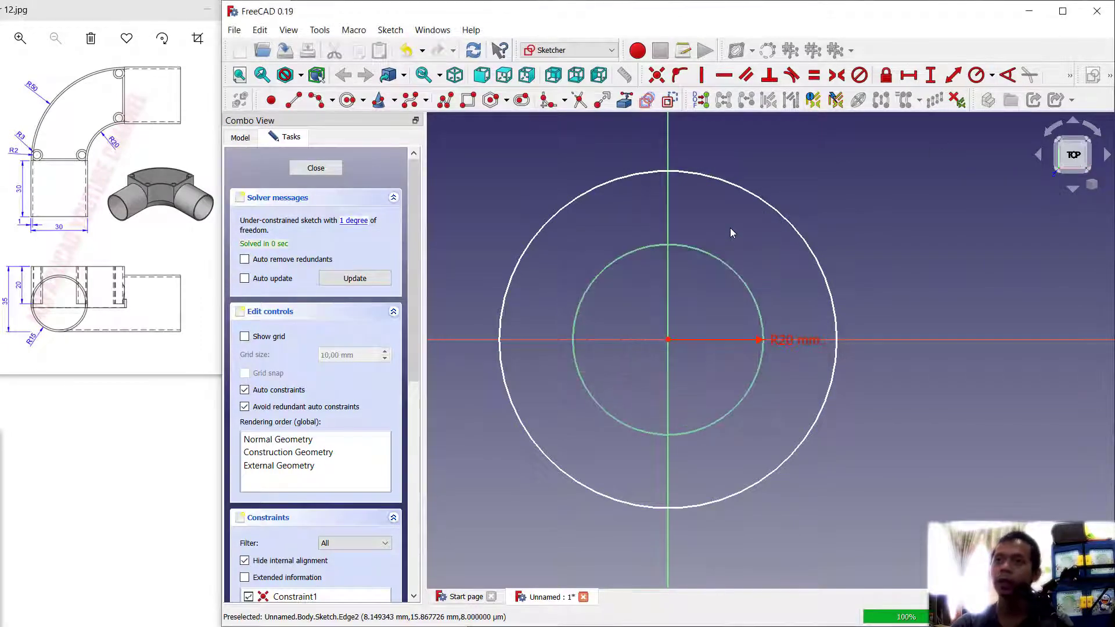
{"action": "left_click", "coordinate": [751, 201]}
{"action": "type", "text": "50"}
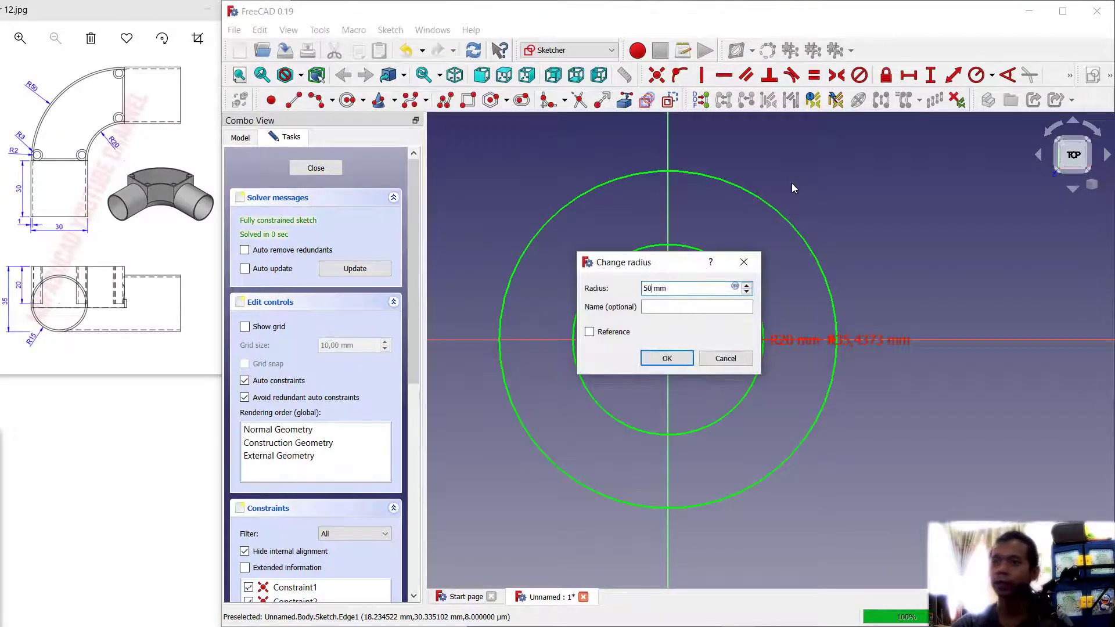
{"action": "key", "text": "Return"}
{"action": "middle_click_drag", "start_coordinate": [701, 199], "coordinate": [819, 272]}
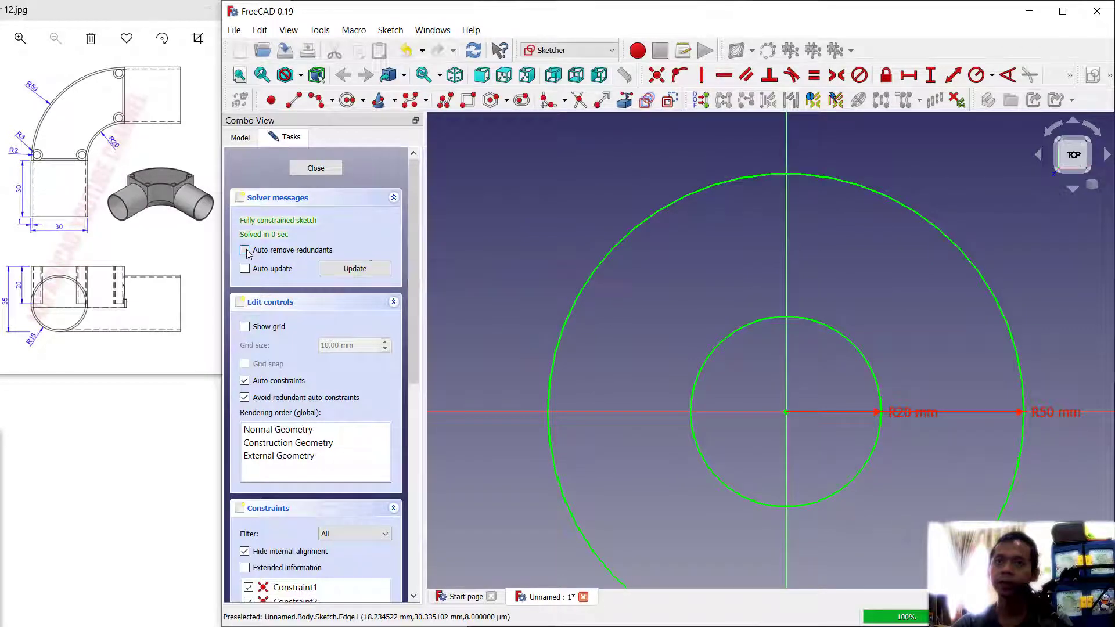
Step: Draw a vertical line and a horizontal line along the axes across the circles
{"action": "left_click", "coordinate": [295, 103]}
{"action": "left_click", "coordinate": [786, 143]}
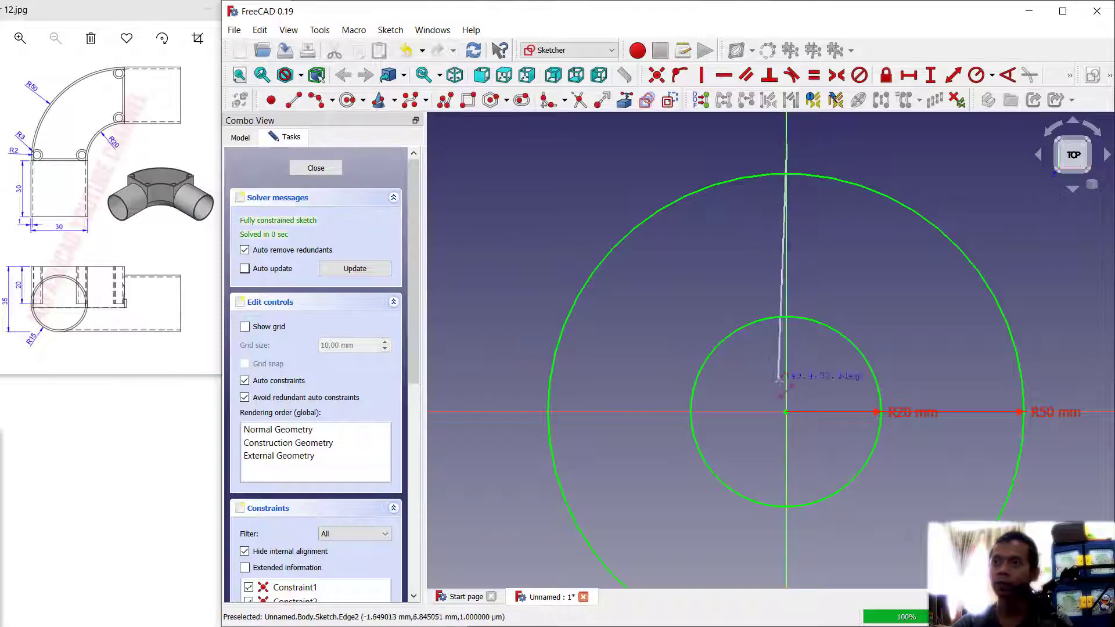
{"action": "left_click", "coordinate": [786, 375]}
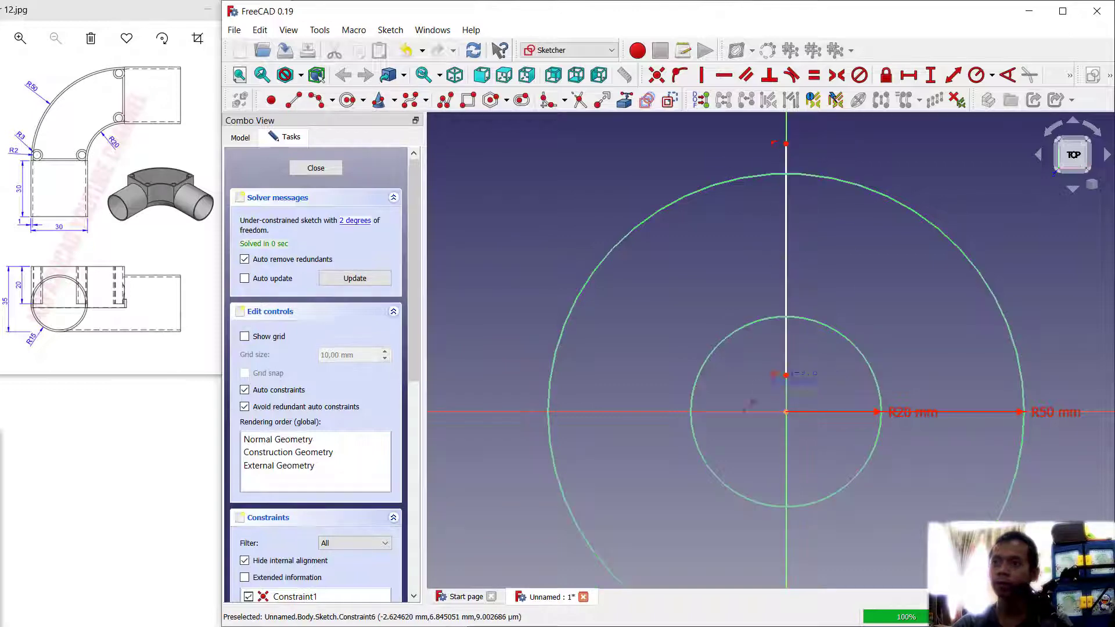
{"action": "left_click", "coordinate": [735, 412]}
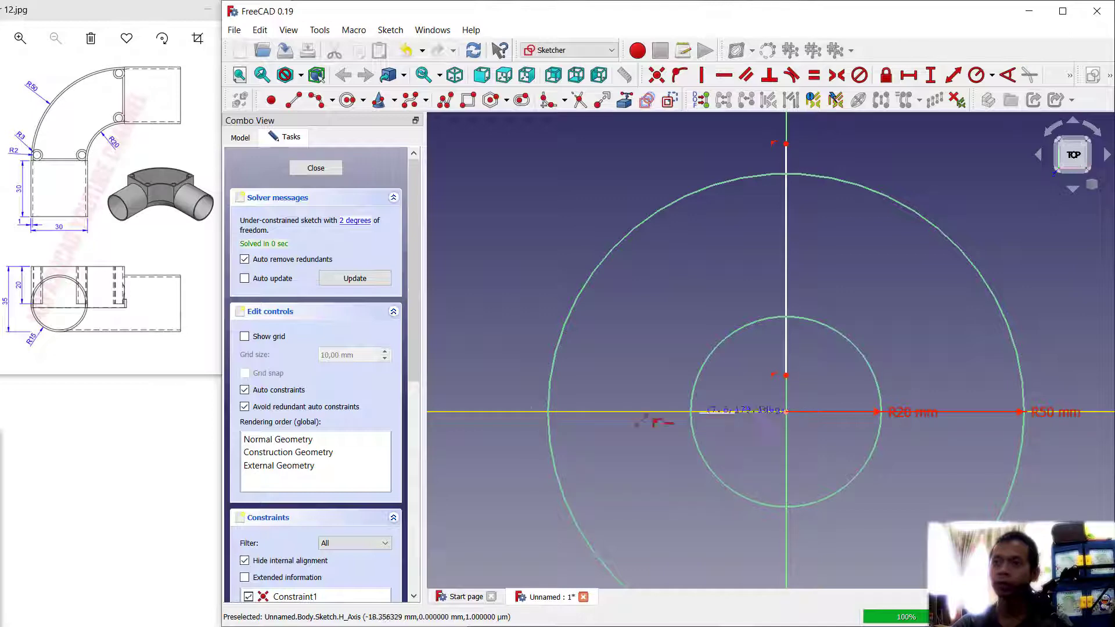
{"action": "left_click", "coordinate": [516, 412]}
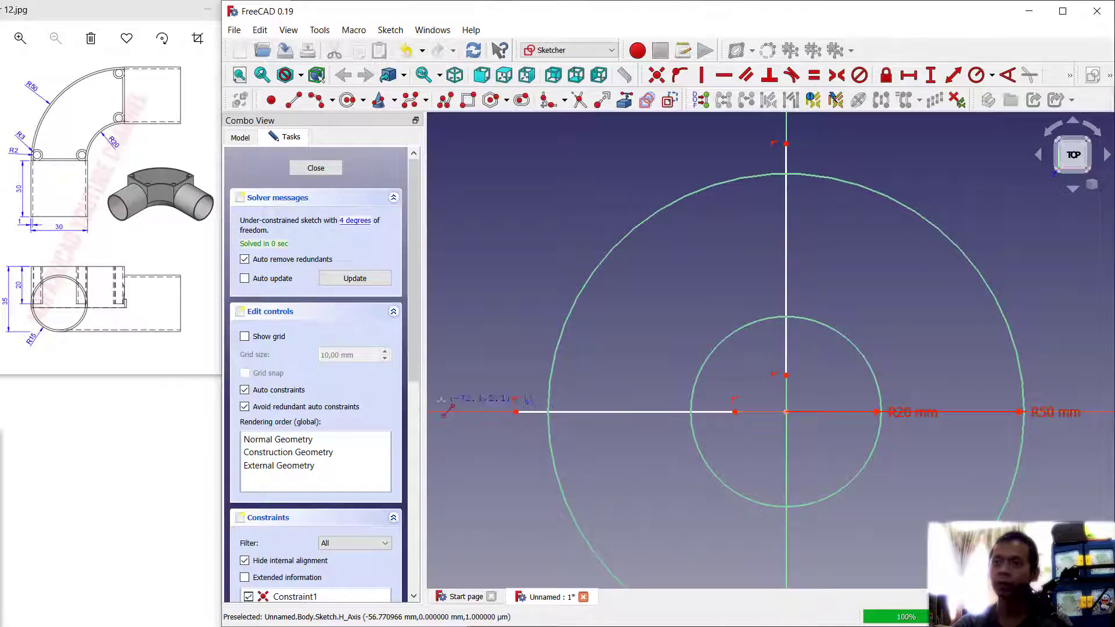
Step: Trim circles and lines to an upper-left quarter-ring profile and close the sketch
{"action": "left_click", "coordinate": [579, 101]}
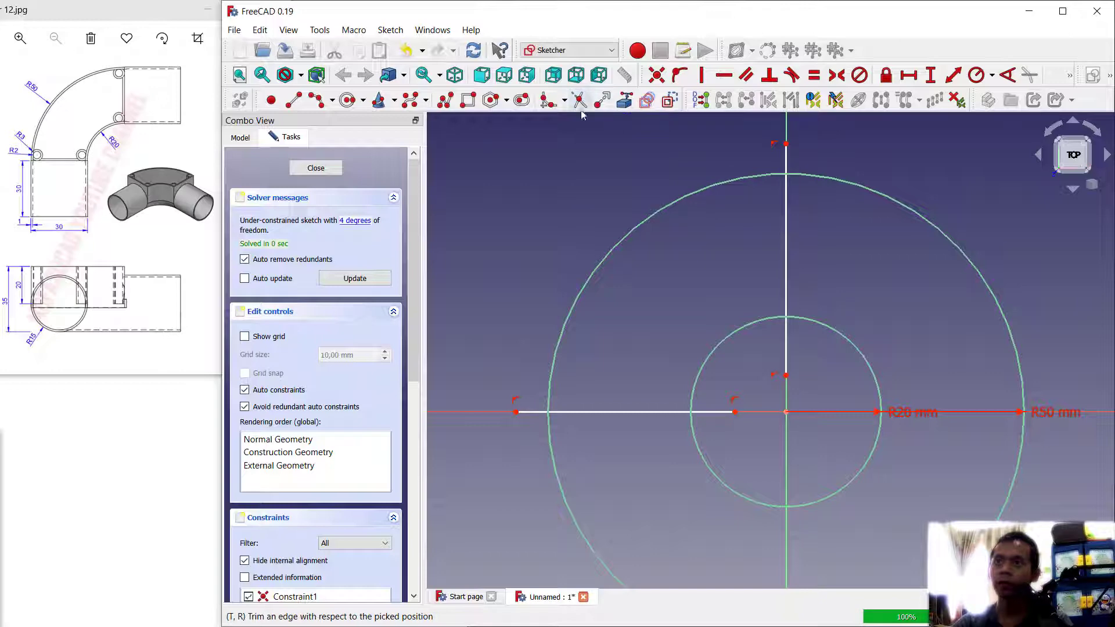
{"action": "left_click", "coordinate": [866, 191]}
{"action": "left_click", "coordinate": [810, 322]}
{"action": "left_click", "coordinate": [787, 343]}
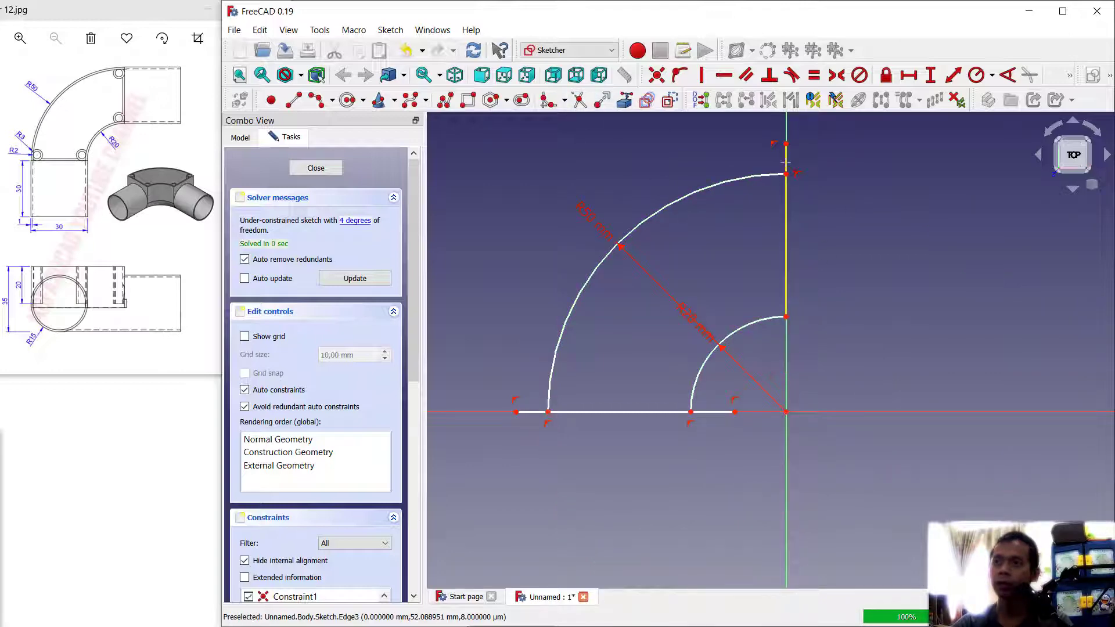
{"action": "left_click", "coordinate": [720, 411]}
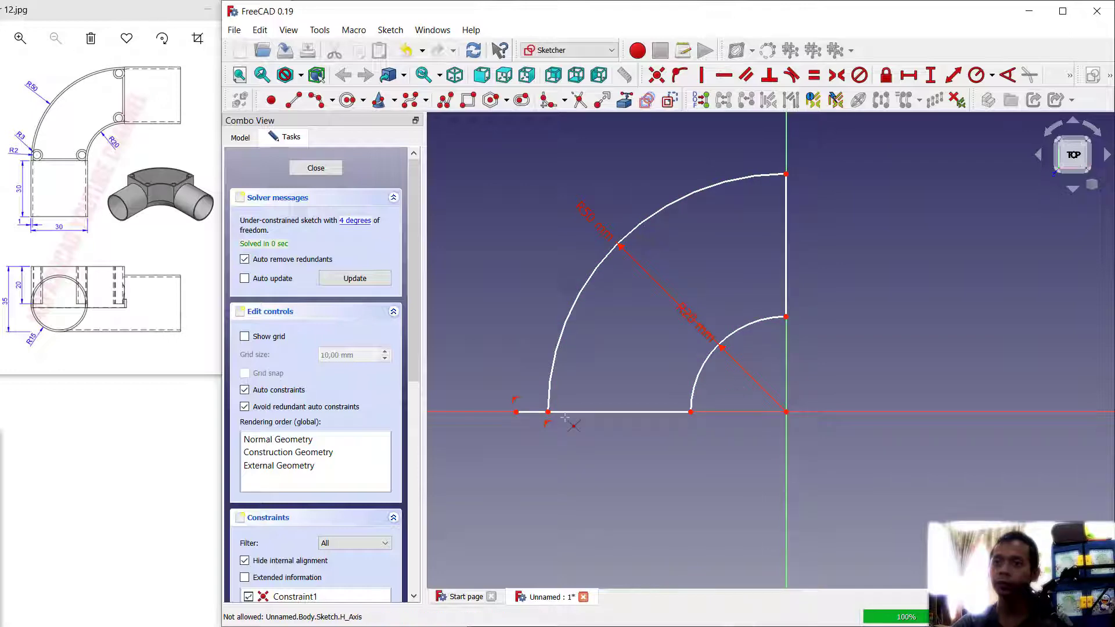
{"action": "left_click", "coordinate": [529, 412]}
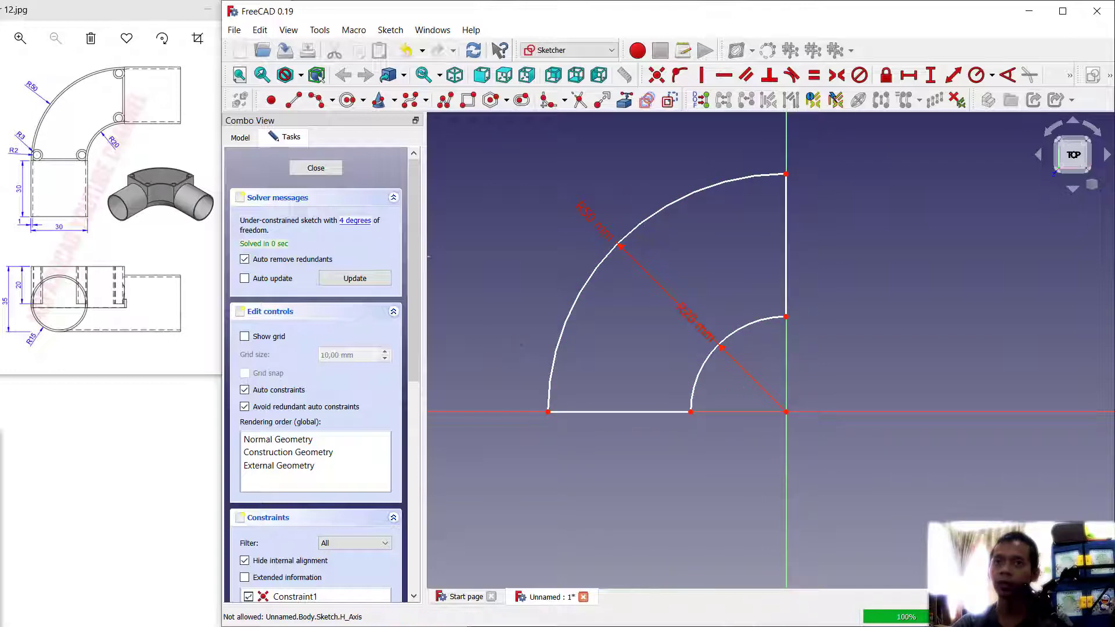
{"action": "left_click", "coordinate": [315, 168]}
{"action": "middle_click_drag", "start_coordinate": [737, 260], "coordinate": [733, 334]}
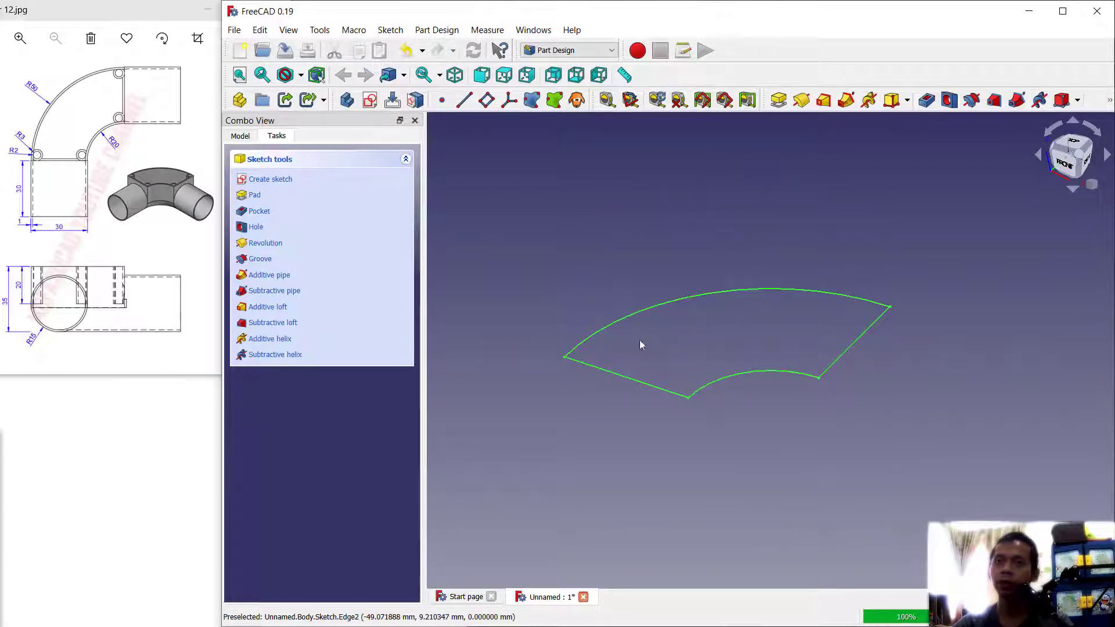
Step: Pad the quarter-ring profile with a length of 20 mm
{"action": "left_click", "coordinate": [250, 195]}
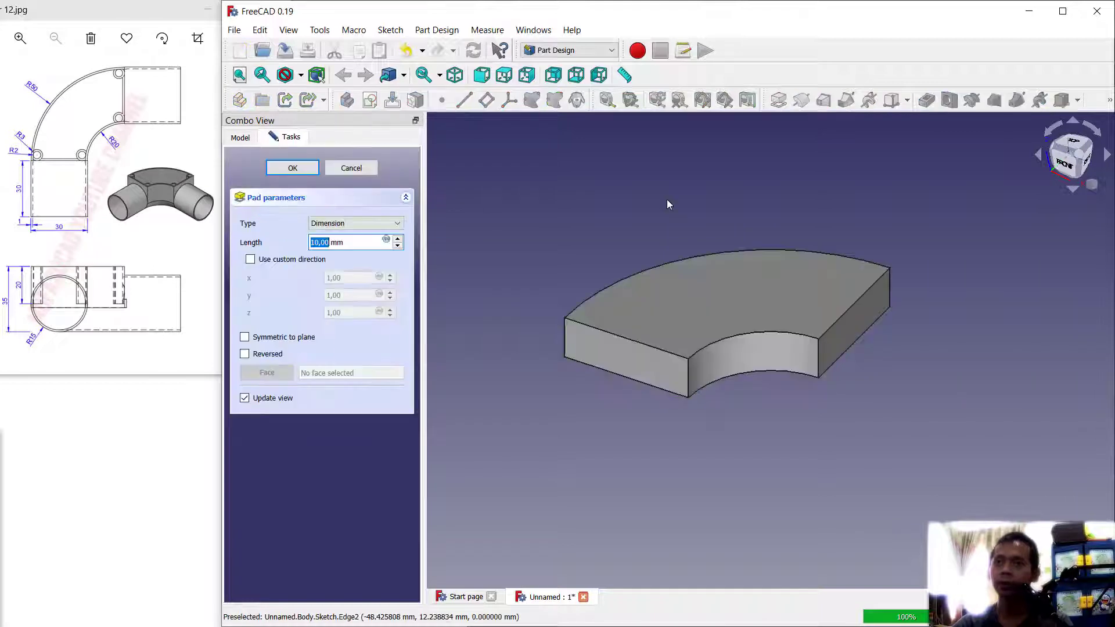
{"action": "middle_click_drag", "start_coordinate": [668, 204], "coordinate": [671, 239]}
{"action": "left_click", "coordinate": [358, 244]}
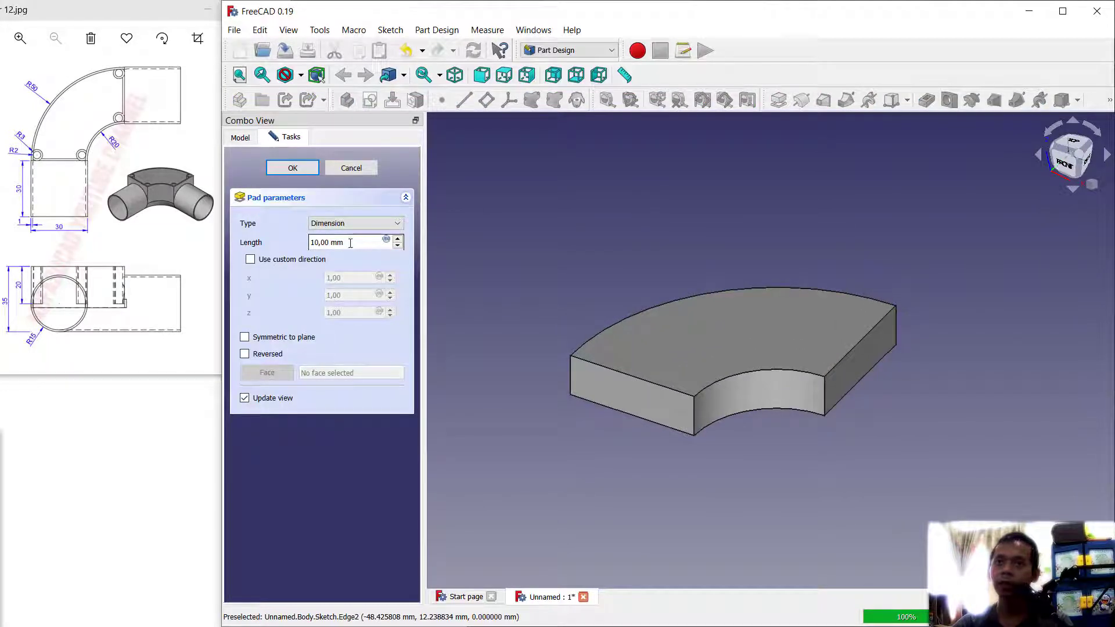
{"action": "triple_click", "coordinate": [341, 242]}
{"action": "type", "text": "20"}
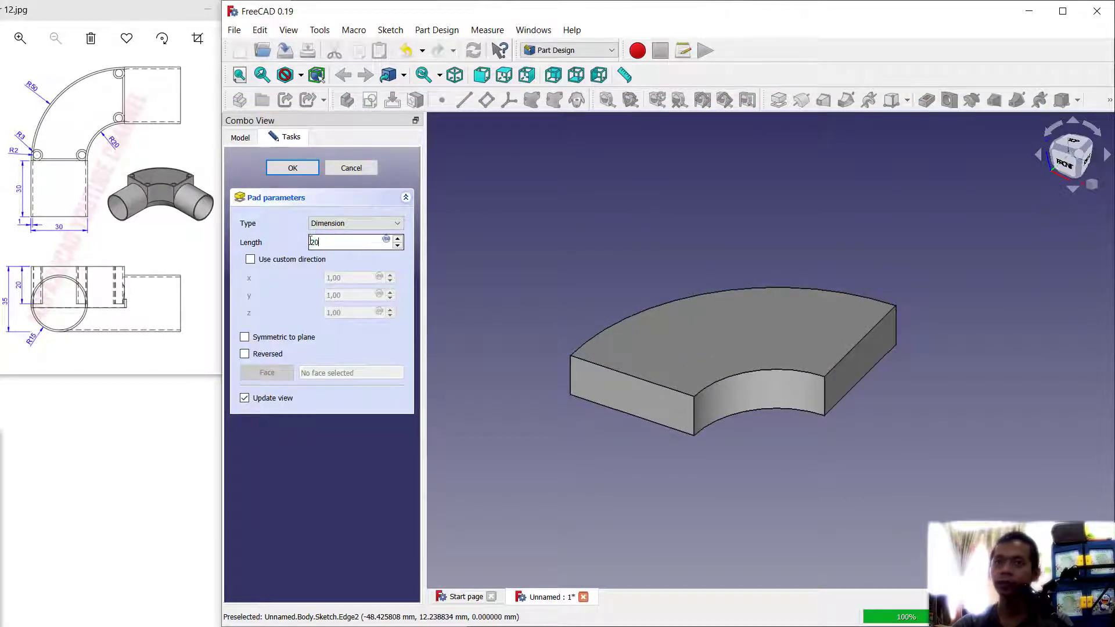
{"action": "left_click", "coordinate": [293, 168]}
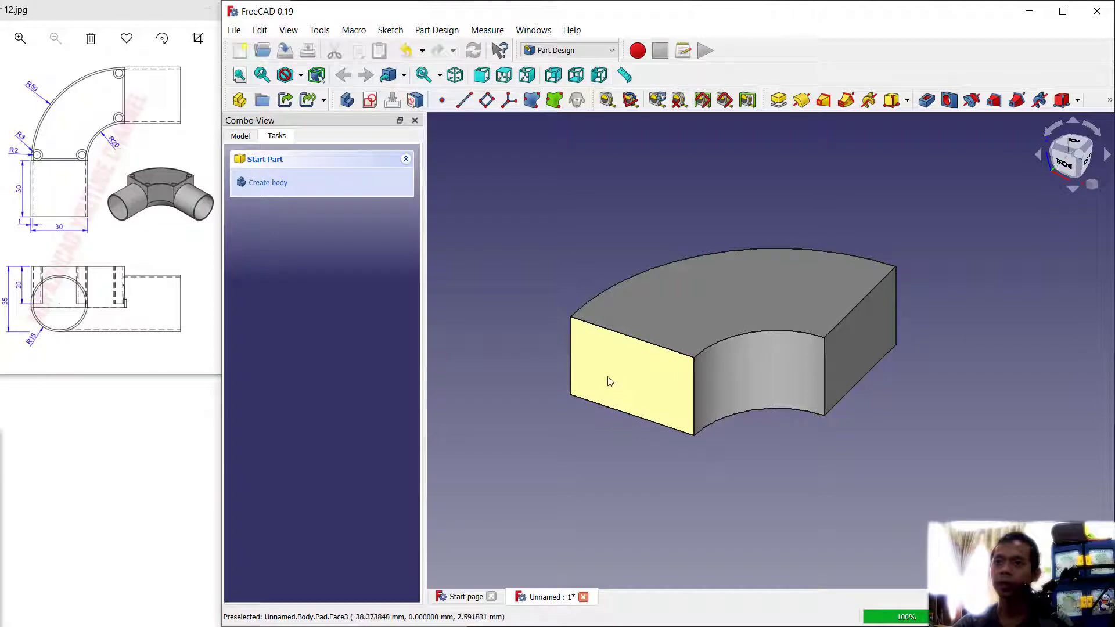
Step: Start a new sketch on the pad's flat end face
{"action": "left_click", "coordinate": [625, 385]}
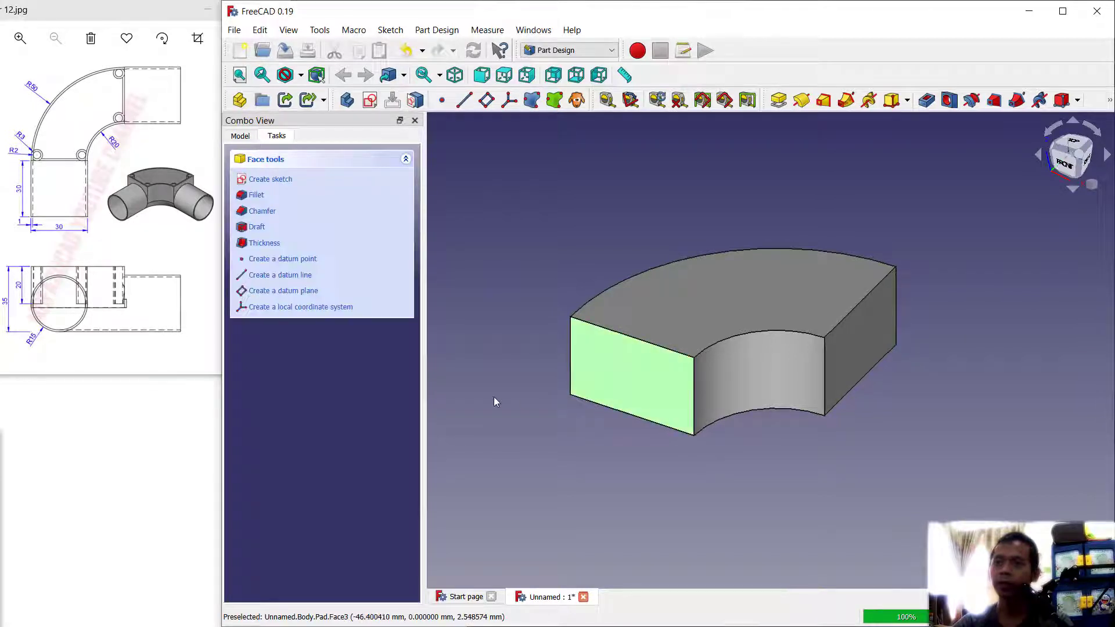
{"action": "left_click", "coordinate": [262, 180]}
{"action": "scroll", "coordinate": [645, 347], "scroll_direction": "down", "scroll_amount": 2}
{"action": "scroll", "coordinate": [645, 348], "scroll_direction": "up", "scroll_amount": 4}
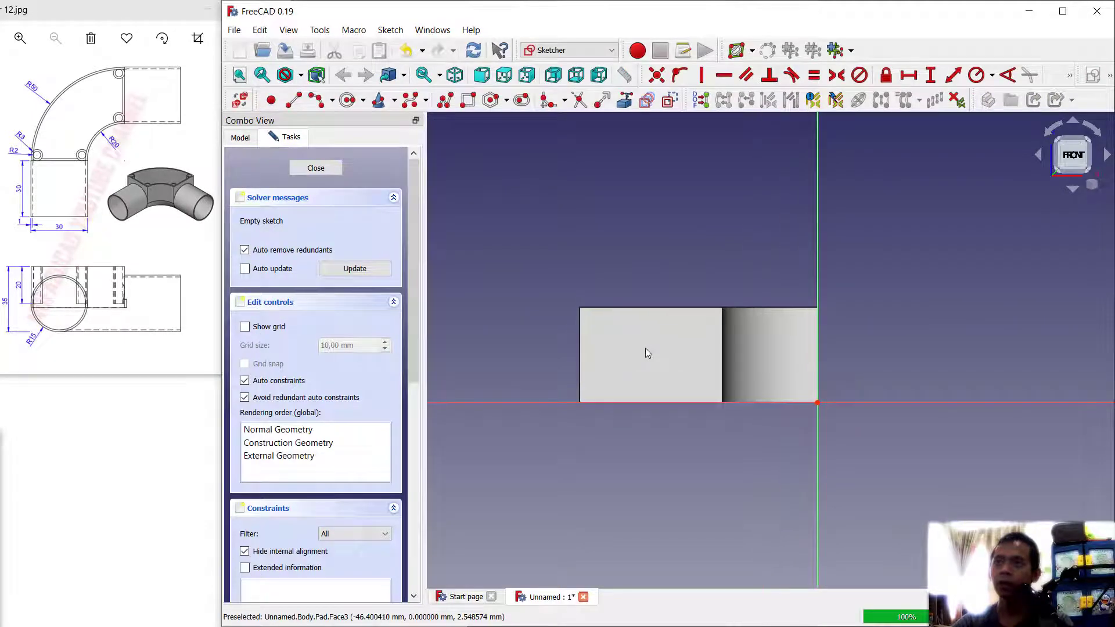
Step: Import the pad's middle and left vertical edges as external geometry
{"action": "left_click", "coordinate": [624, 109]}
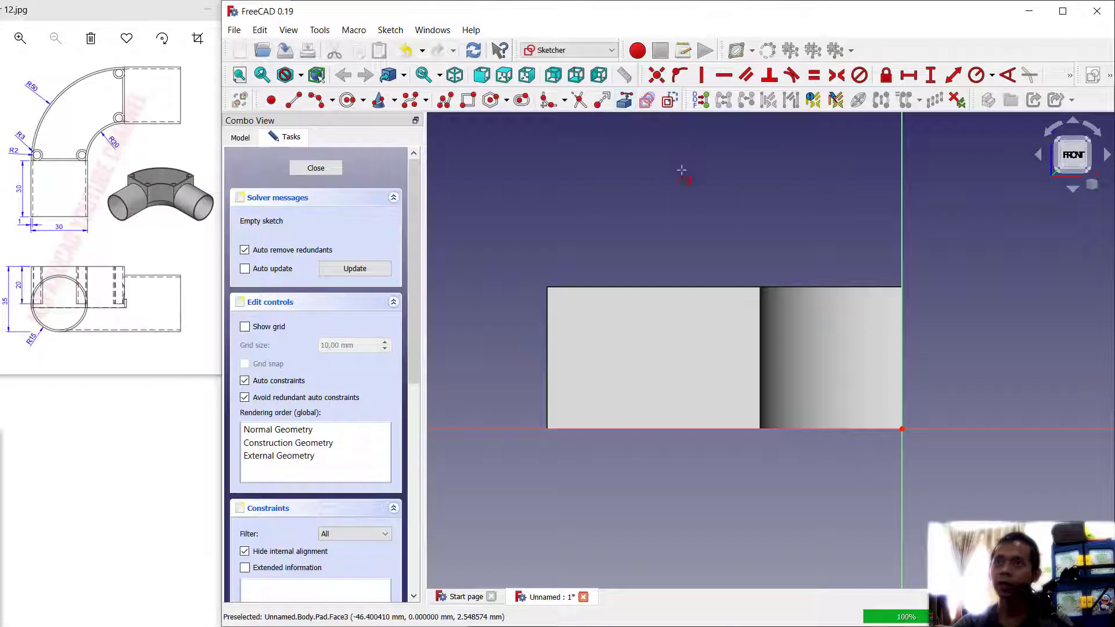
{"action": "left_click", "coordinate": [761, 340]}
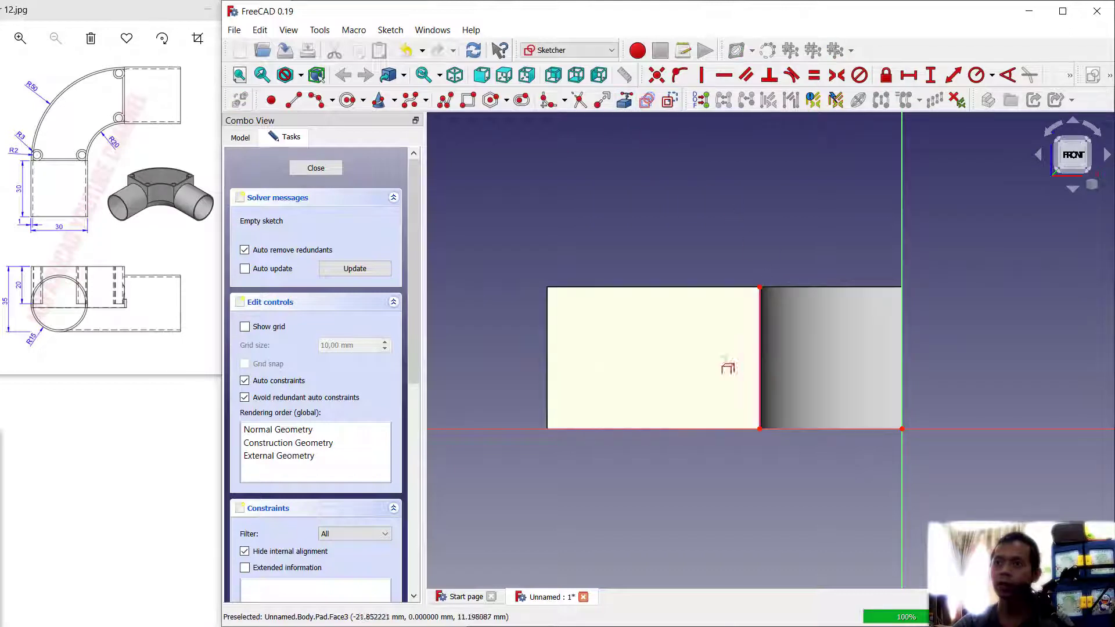
{"action": "left_click", "coordinate": [546, 361]}
{"action": "scroll", "coordinate": [636, 383], "scroll_direction": "up", "scroll_amount": 2}
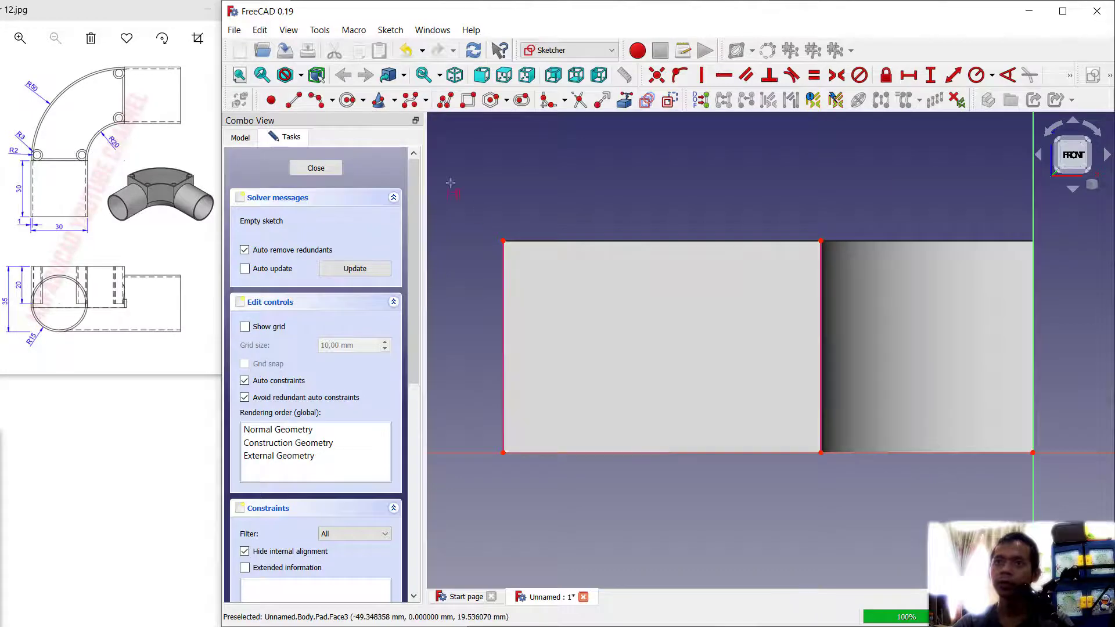
Step: Draw a circle on the end face and constrain its radius to 15 mm
{"action": "left_click", "coordinate": [346, 101]}
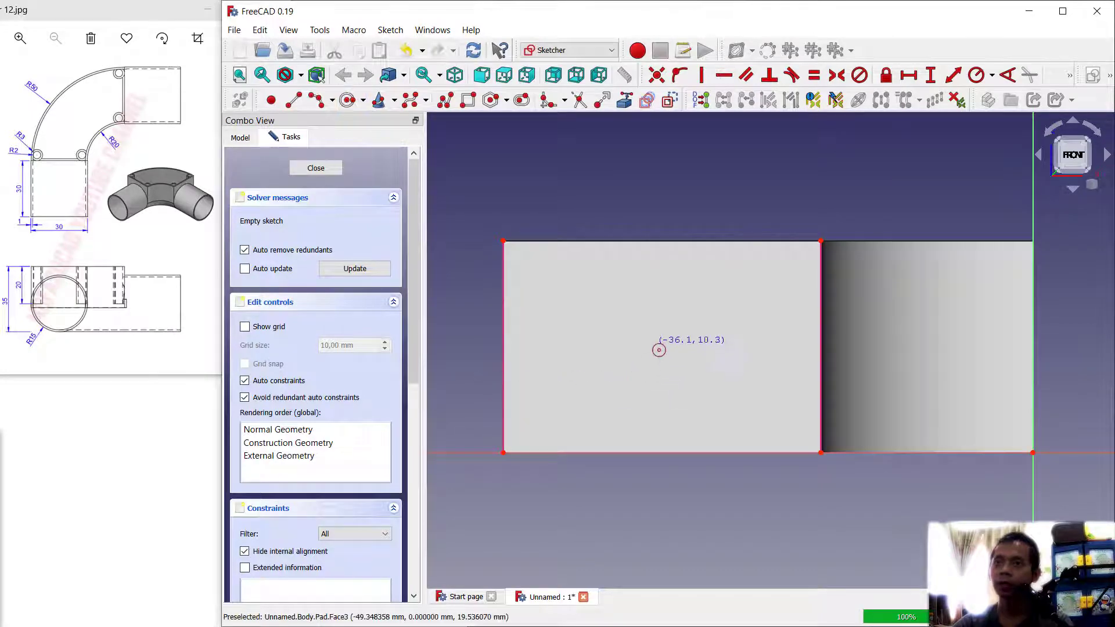
{"action": "left_click", "coordinate": [648, 334]}
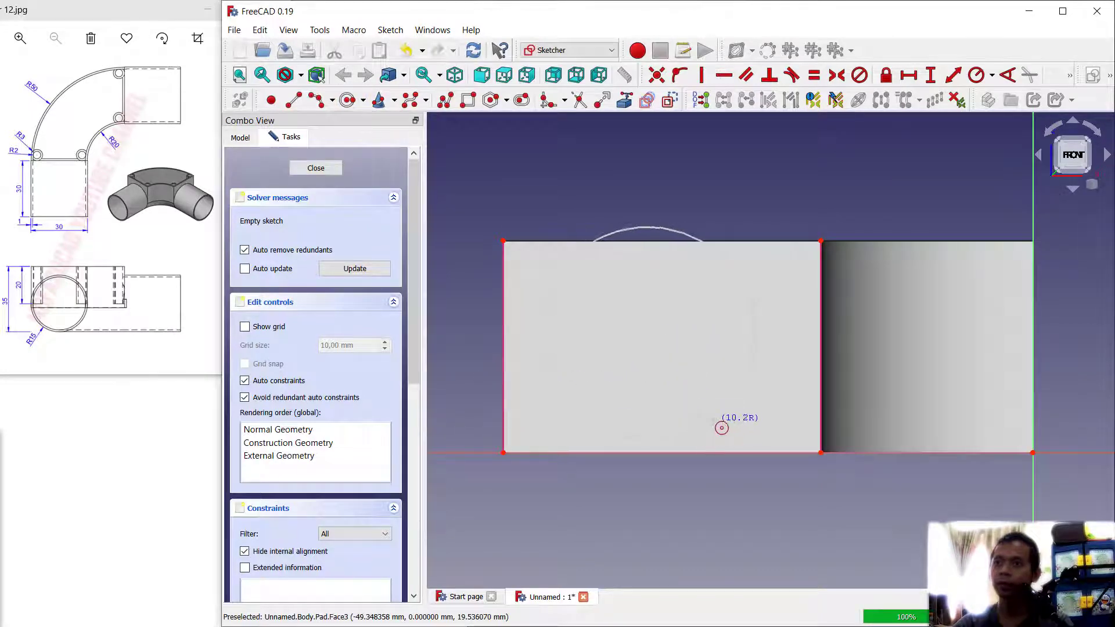
{"action": "left_click", "coordinate": [744, 288]}
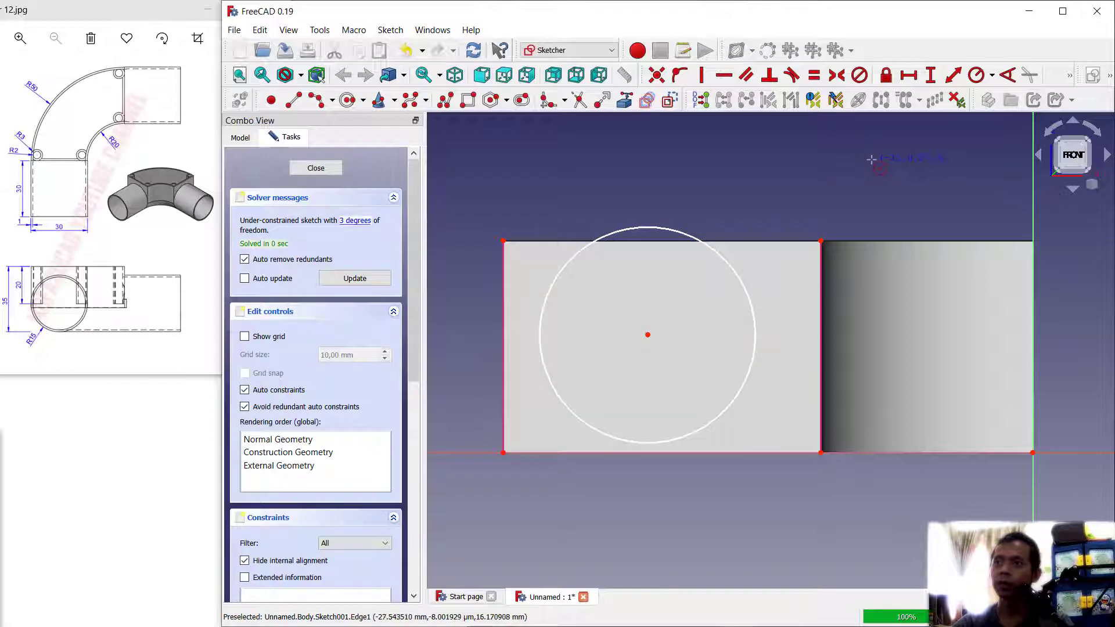
{"action": "left_click", "coordinate": [976, 75]}
{"action": "left_click", "coordinate": [689, 236]}
{"action": "type", "text": "15"}
{"action": "key", "text": "Return"}
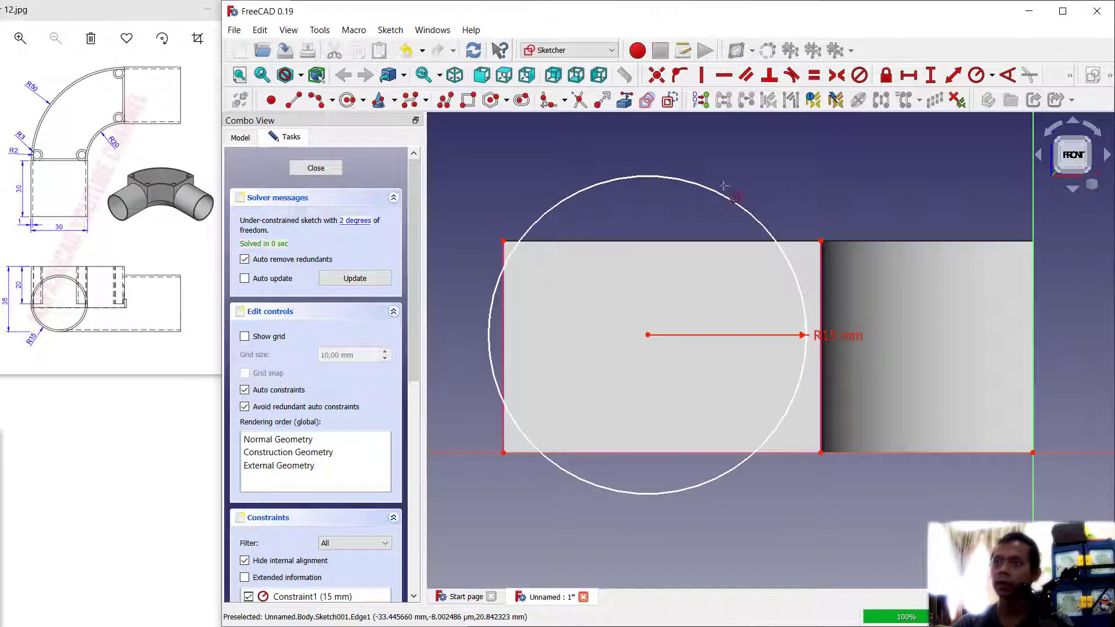
Step: Place the circle centre 0 mm vertically from the bottom edge and 15 mm from the left corner
{"action": "left_click", "coordinate": [934, 79]}
{"action": "left_click", "coordinate": [647, 334]}
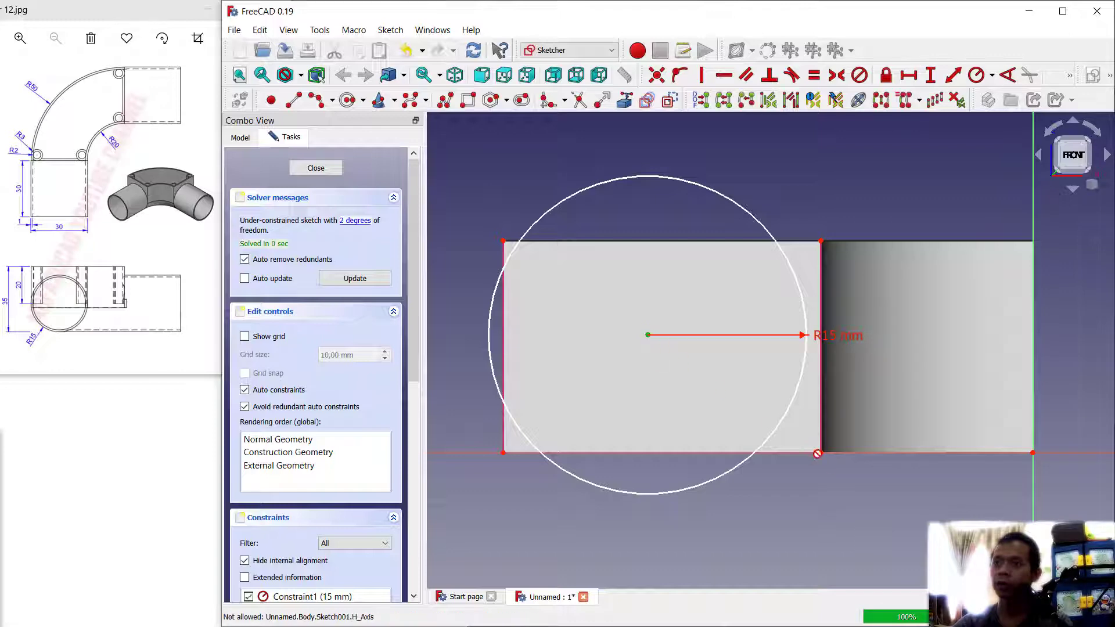
{"action": "left_click", "coordinate": [820, 453]}
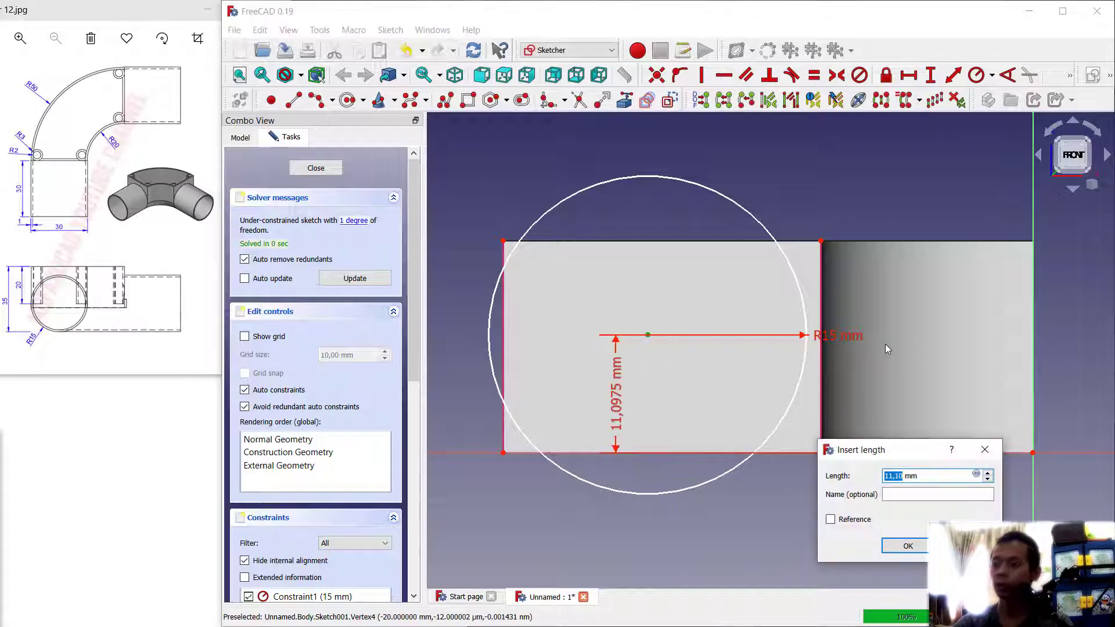
{"action": "type", "text": "0"}
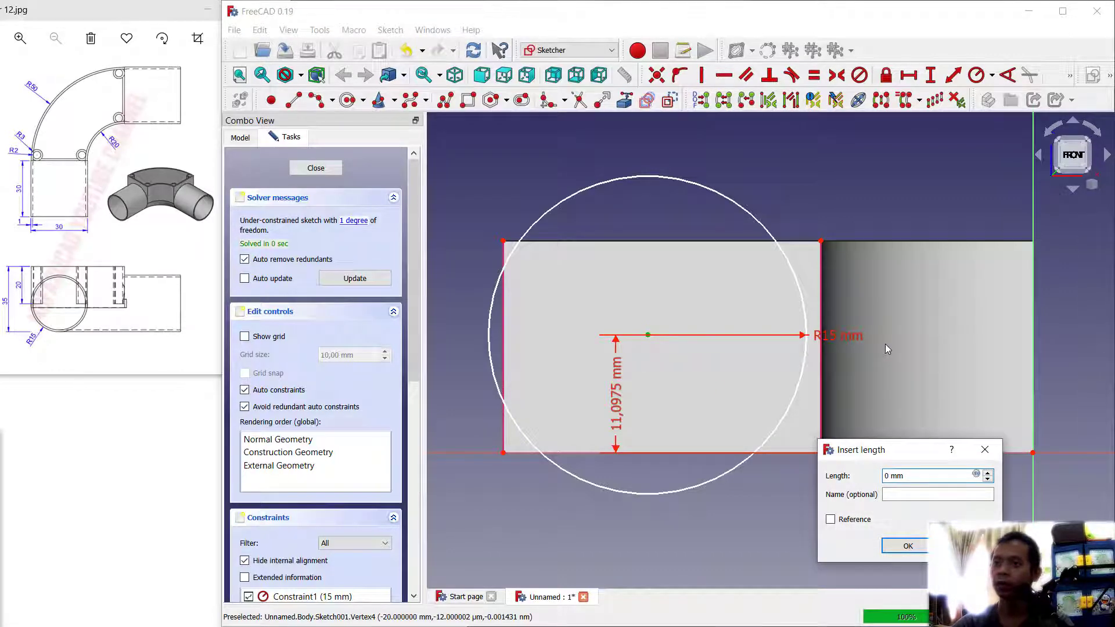
{"action": "key", "text": "Return"}
{"action": "left_click", "coordinate": [917, 78]}
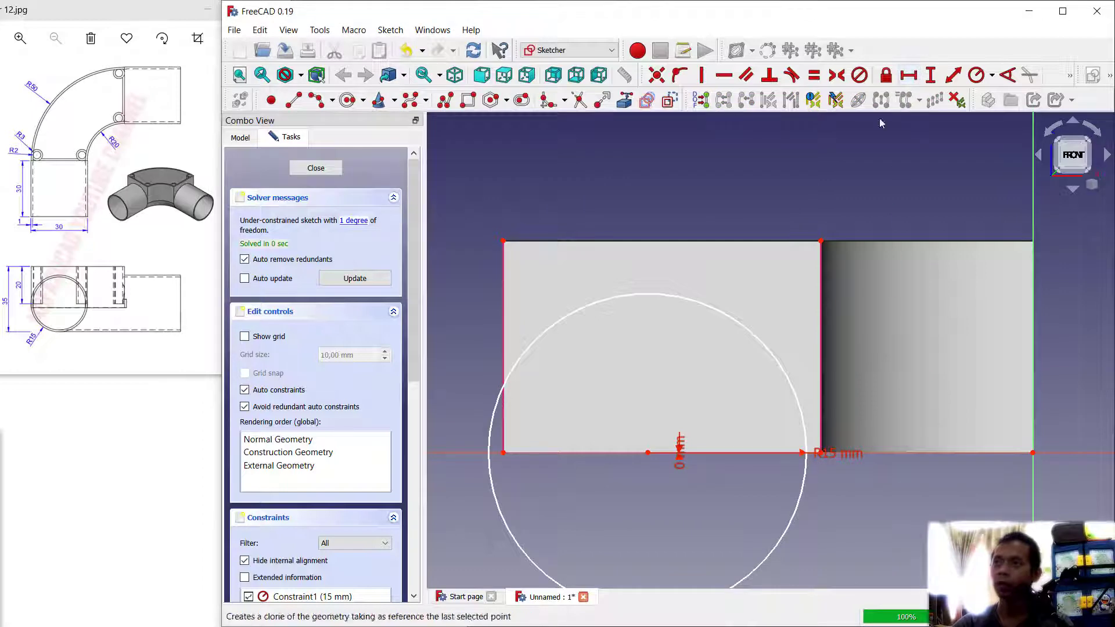
{"action": "left_click", "coordinate": [648, 453]}
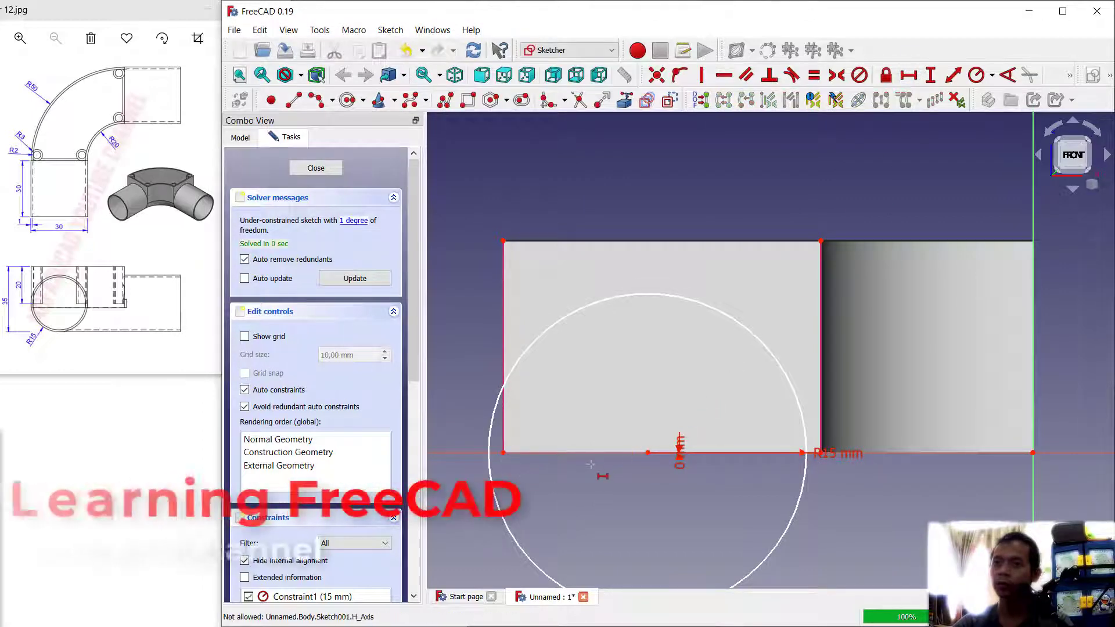
{"action": "left_click", "coordinate": [648, 453]}
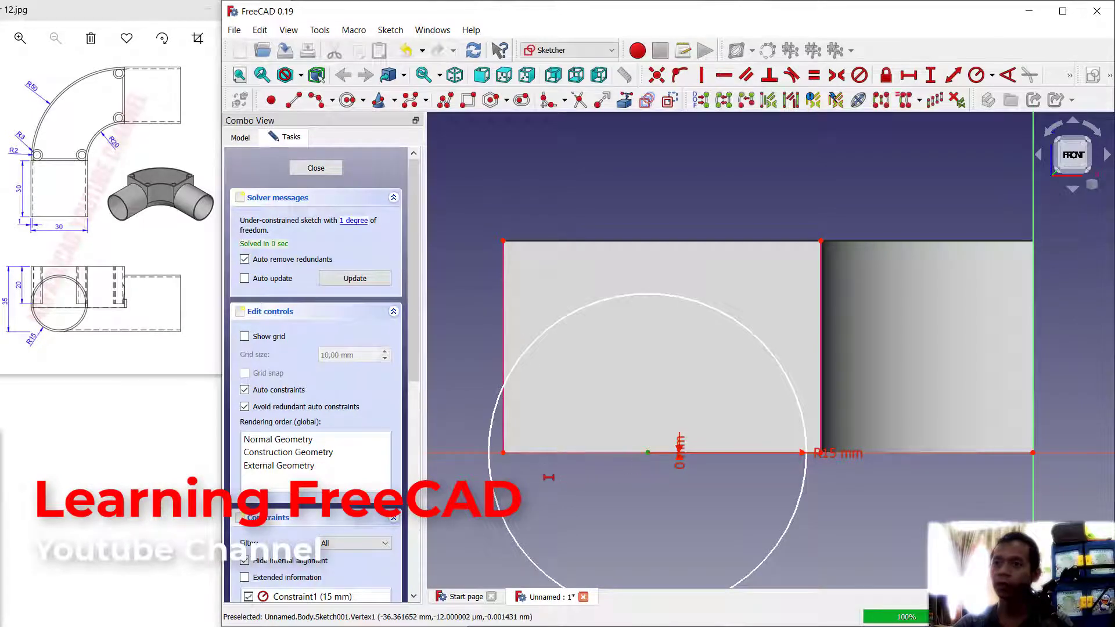
{"action": "left_click", "coordinate": [503, 453]}
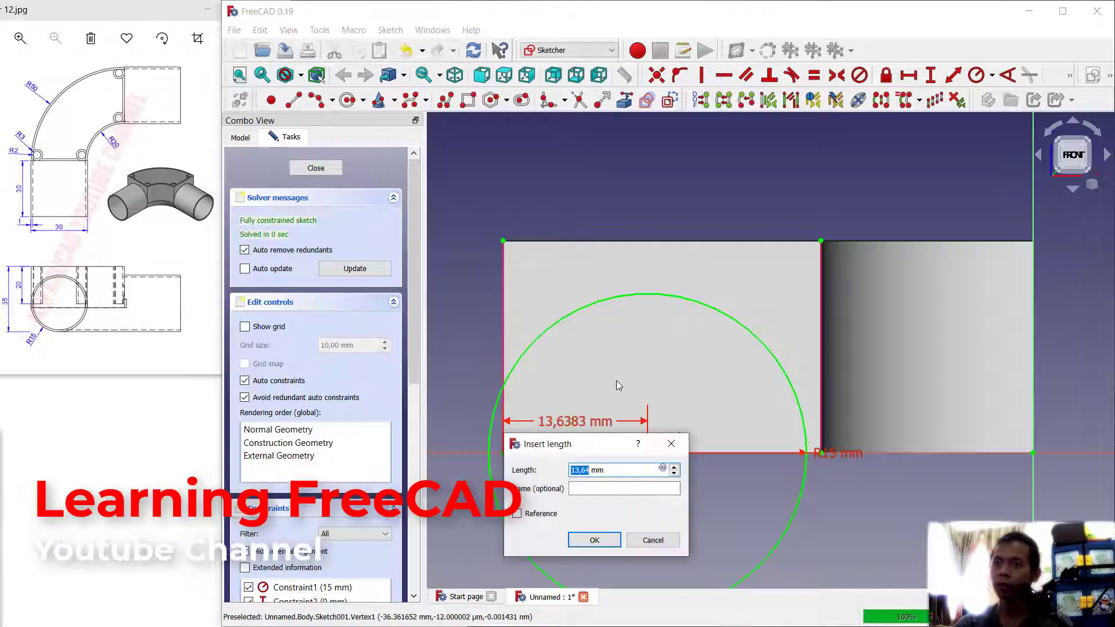
{"action": "type", "text": "15"}
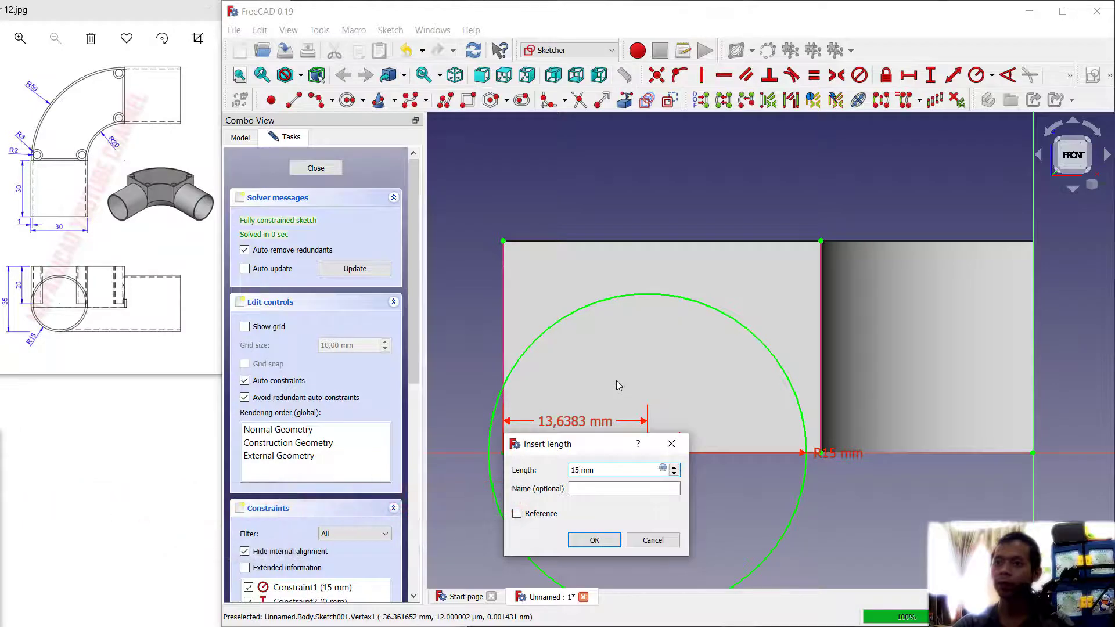
{"action": "key", "text": "Return"}
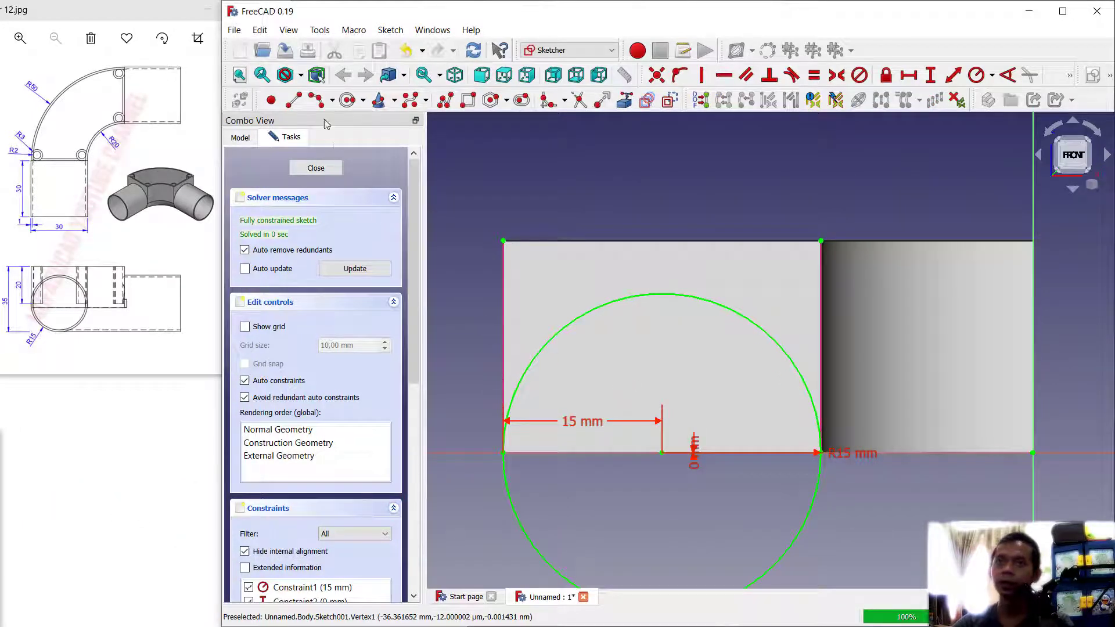
Step: Add a diameter line, trim the upper arc, delete the redundant constraint, and close the sketch
{"action": "left_click", "coordinate": [294, 103]}
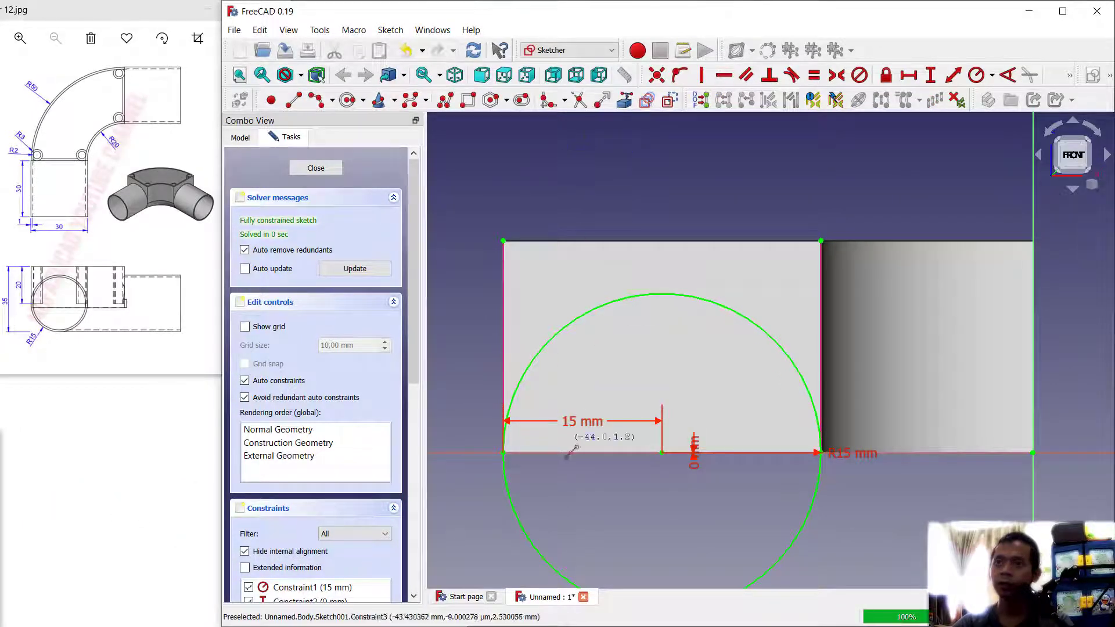
{"action": "left_click", "coordinate": [662, 452]}
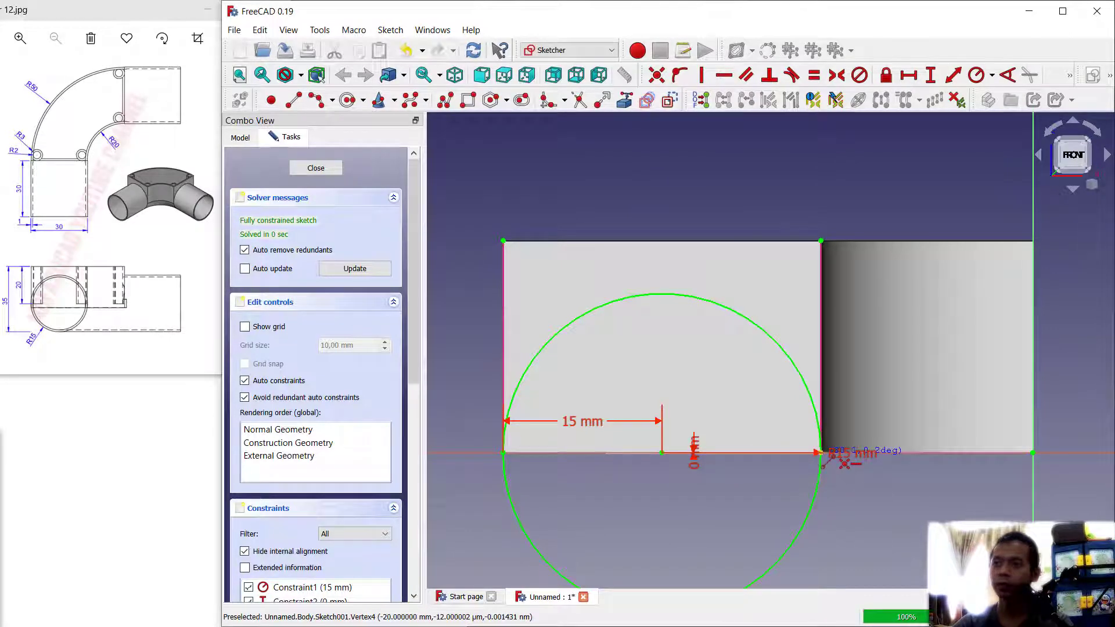
{"action": "left_click", "coordinate": [820, 452]}
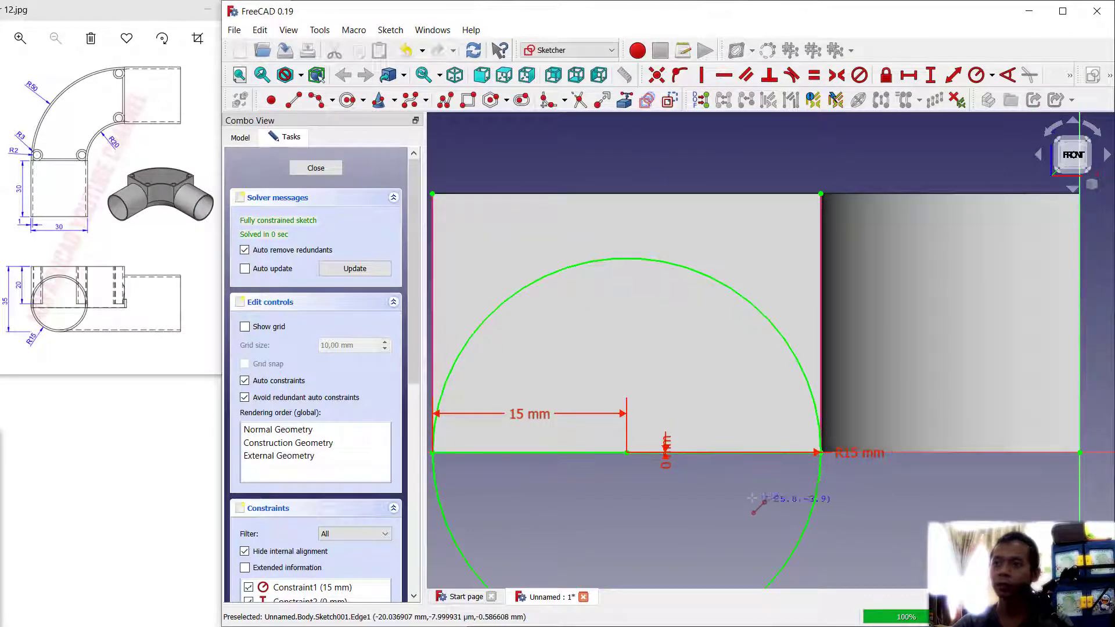
{"action": "left_click", "coordinate": [578, 100]}
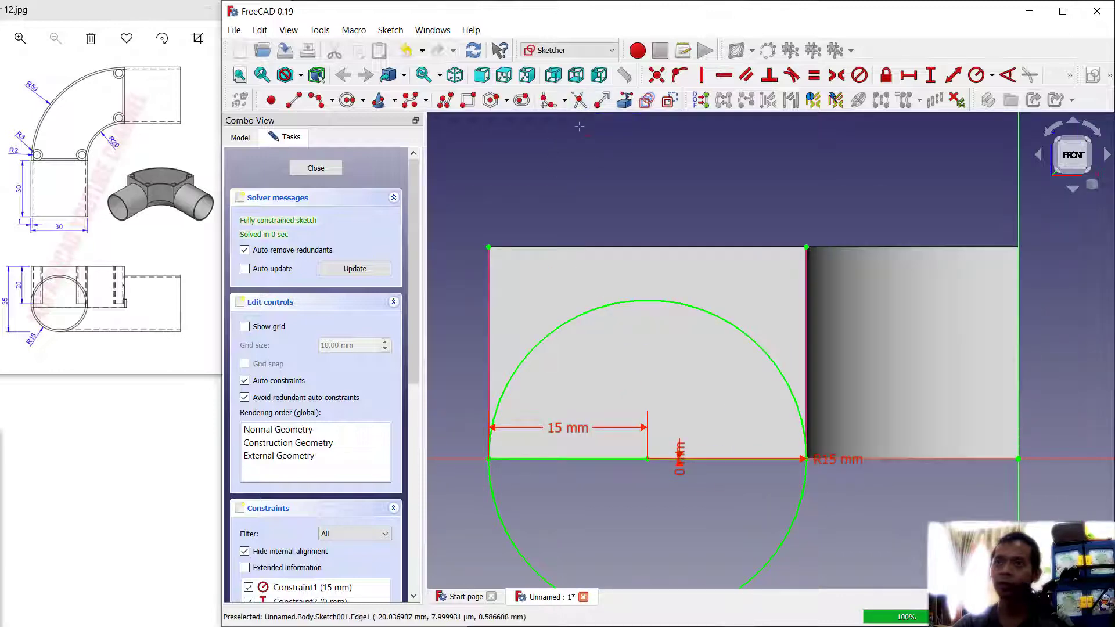
{"action": "left_click", "coordinate": [614, 304]}
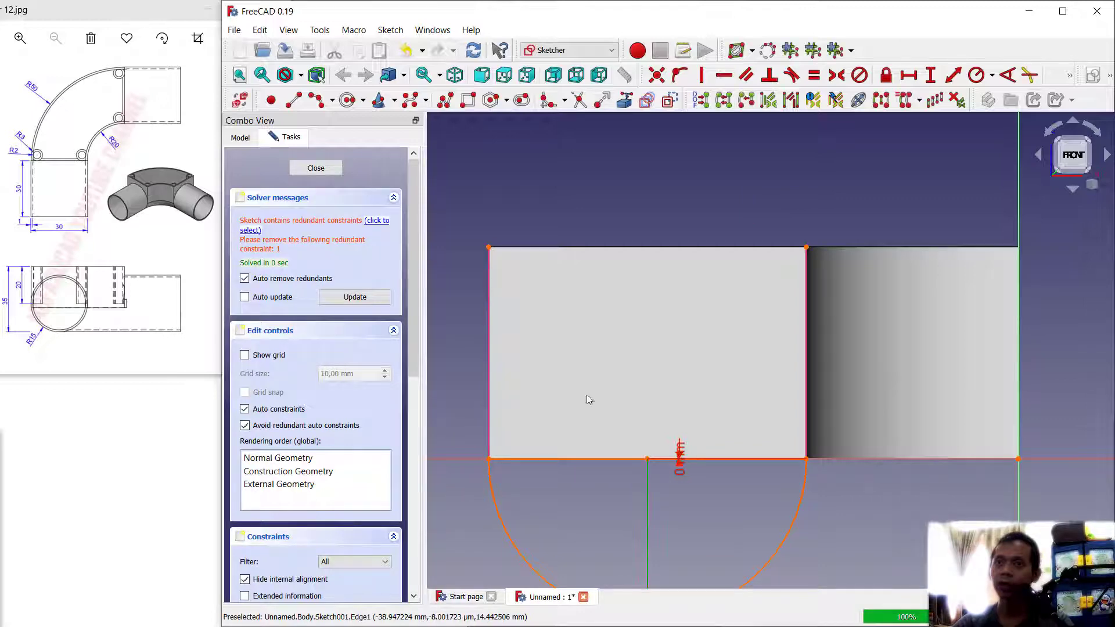
{"action": "scroll", "coordinate": [686, 536], "scroll_direction": "down", "scroll_amount": 5}
{"action": "middle_click_drag", "start_coordinate": [674, 554], "coordinate": [683, 465]}
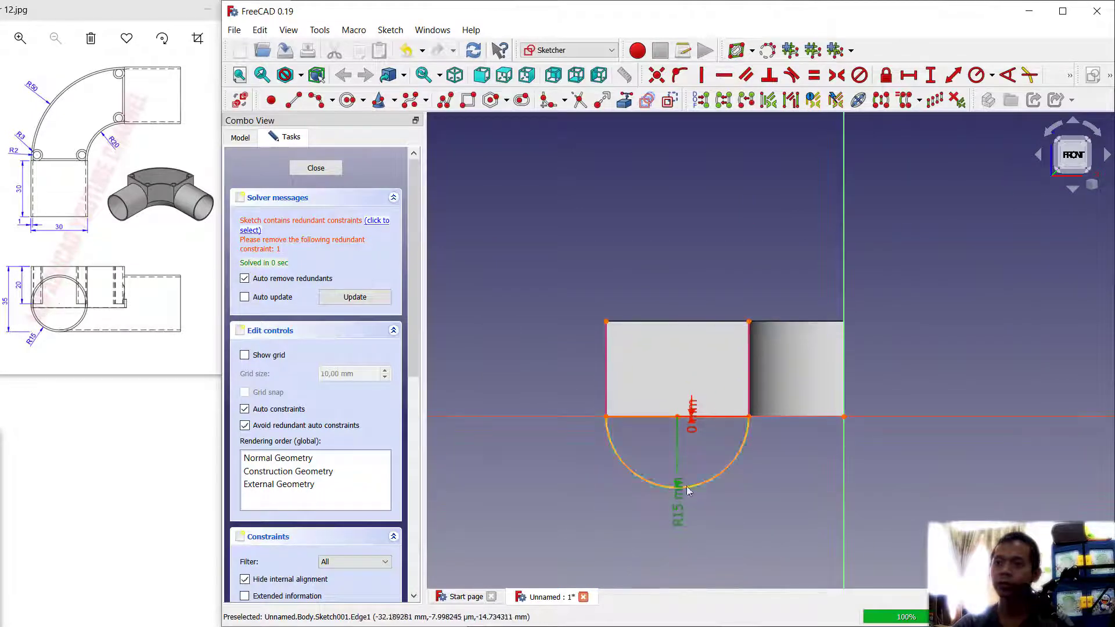
{"action": "key", "text": "Delete"}
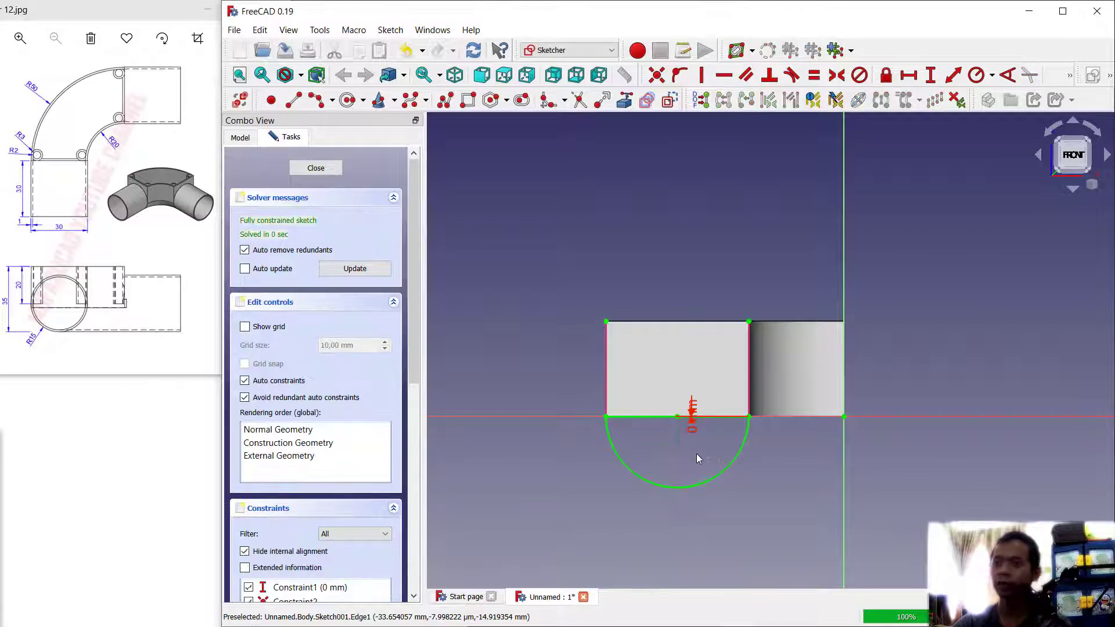
{"action": "scroll", "coordinate": [693, 452], "scroll_direction": "up", "scroll_amount": 2}
{"action": "scroll", "coordinate": [693, 451], "scroll_direction": "up", "scroll_amount": 1}
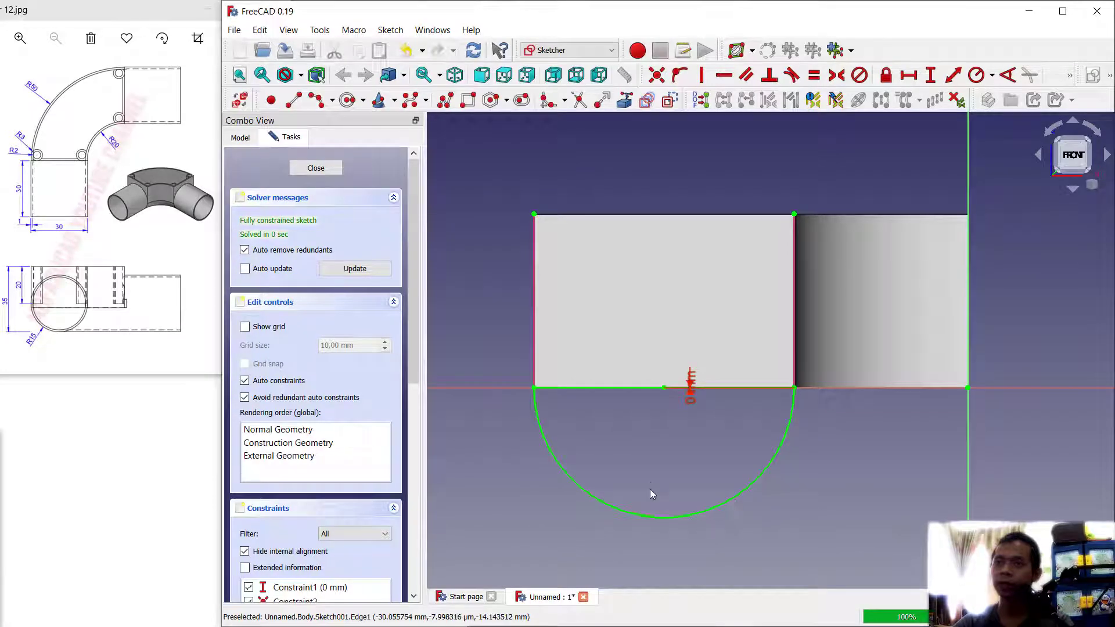
{"action": "left_click", "coordinate": [316, 168]}
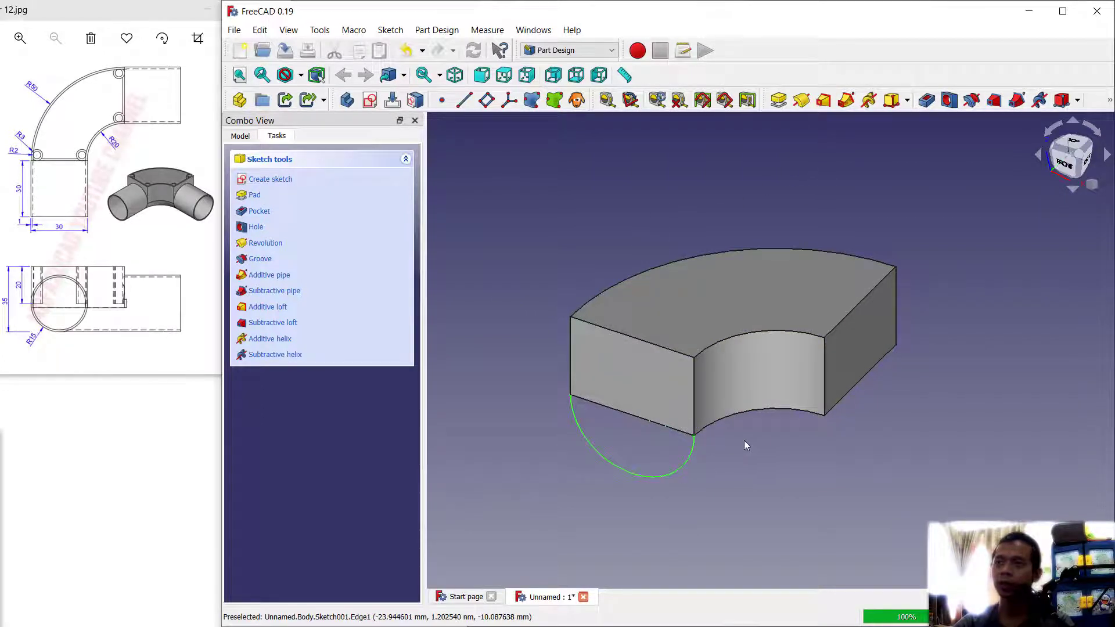
Step: Sweep the semicircle as an additive pipe along the pad's curved inner bottom edge
{"action": "left_click", "coordinate": [847, 101]}
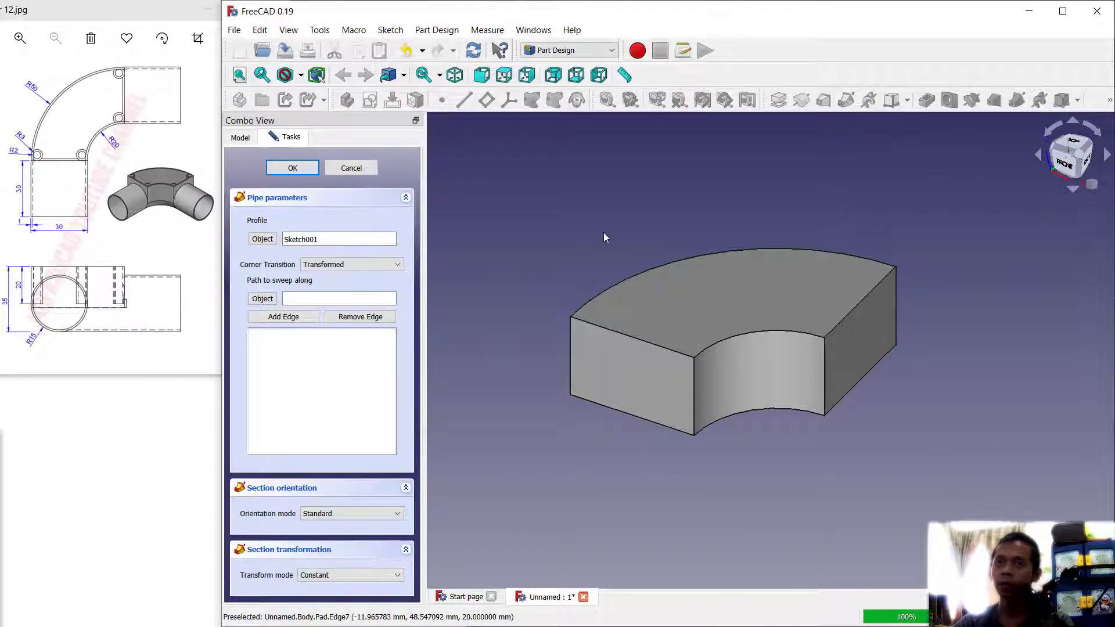
{"action": "left_click", "coordinate": [283, 318]}
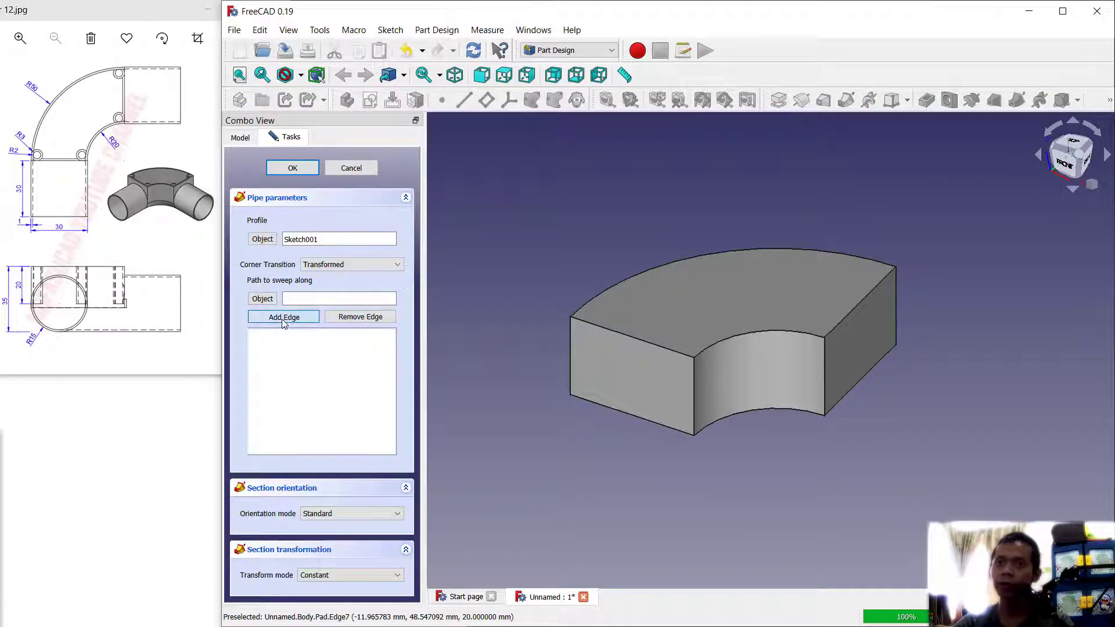
{"action": "left_click", "coordinate": [747, 415]}
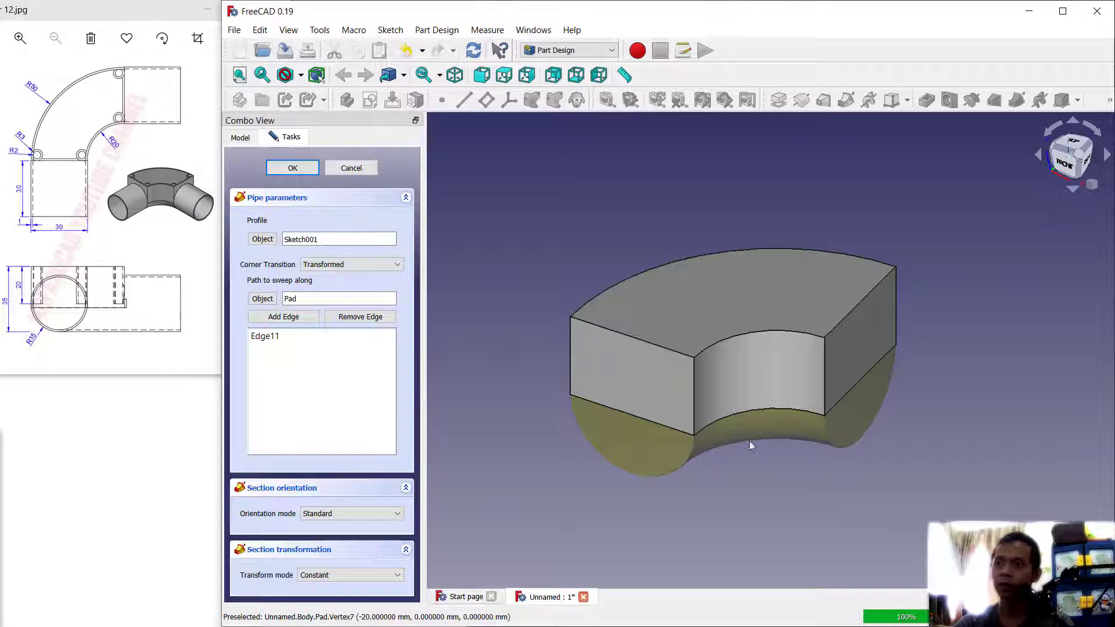
{"action": "left_click", "coordinate": [300, 168]}
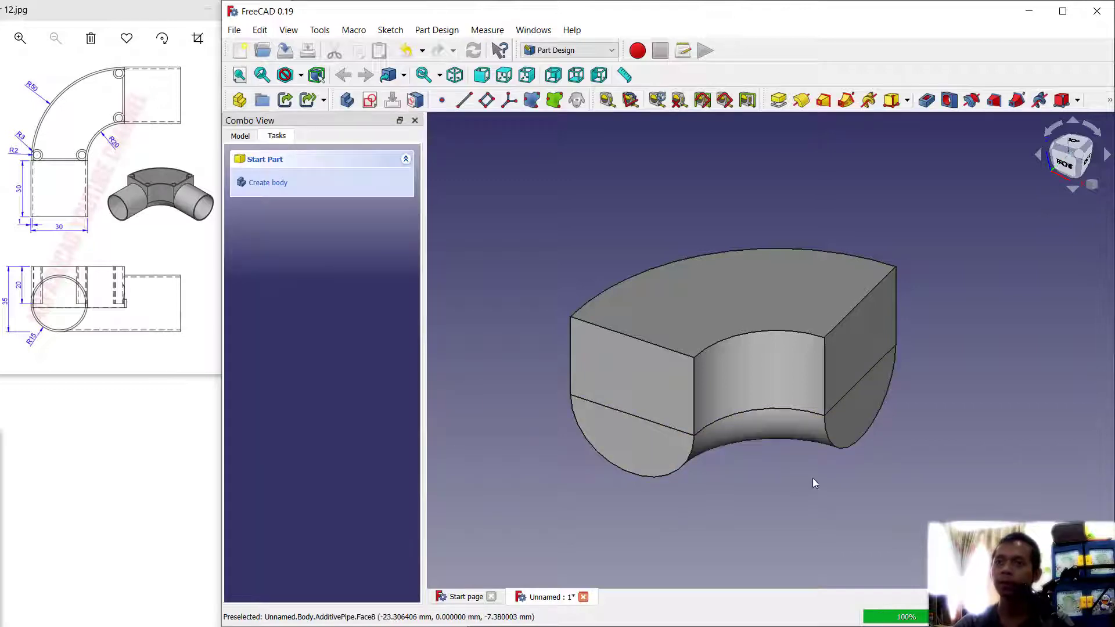
Step: Sketch on the elbow's lower end face, importing its rounded edge as external geometry
{"action": "left_click", "coordinate": [639, 429]}
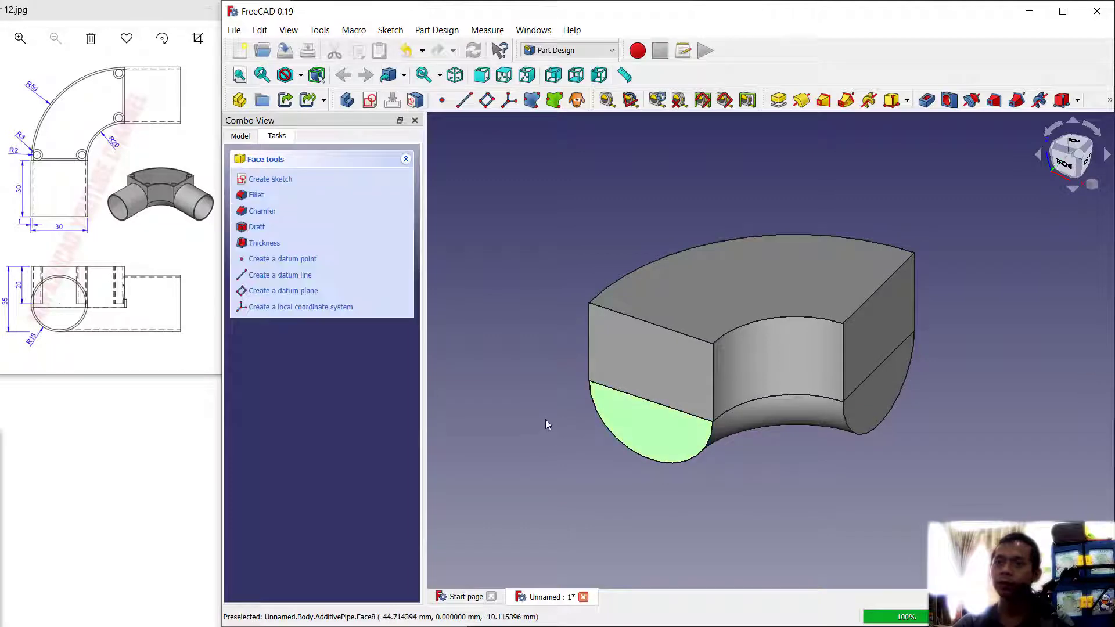
{"action": "left_click", "coordinate": [282, 181]}
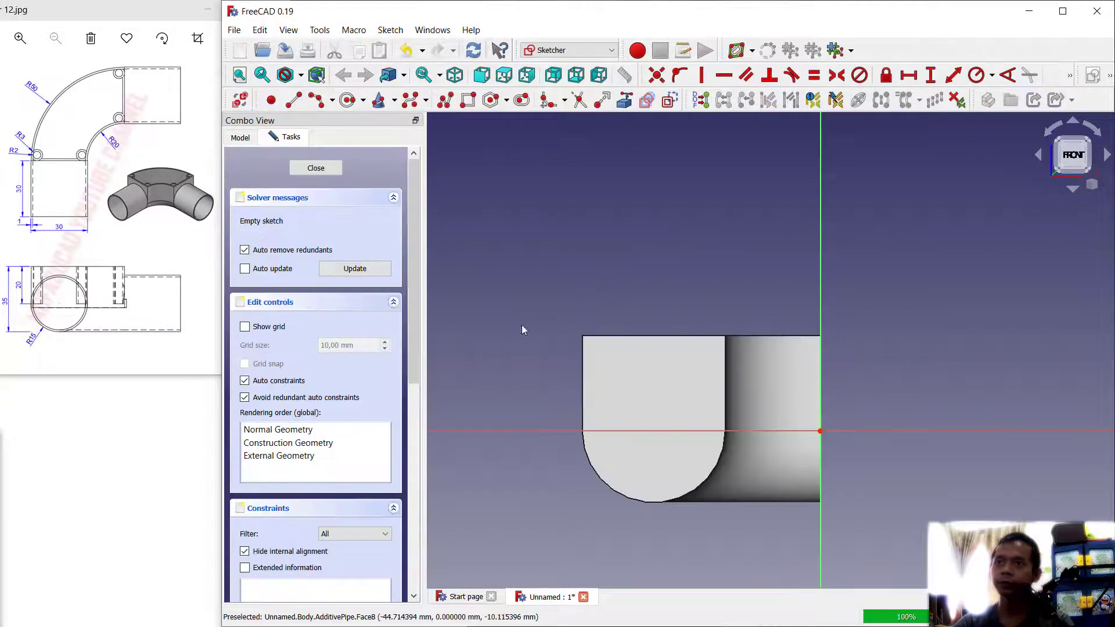
{"action": "scroll", "coordinate": [636, 500], "scroll_direction": "up", "scroll_amount": 3}
{"action": "left_click", "coordinate": [624, 100]}
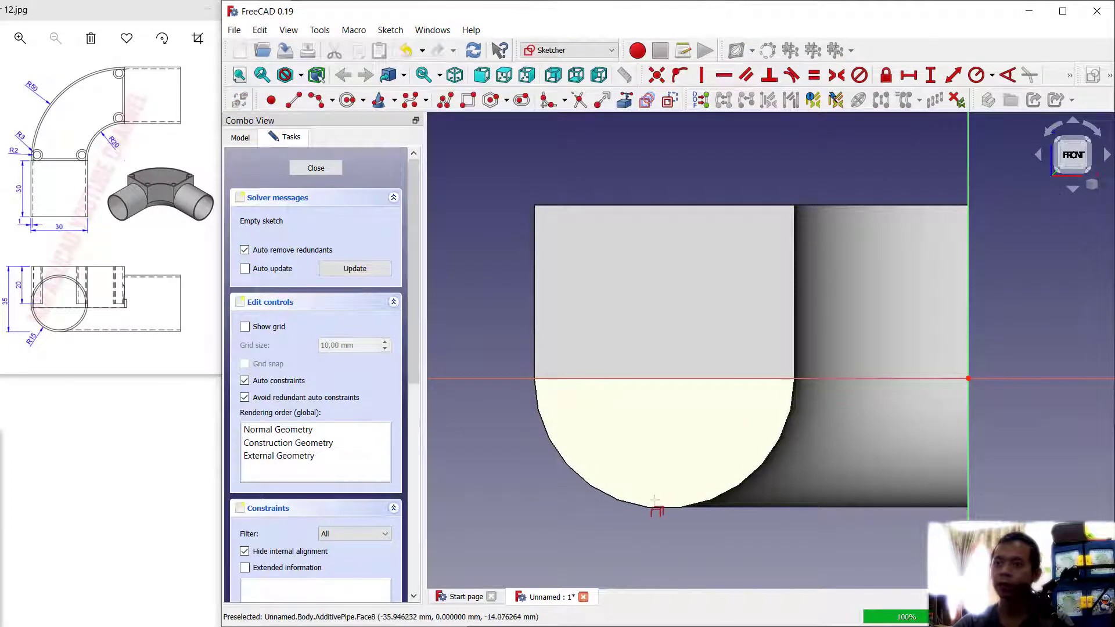
{"action": "left_click", "coordinate": [648, 507]}
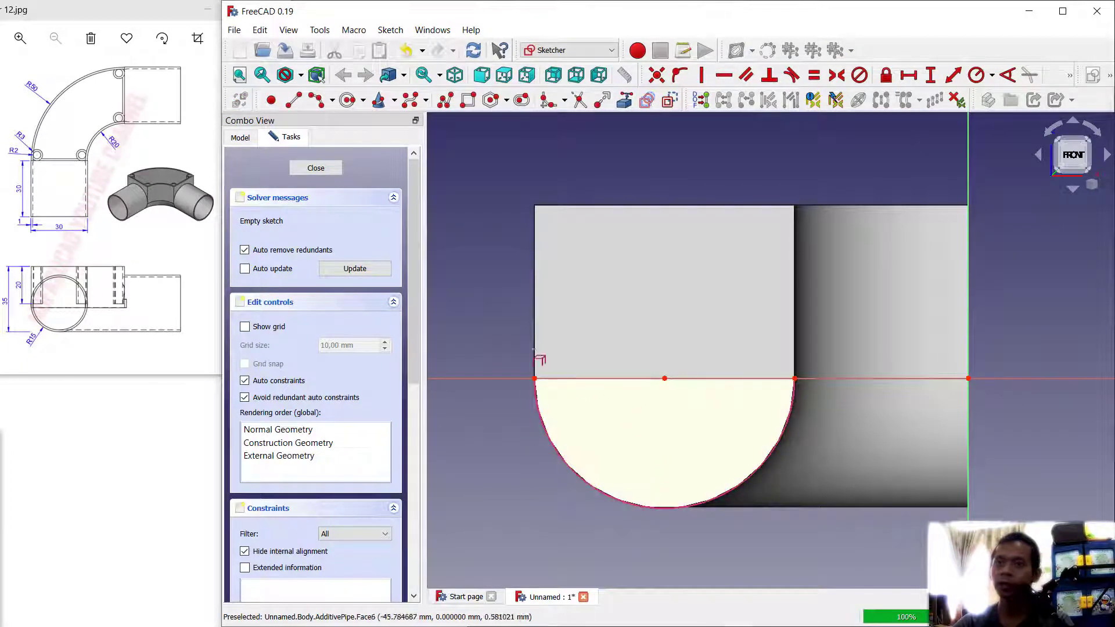
Step: Draw a circle matching the arc and pad it 30 mm into a round leg
{"action": "left_click", "coordinate": [342, 103]}
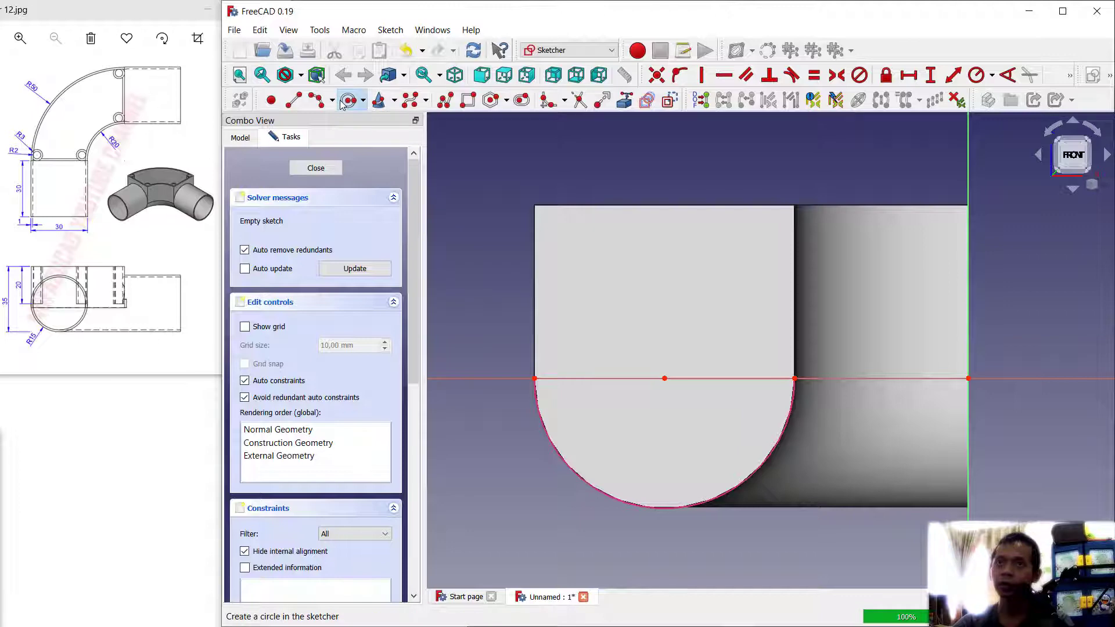
{"action": "left_click", "coordinate": [665, 379]}
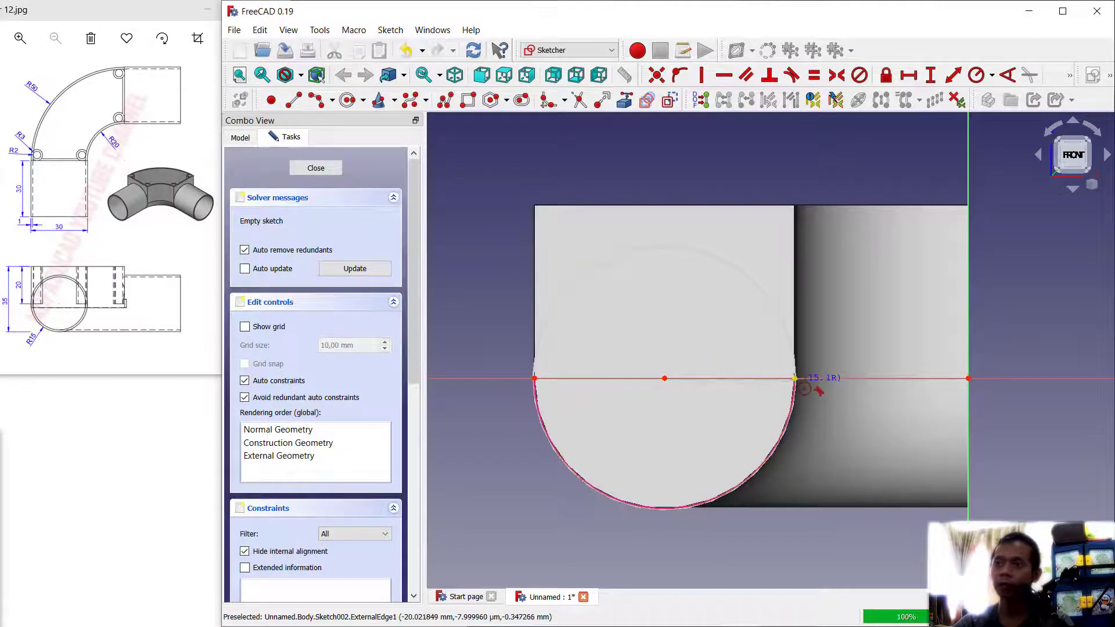
{"action": "left_click", "coordinate": [795, 379]}
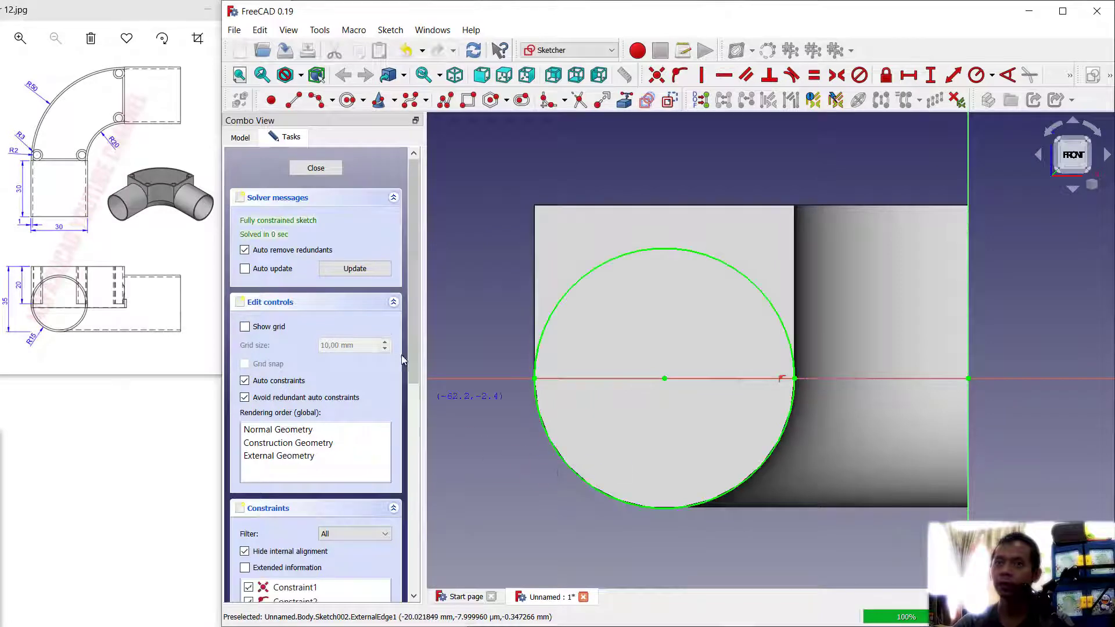
{"action": "left_click", "coordinate": [317, 168]}
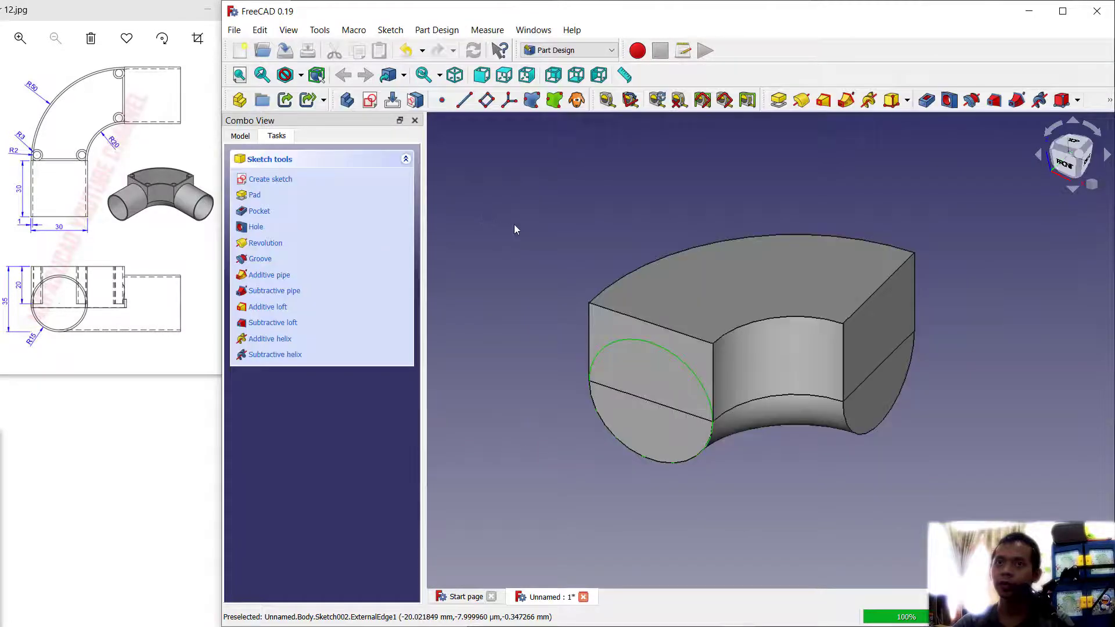
{"action": "left_click", "coordinate": [255, 196]}
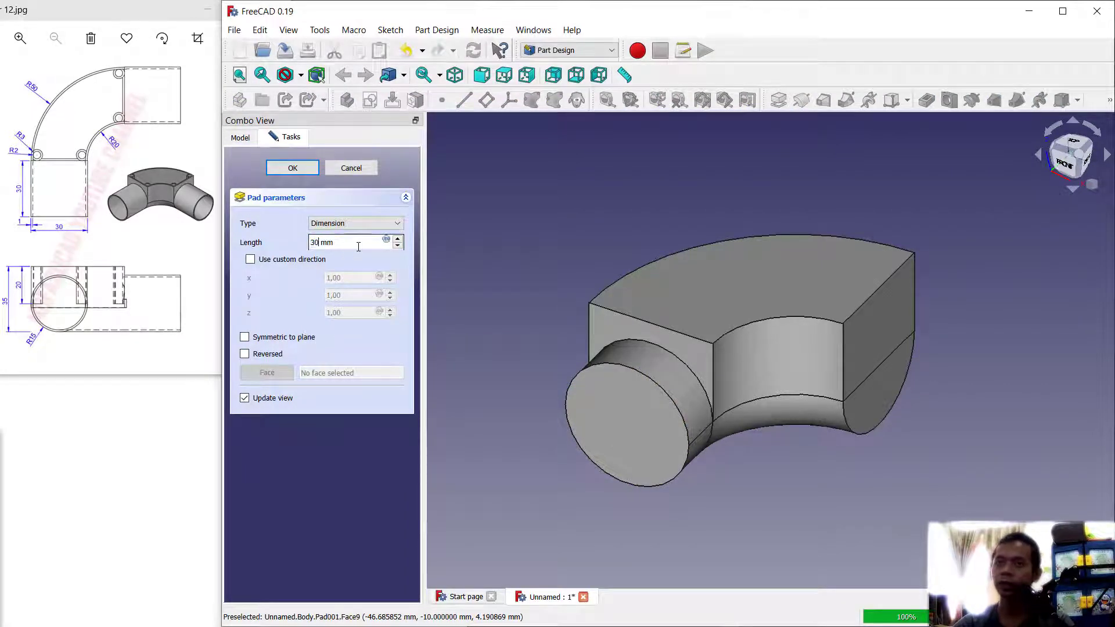
{"action": "key", "text": "Return"}
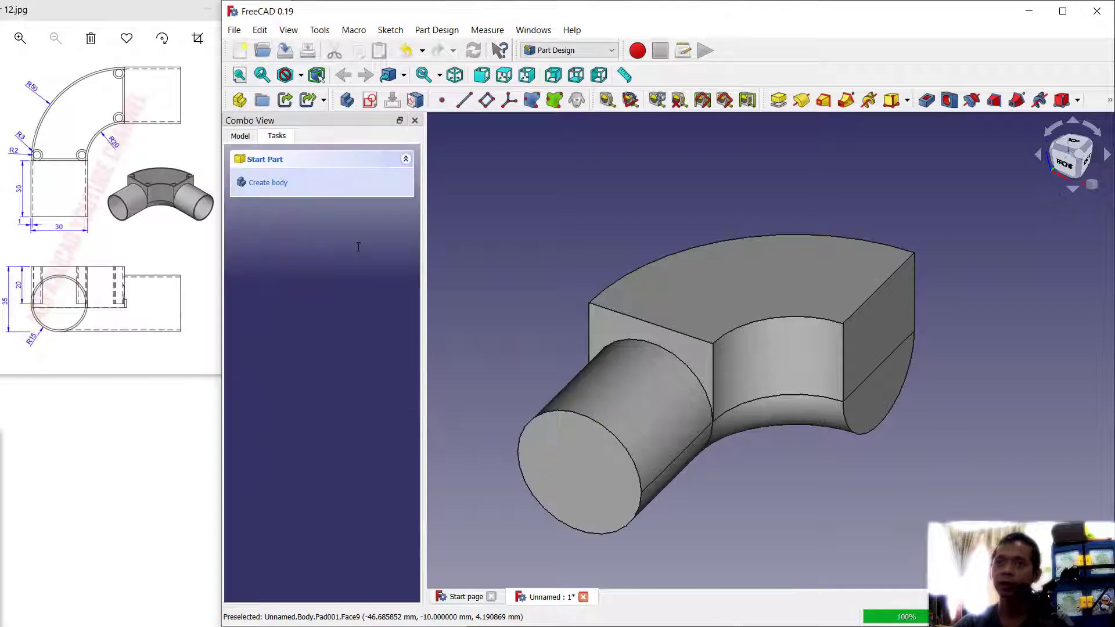
{"action": "left_click", "coordinate": [888, 408]}
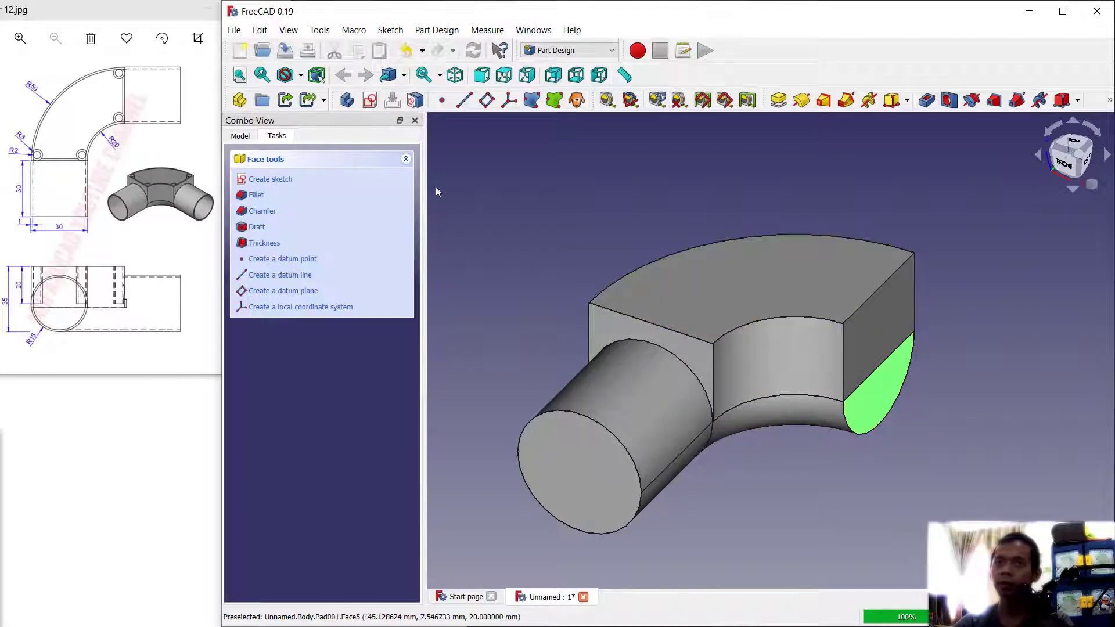
Step: Sketch a circle on the opposite end face matching its referenced curved edge
{"action": "left_click", "coordinate": [282, 180]}
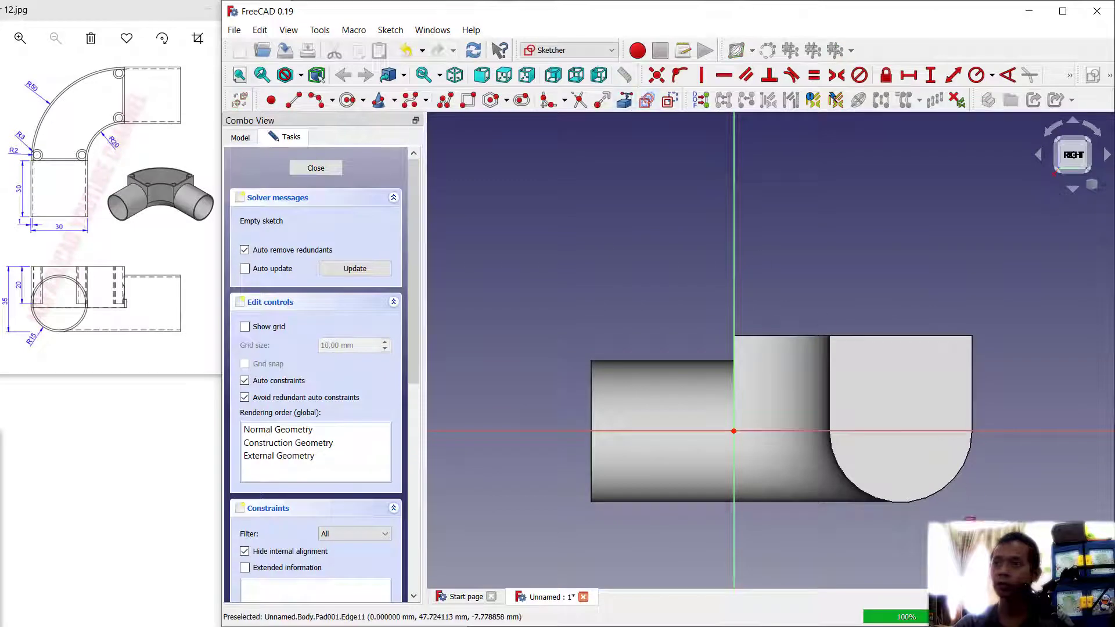
{"action": "scroll", "coordinate": [950, 493], "scroll_direction": "up", "scroll_amount": 2}
{"action": "left_click", "coordinate": [943, 486]}
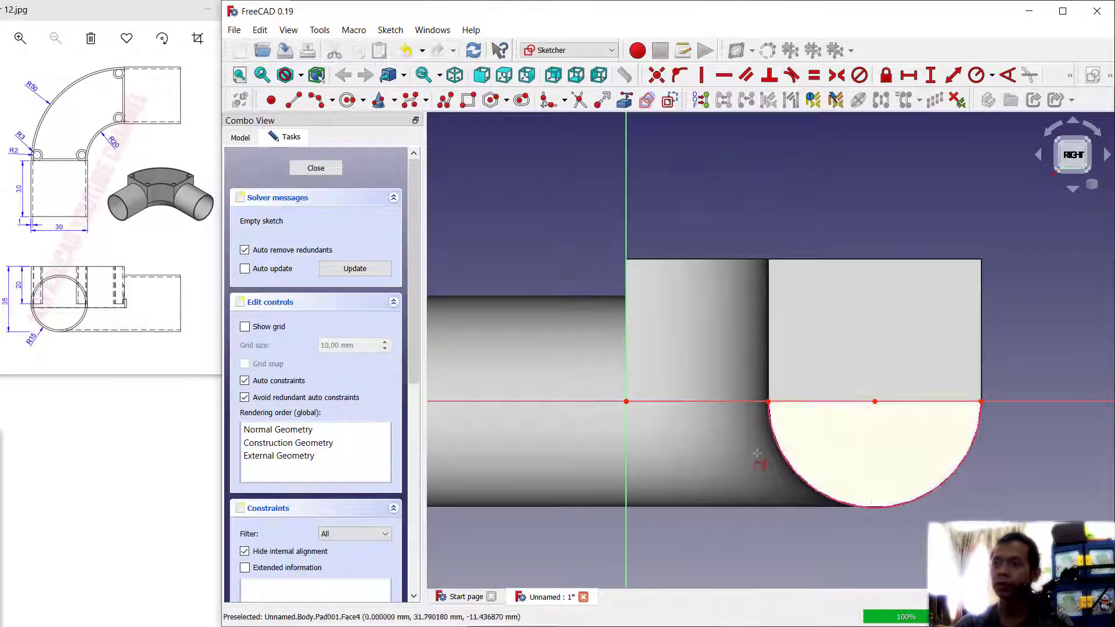
{"action": "left_click", "coordinate": [347, 101]}
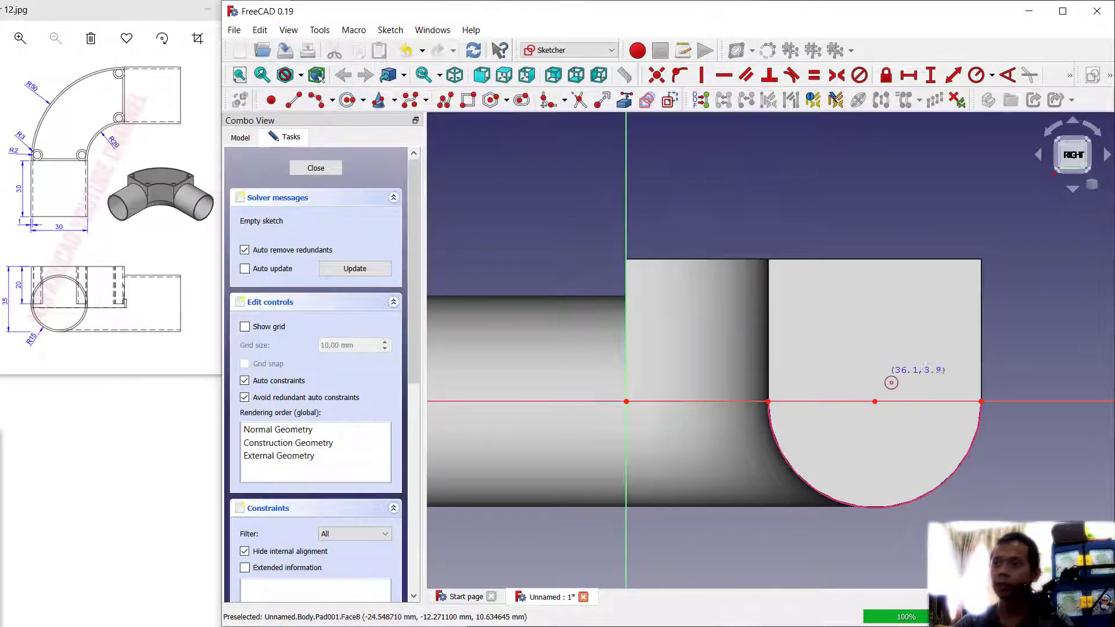
{"action": "left_click", "coordinate": [874, 401]}
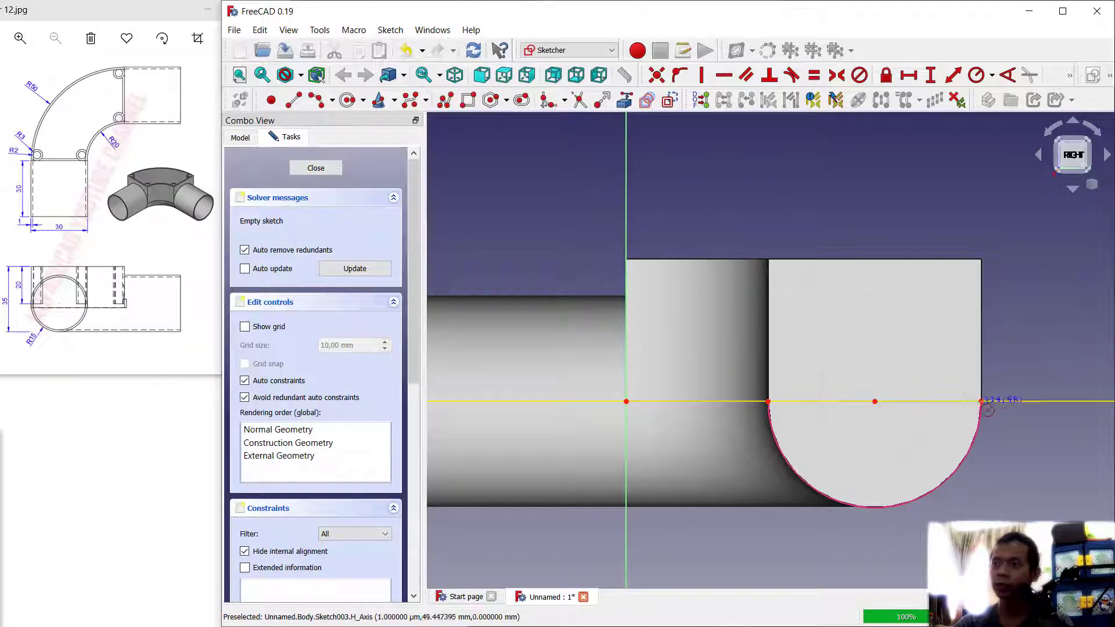
{"action": "left_click", "coordinate": [981, 401]}
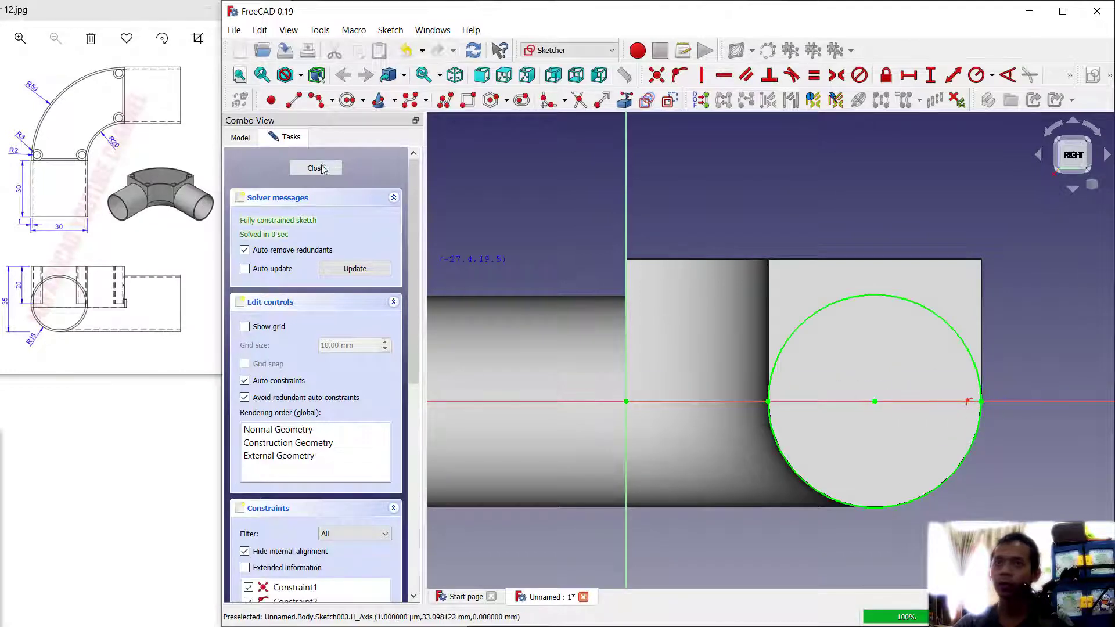
Step: Pad the circle 30 mm to form the second cylindrical leg
{"action": "key", "text": "Escape"}
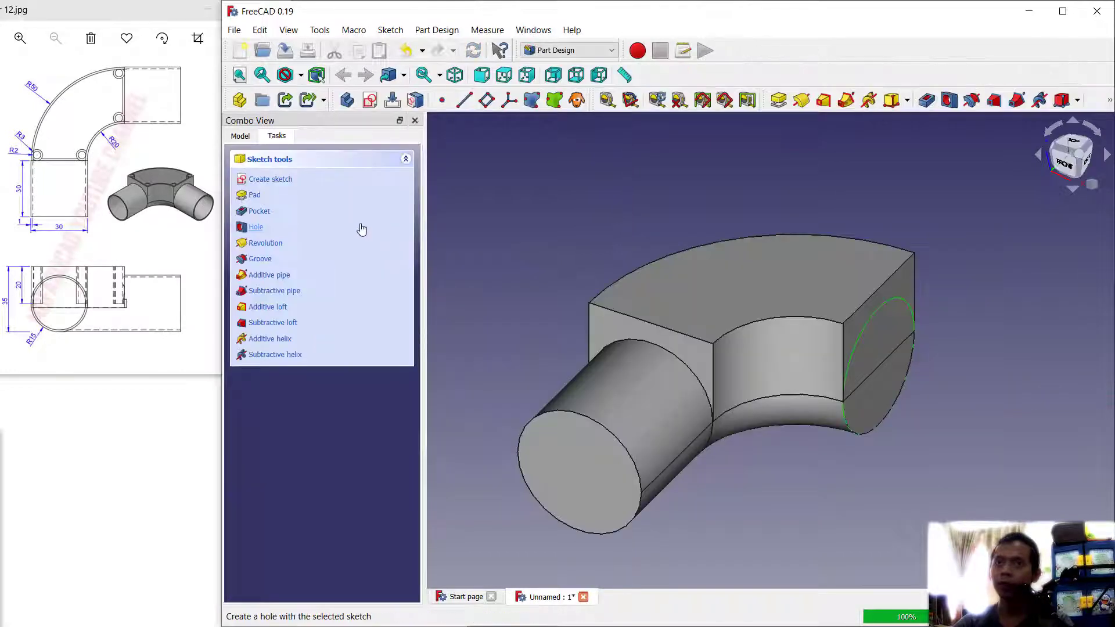
{"action": "left_click", "coordinate": [253, 198]}
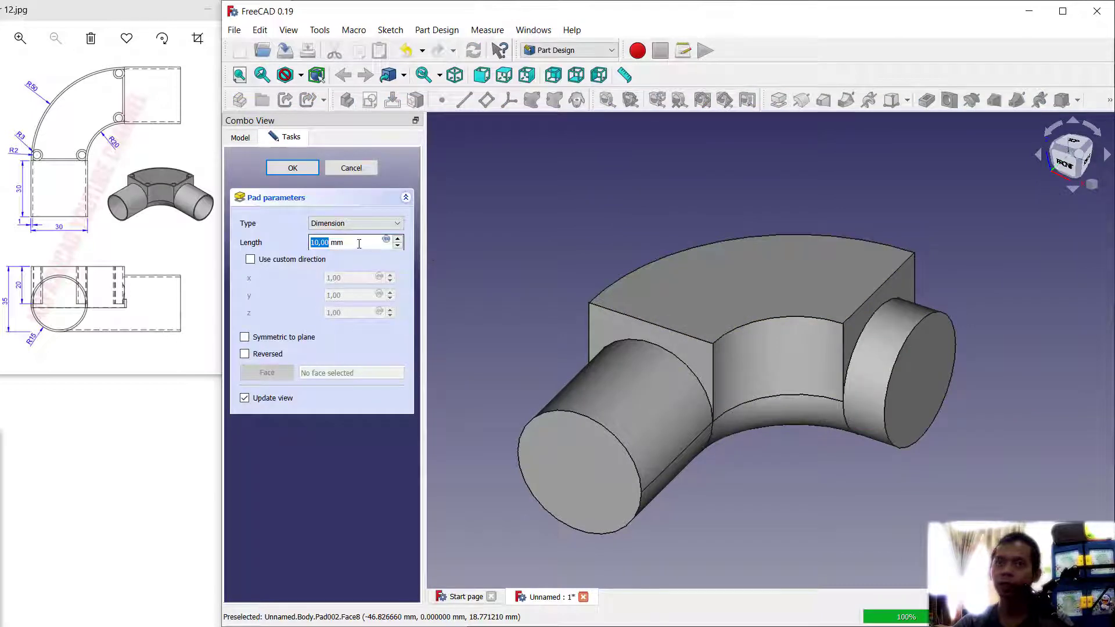
{"action": "type", "text": "3"}
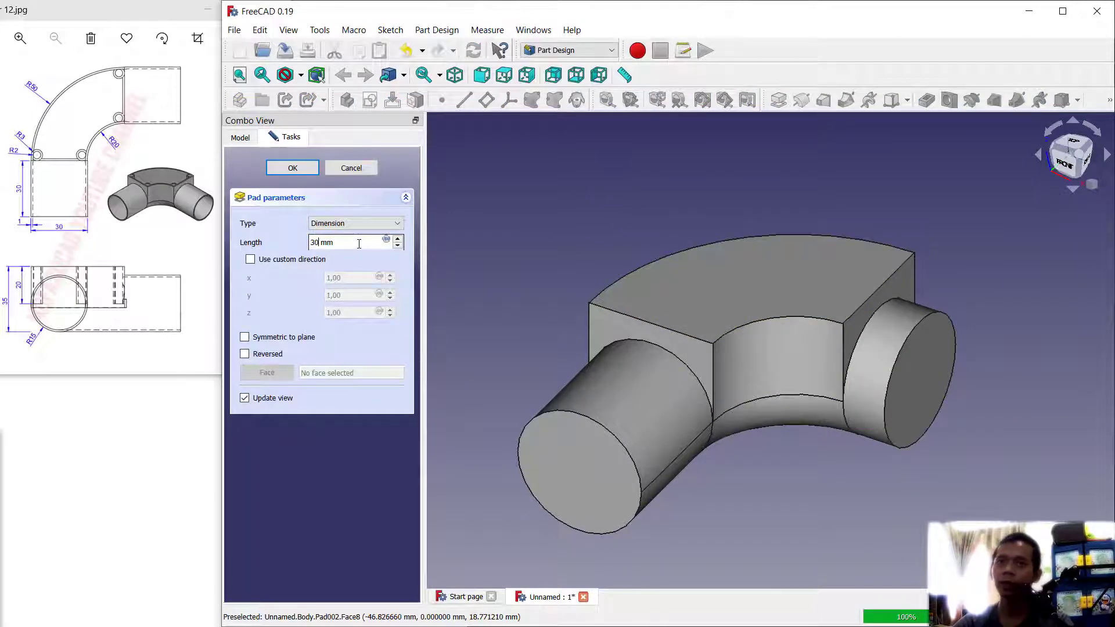
{"action": "left_click", "coordinate": [292, 168]}
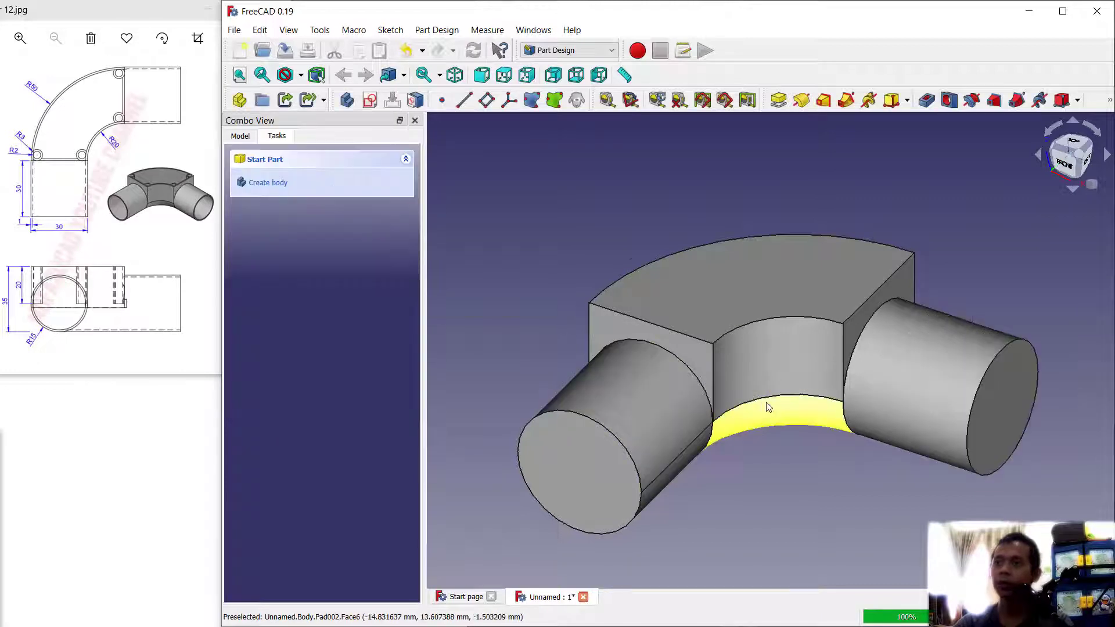
Step: Apply Thickness with the box top and both stub end faces as openings
{"action": "middle_click_drag", "start_coordinate": [767, 399], "coordinate": [819, 307]}
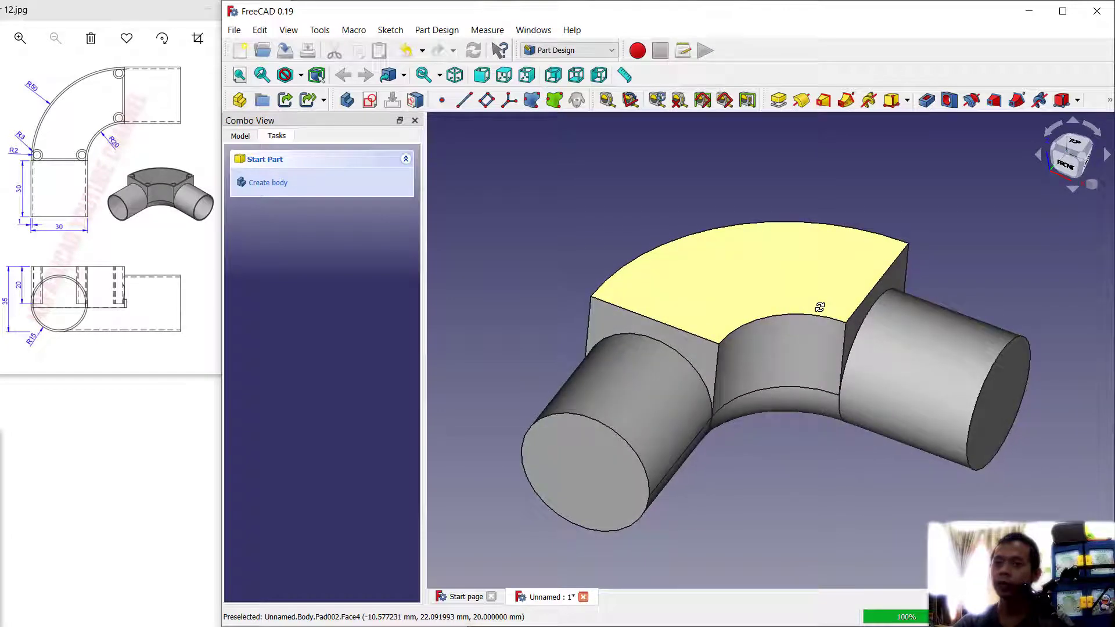
{"action": "left_click", "coordinate": [740, 270]}
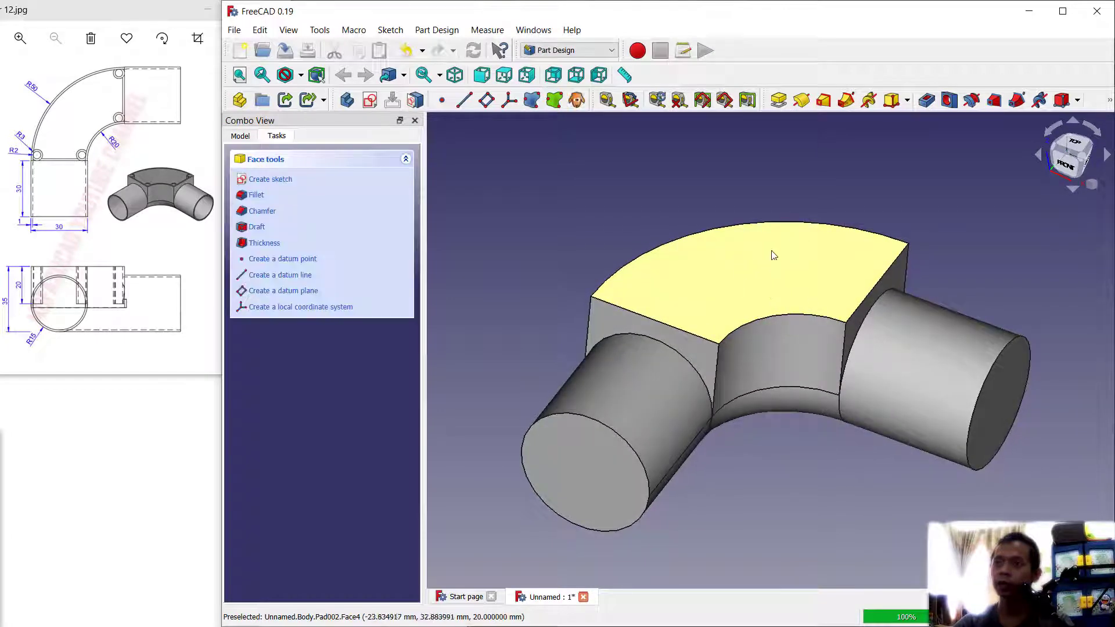
{"action": "left_click", "coordinate": [1109, 101]}
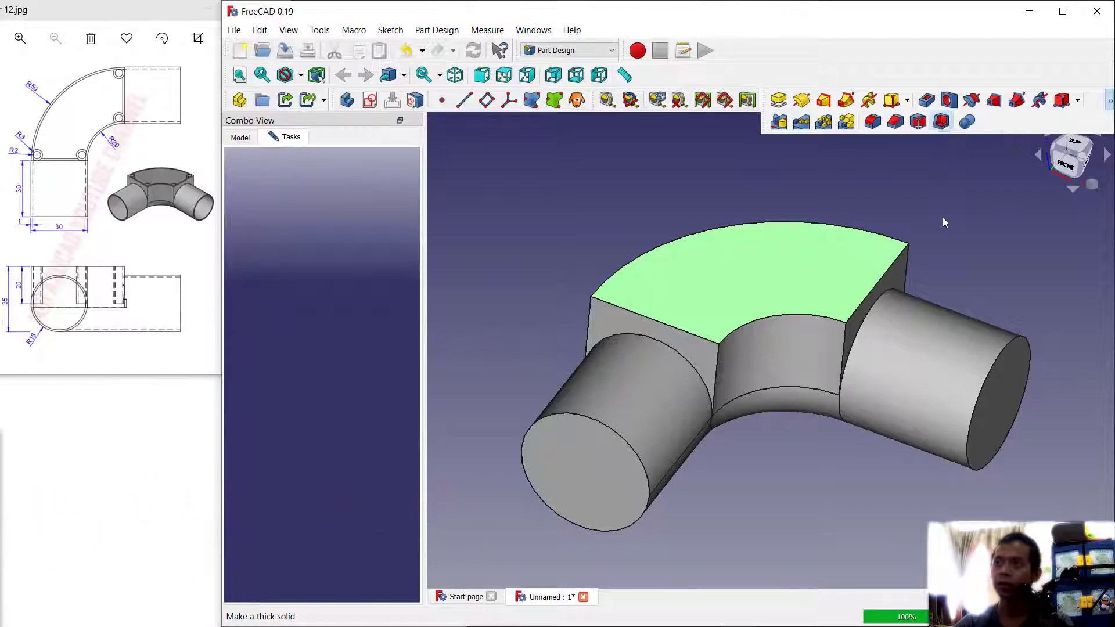
{"action": "left_click", "coordinate": [283, 223]}
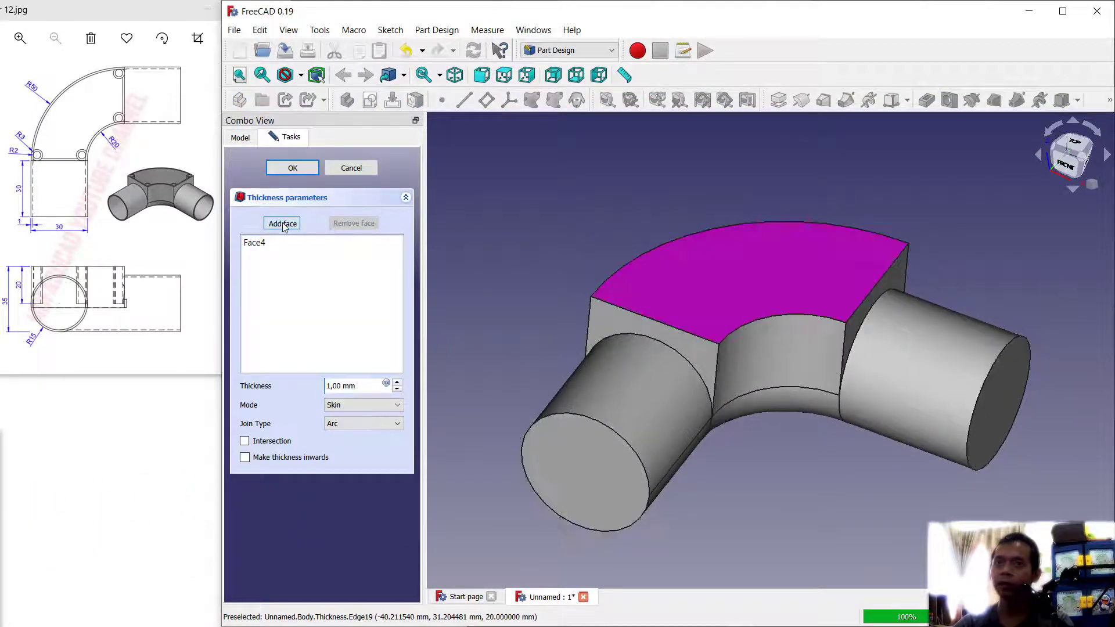
{"action": "left_click", "coordinate": [587, 487]}
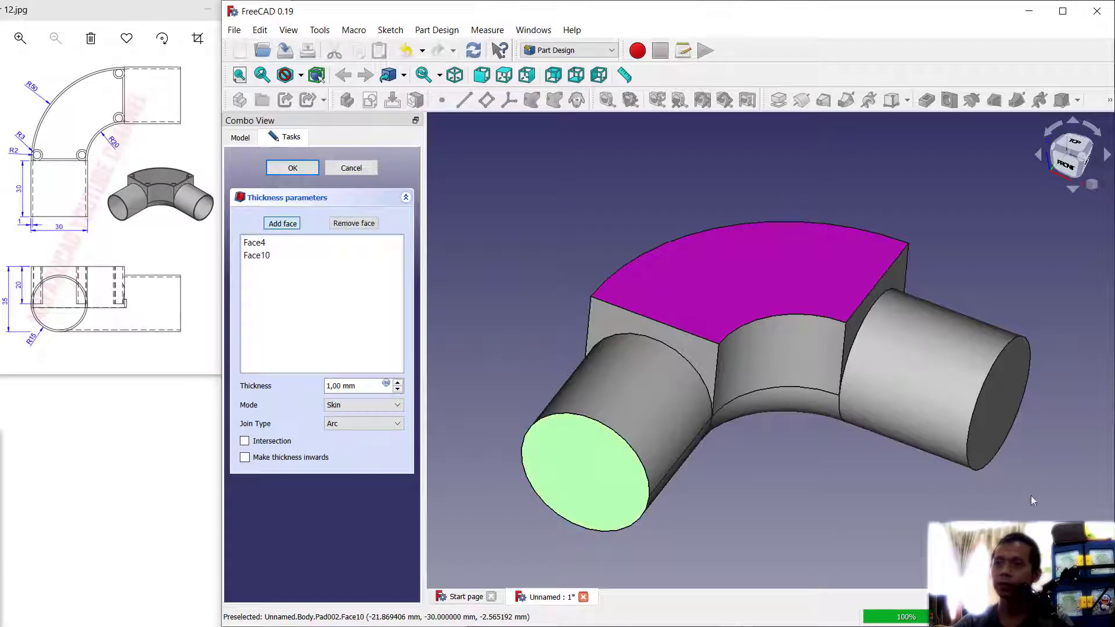
{"action": "left_click", "coordinate": [1001, 412]}
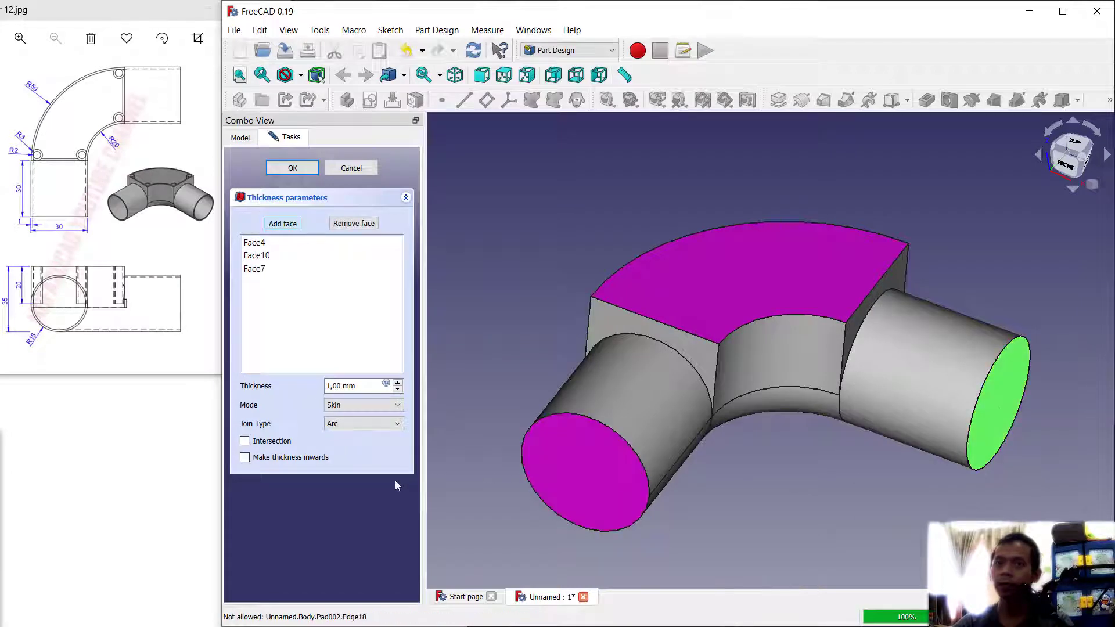
Step: Keep the shell at 1 mm with Make thickness inwards ticked and confirm
{"action": "left_click", "coordinate": [245, 458]}
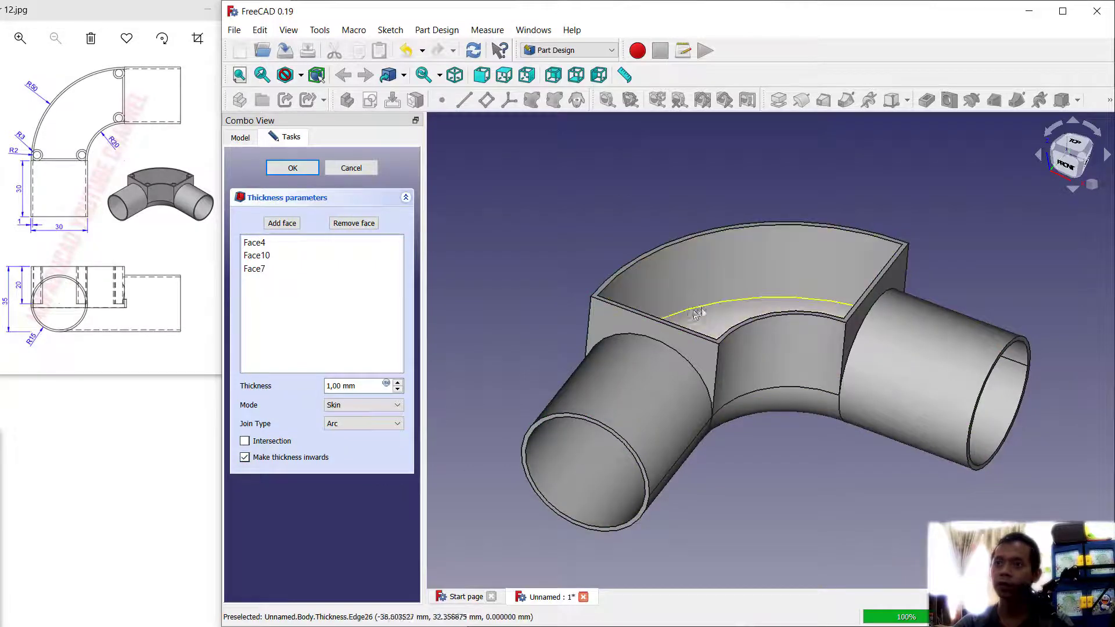
{"action": "left_click", "coordinate": [245, 458]}
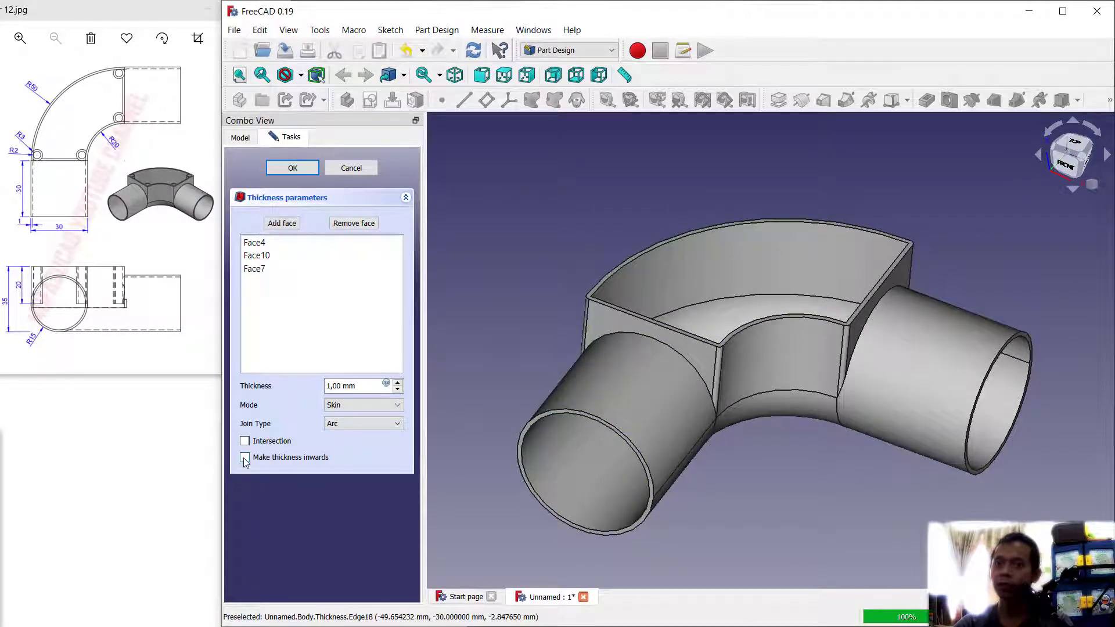
{"action": "left_click", "coordinate": [244, 457]}
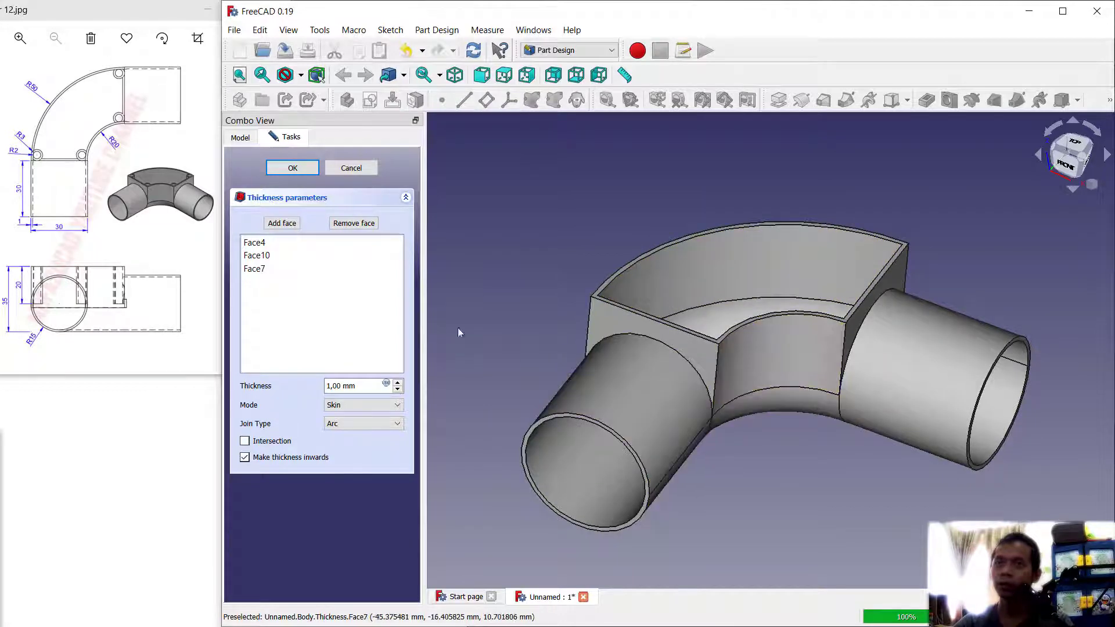
{"action": "left_click", "coordinate": [293, 168]}
Step: Start a new sketch on the shelled elbow's top rim face
{"action": "middle_click_drag", "start_coordinate": [851, 292], "coordinate": [739, 328]}
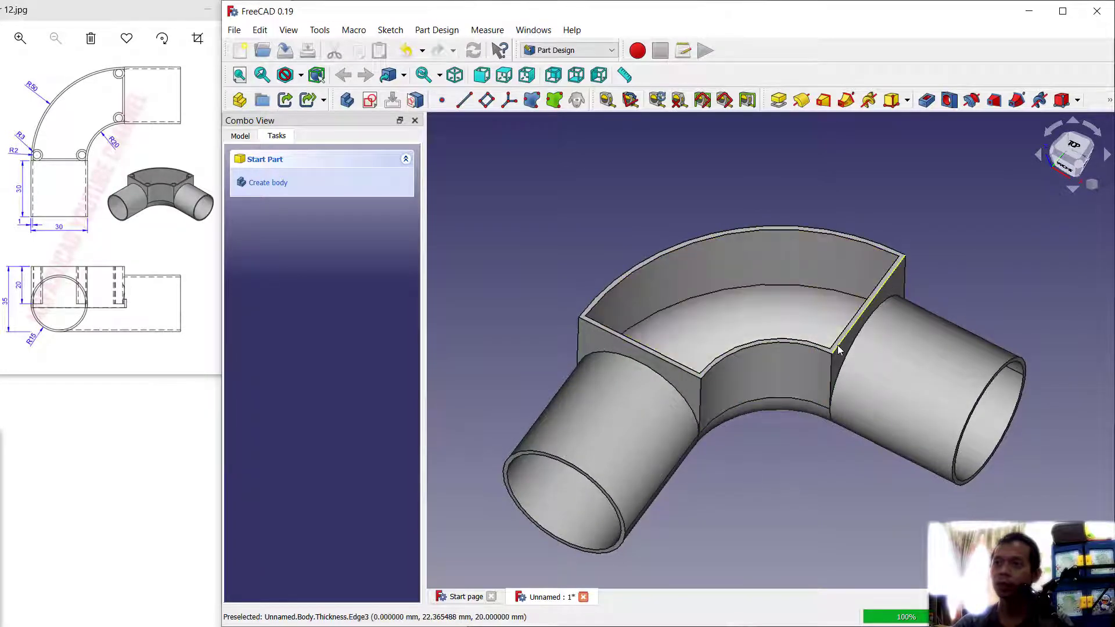
{"action": "scroll", "coordinate": [584, 311], "scroll_direction": "up", "scroll_amount": 2}
{"action": "scroll", "coordinate": [585, 308], "scroll_direction": "up", "scroll_amount": 4}
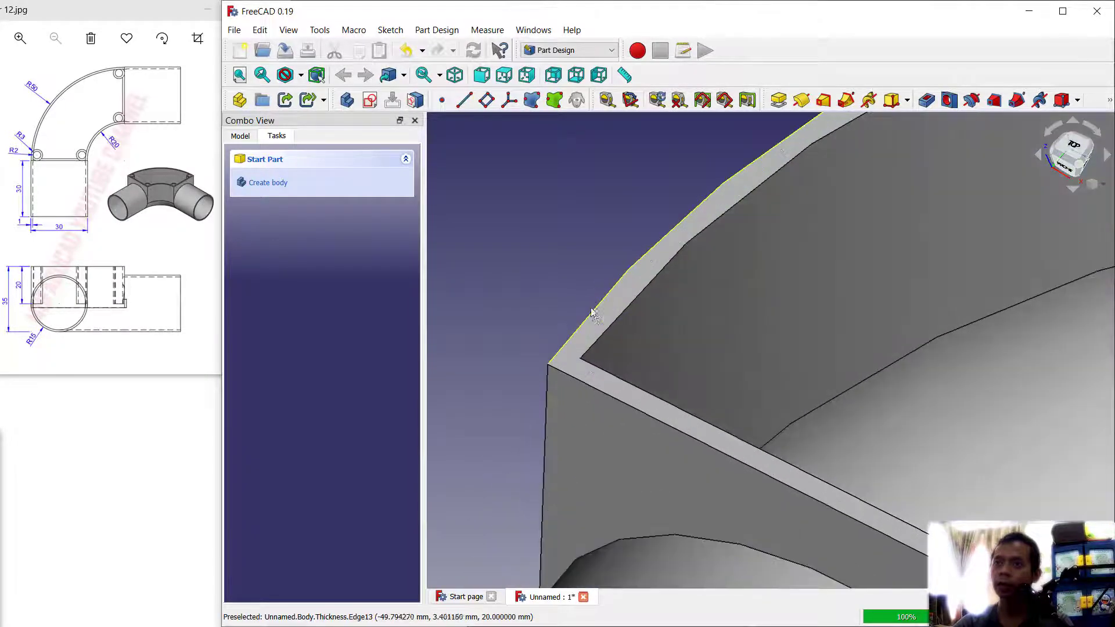
{"action": "left_click", "coordinate": [590, 319]}
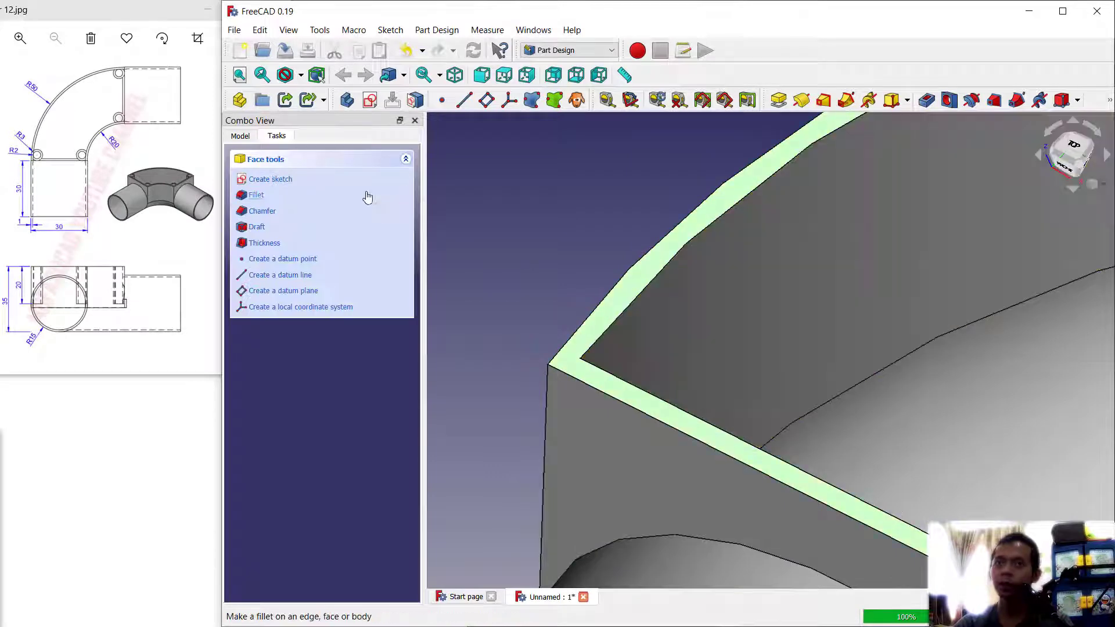
{"action": "left_click", "coordinate": [273, 178]}
{"action": "scroll", "coordinate": [660, 279], "scroll_direction": "down", "scroll_amount": 5}
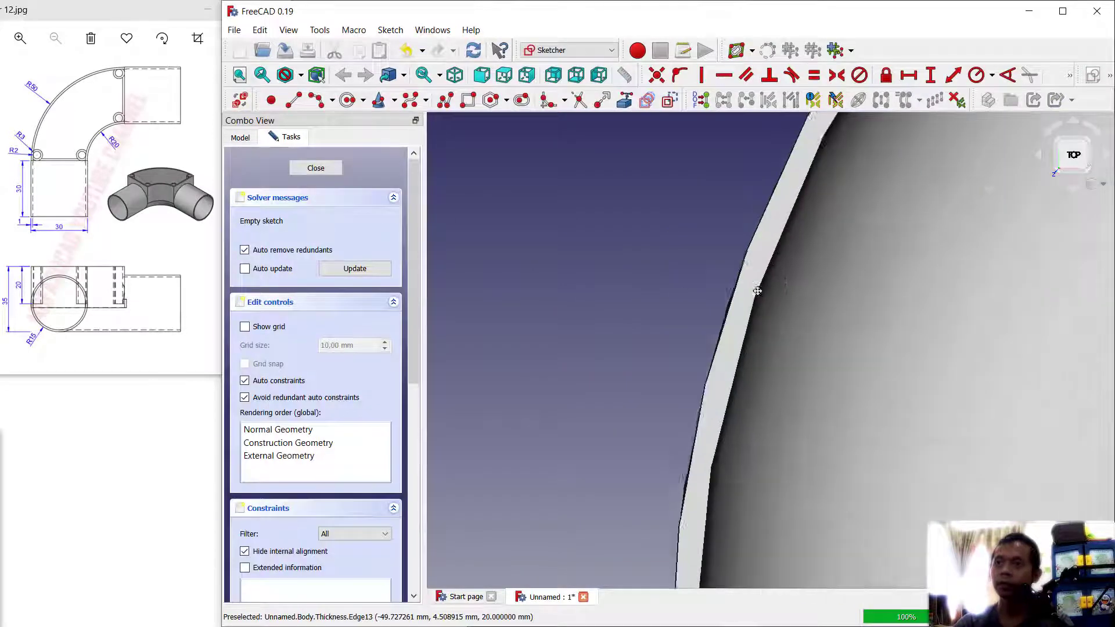
Step: Link the rim's outline edges, including the inner curved edge, into the sketch as external geometry
{"action": "left_click", "coordinate": [623, 103]}
{"action": "scroll", "coordinate": [595, 476], "scroll_direction": "up", "scroll_amount": 5}
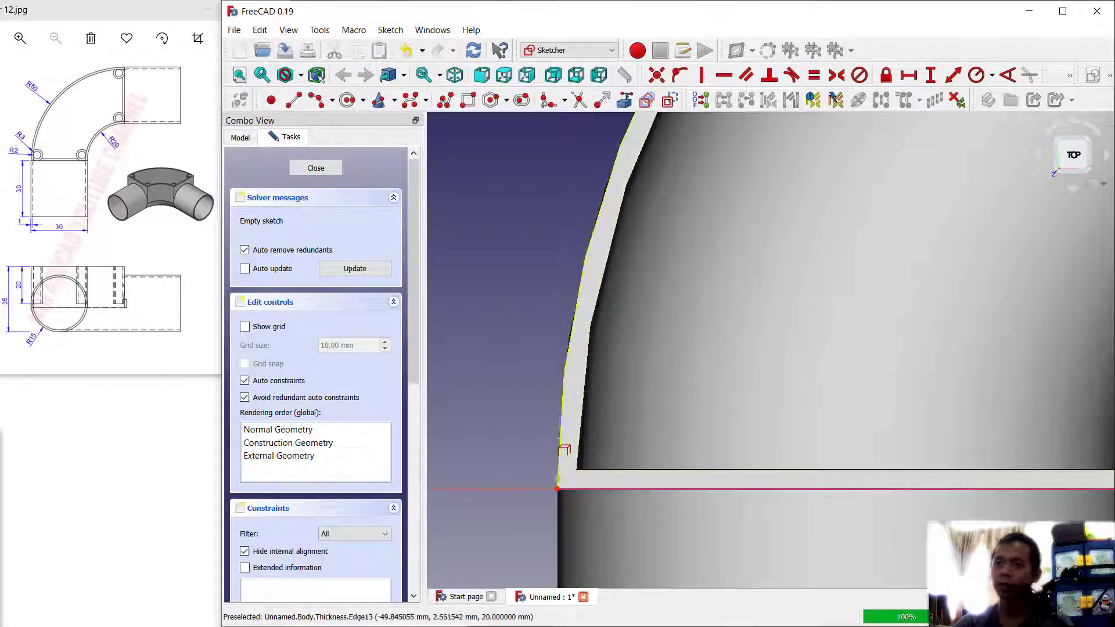
{"action": "scroll", "coordinate": [673, 394], "scroll_direction": "down", "scroll_amount": 5}
{"action": "scroll", "coordinate": [673, 393], "scroll_direction": "down", "scroll_amount": 2}
{"action": "scroll", "coordinate": [862, 322], "scroll_direction": "up", "scroll_amount": 6}
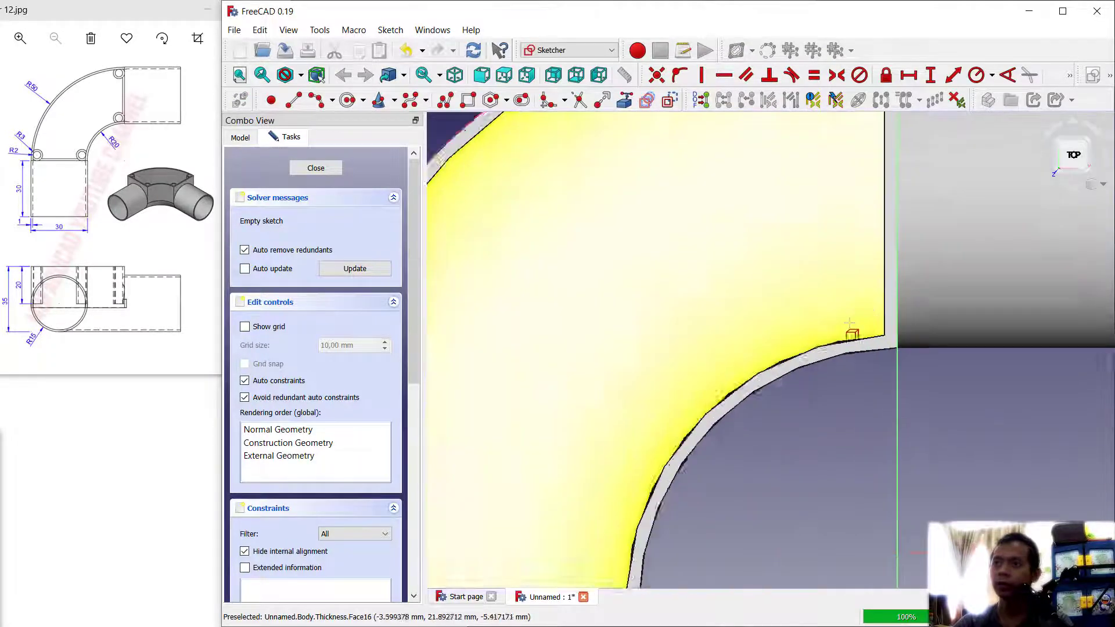
{"action": "left_click", "coordinate": [888, 362]}
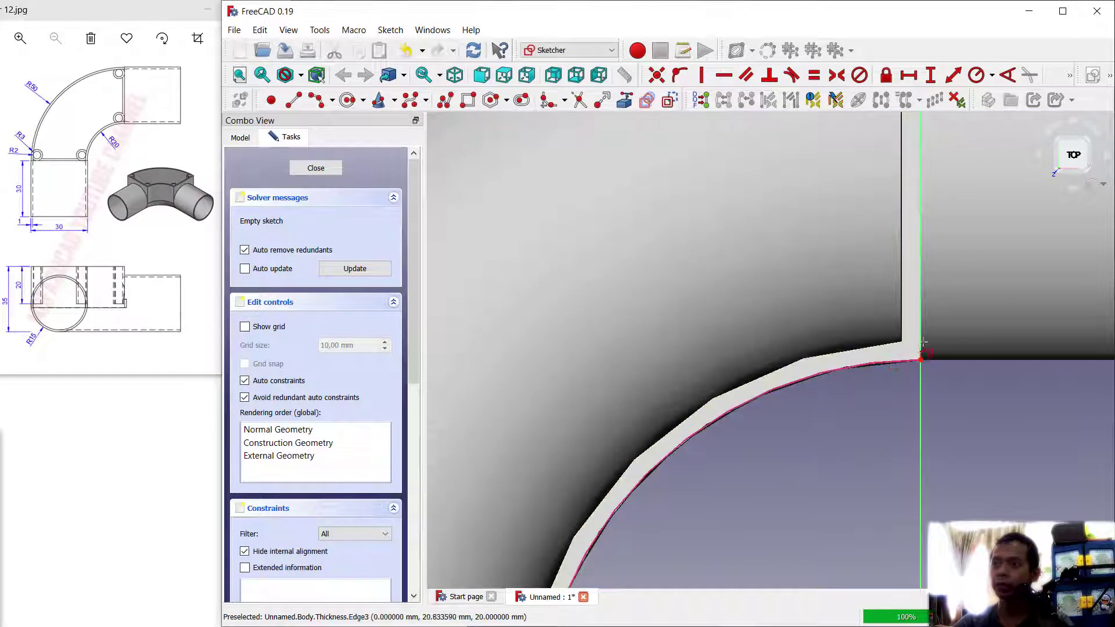
{"action": "scroll", "coordinate": [923, 342], "scroll_direction": "down", "scroll_amount": 4}
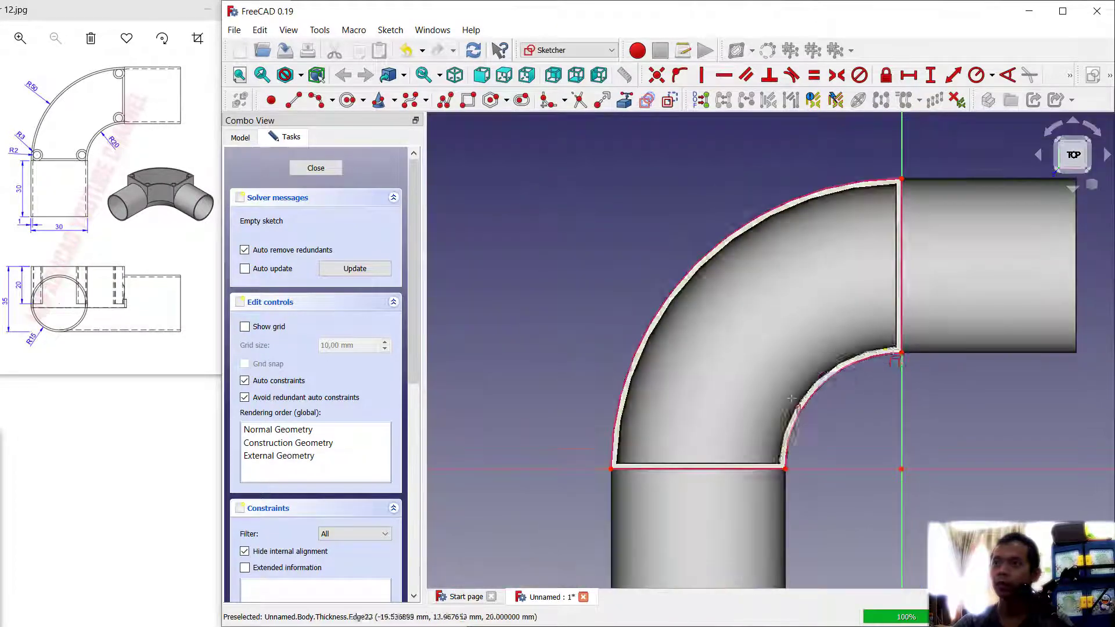
{"action": "scroll", "coordinate": [680, 342], "scroll_direction": "up", "scroll_amount": 3}
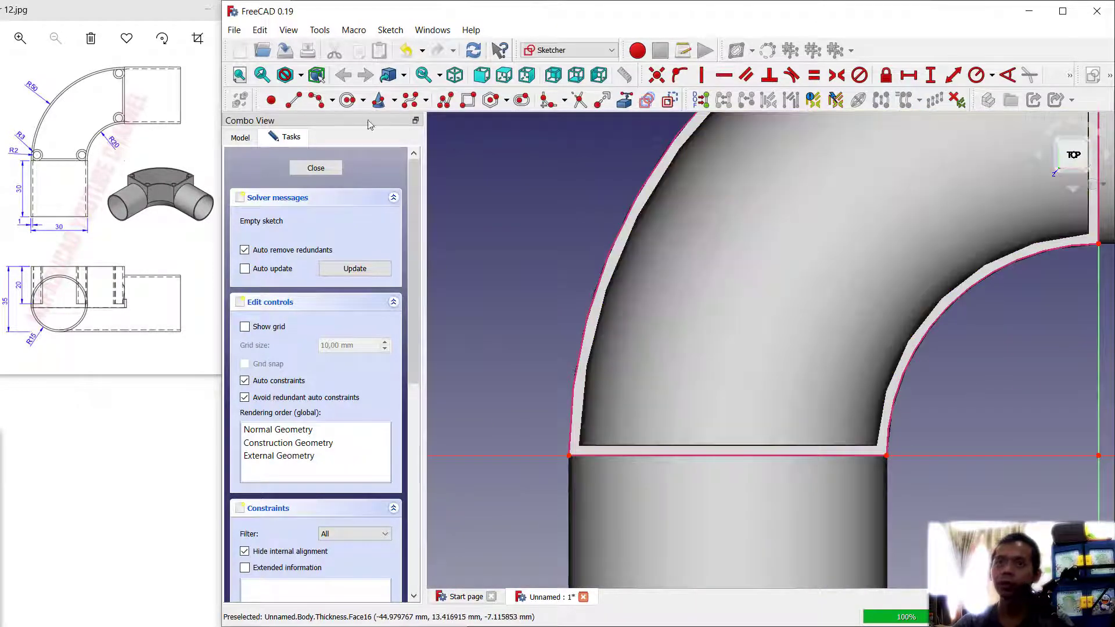
{"action": "left_click", "coordinate": [347, 100]}
Step: Draw small concentric circles near the lower-left, lower-right, upper elbow and top corners of the rim
{"action": "left_click", "coordinate": [612, 408]}
{"action": "left_click", "coordinate": [635, 428]}
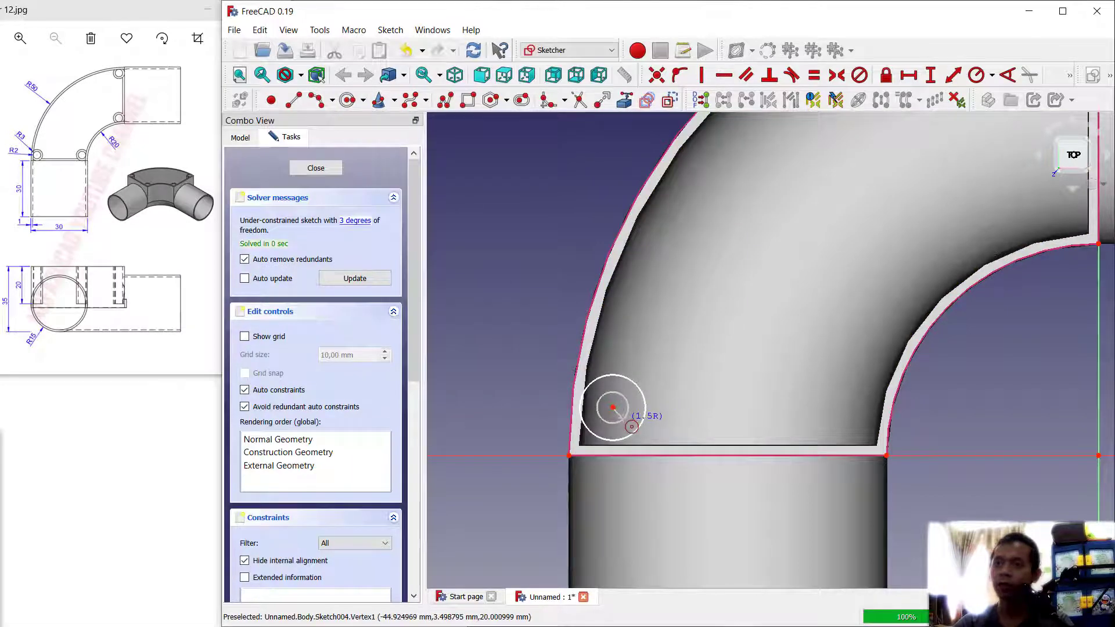
{"action": "left_click", "coordinate": [631, 426]}
{"action": "left_click", "coordinate": [837, 397]}
{"action": "left_click", "coordinate": [859, 419]}
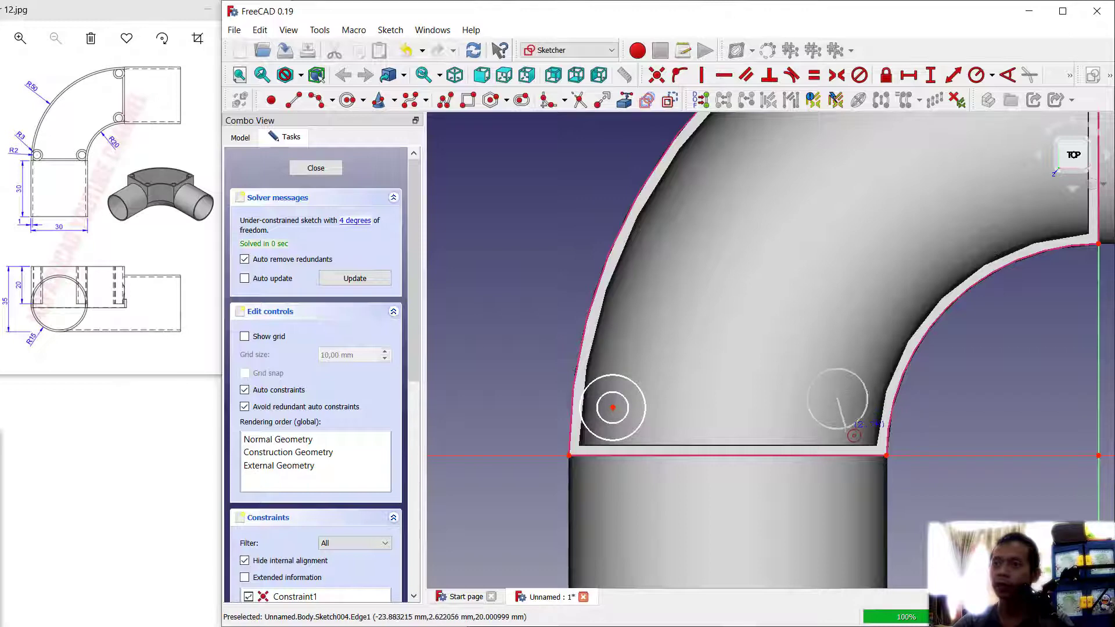
{"action": "middle_click_drag", "start_coordinate": [851, 422], "coordinate": [641, 413]}
{"action": "left_click", "coordinate": [651, 380]}
{"action": "left_click", "coordinate": [674, 403]}
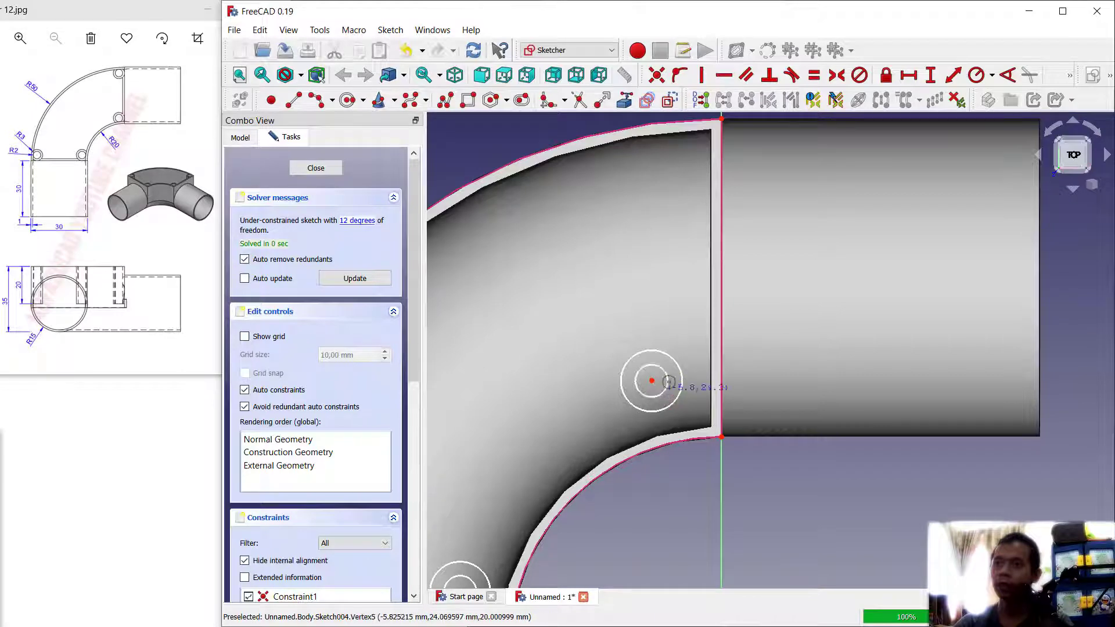
{"action": "left_click", "coordinate": [658, 166]}
{"action": "left_click", "coordinate": [683, 180]}
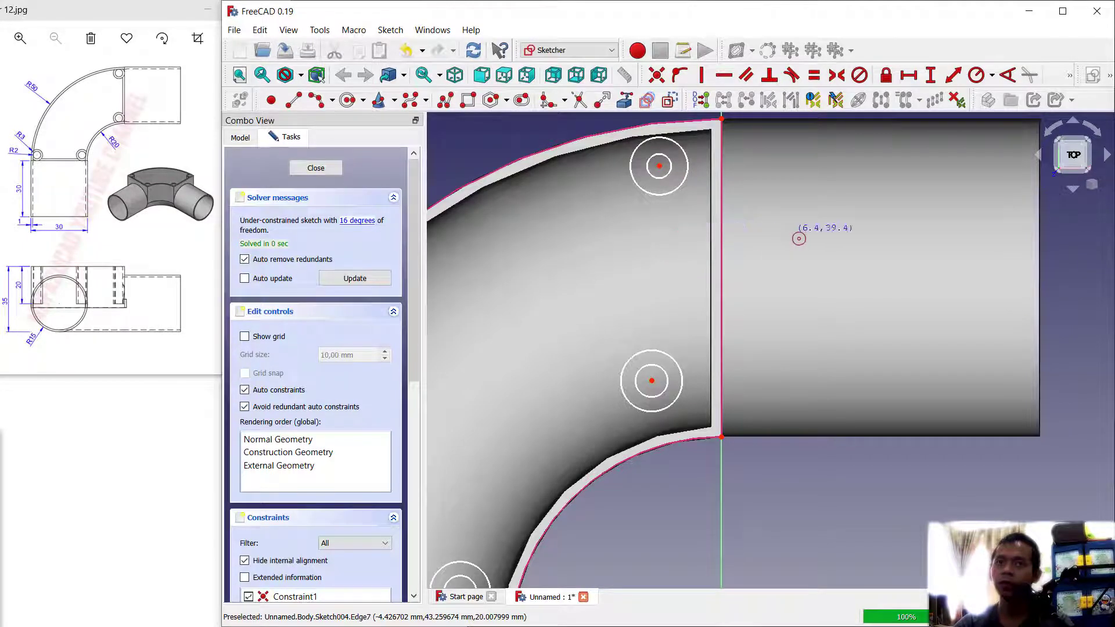
Step: Give the upper and middle circle pairs radius constraints of 3 mm outer and 2 mm inner
{"action": "left_click", "coordinate": [976, 76]}
{"action": "left_click", "coordinate": [682, 182]}
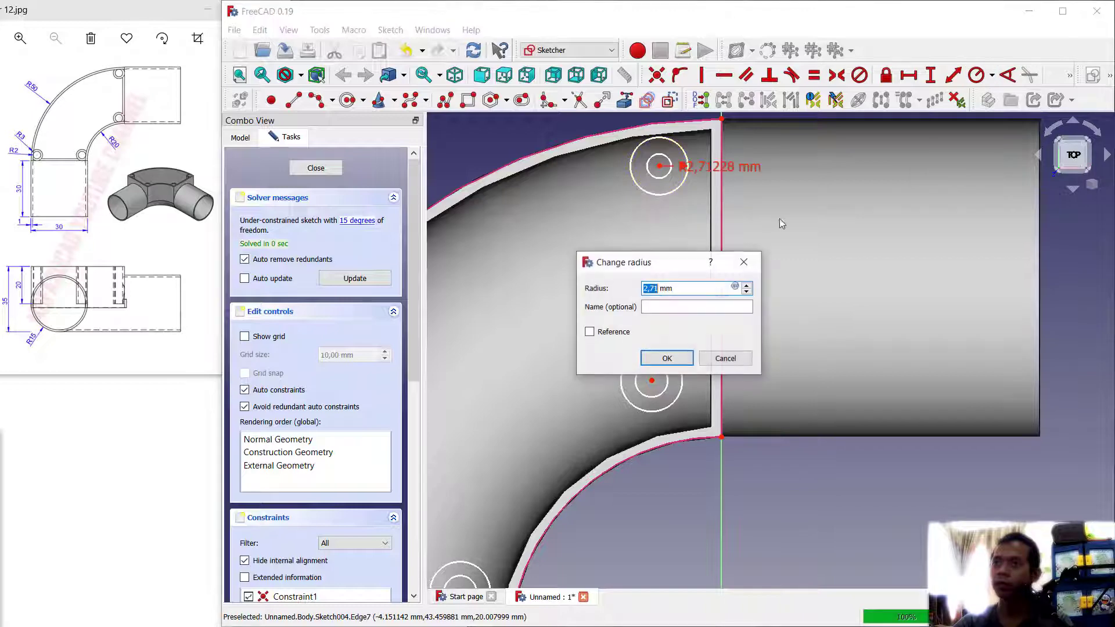
{"action": "type", "text": "3"}
{"action": "key", "text": "Return"}
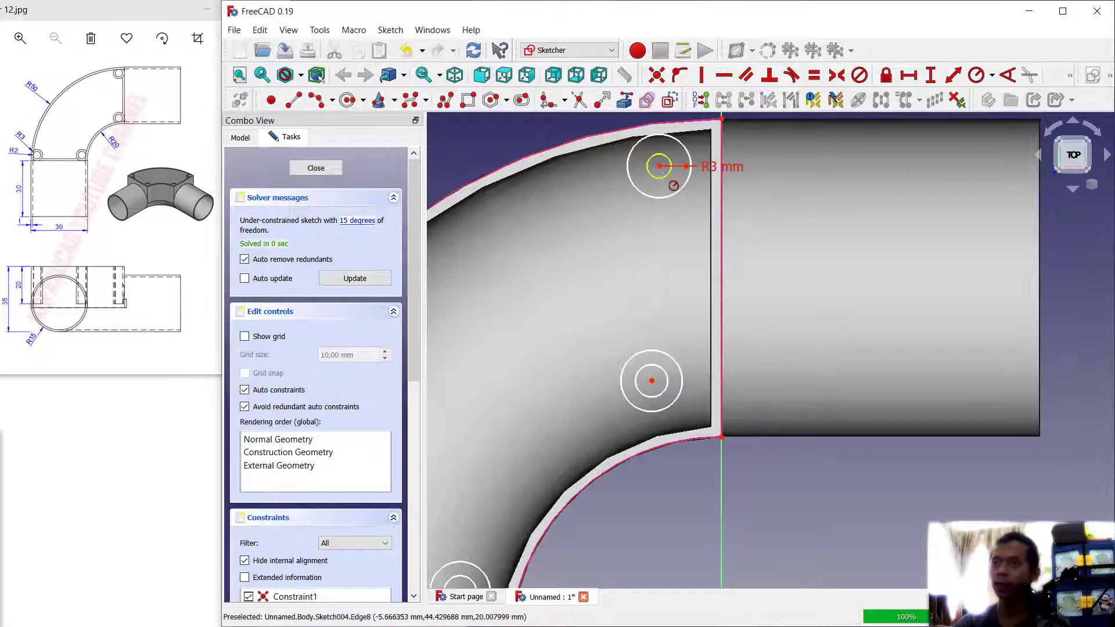
{"action": "left_click", "coordinate": [662, 179]}
{"action": "type", "text": "2"}
{"action": "key", "text": "Return"}
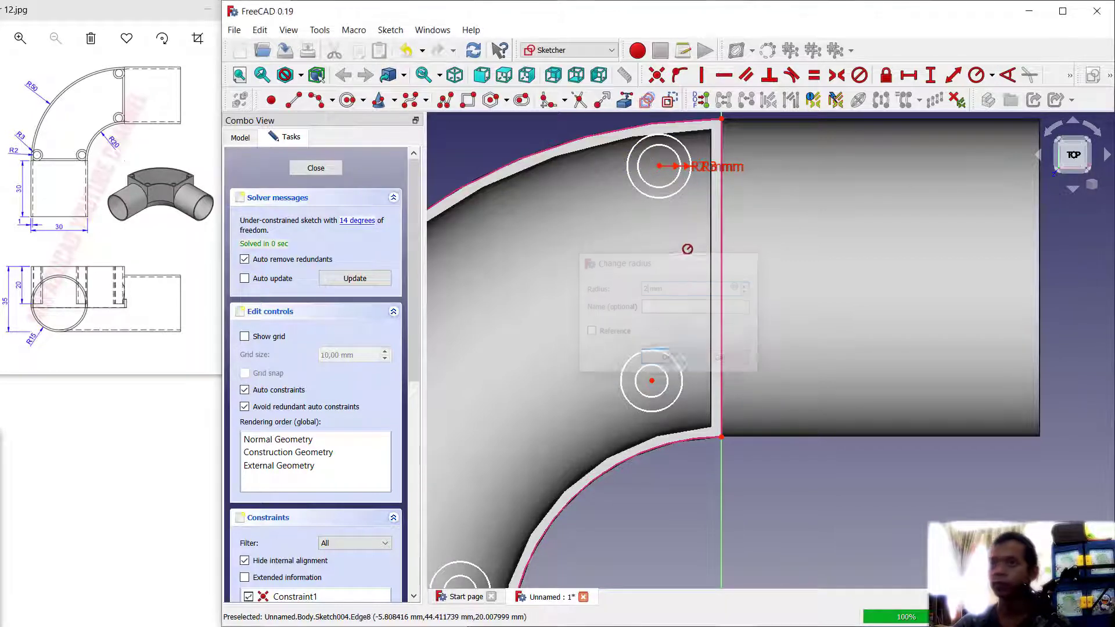
{"action": "left_click", "coordinate": [672, 367]}
{"action": "type", "text": "3"}
{"action": "key", "text": "Return"}
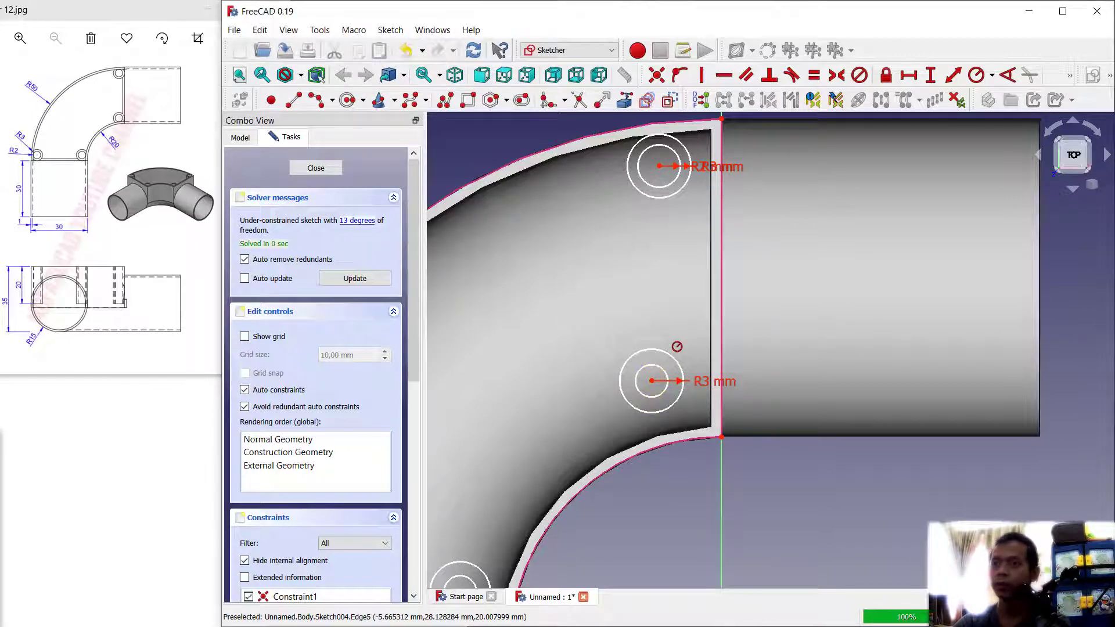
{"action": "left_click", "coordinate": [667, 376]}
{"action": "type", "text": "2"}
{"action": "key", "text": "Return"}
Step: Set the lower-right and lower-left circle pairs to 3 mm outer and 2 mm inner radii
{"action": "scroll", "coordinate": [678, 296], "scroll_direction": "down", "scroll_amount": 3}
{"action": "scroll", "coordinate": [636, 418], "scroll_direction": "up", "scroll_amount": 3}
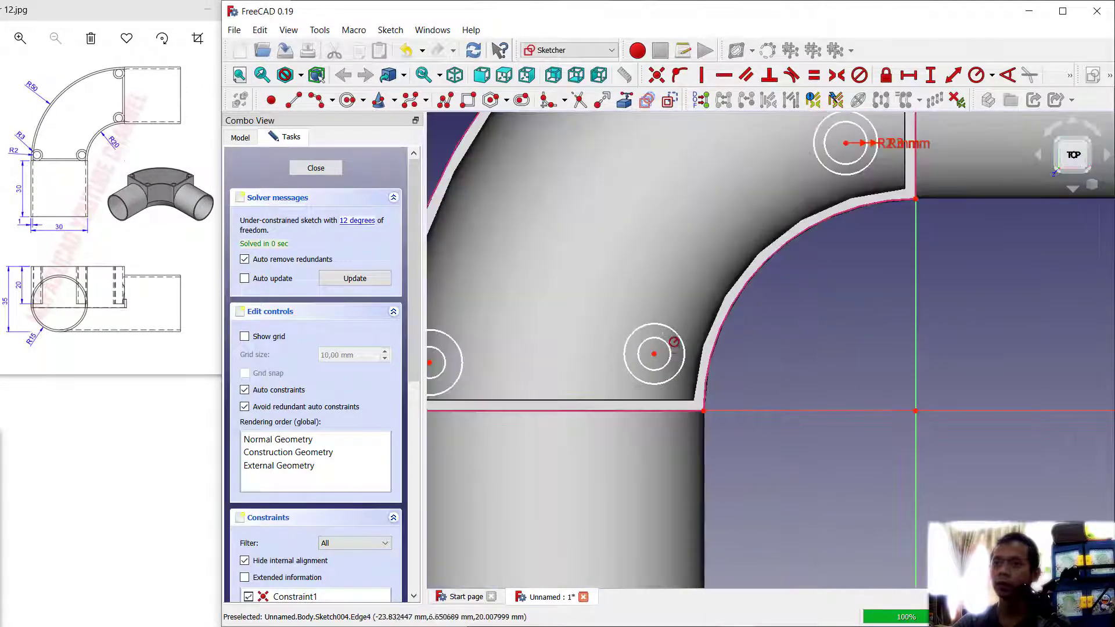
{"action": "left_click", "coordinate": [654, 353]}
{"action": "type", "text": "3"}
{"action": "left_click", "coordinate": [667, 356]}
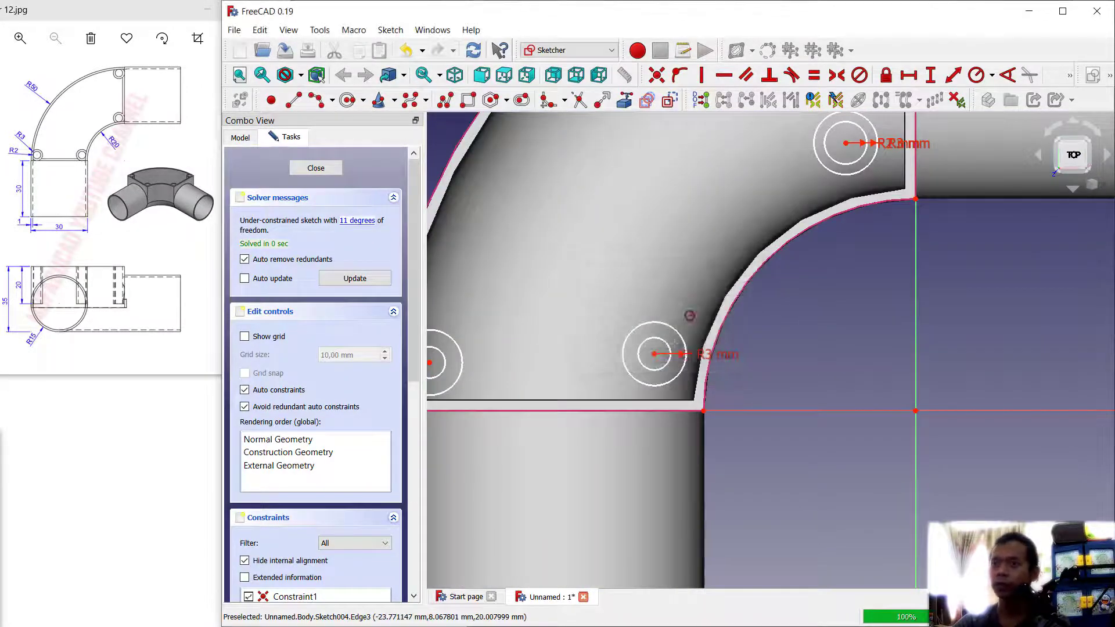
{"action": "left_click", "coordinate": [667, 350]}
{"action": "type", "text": "2"}
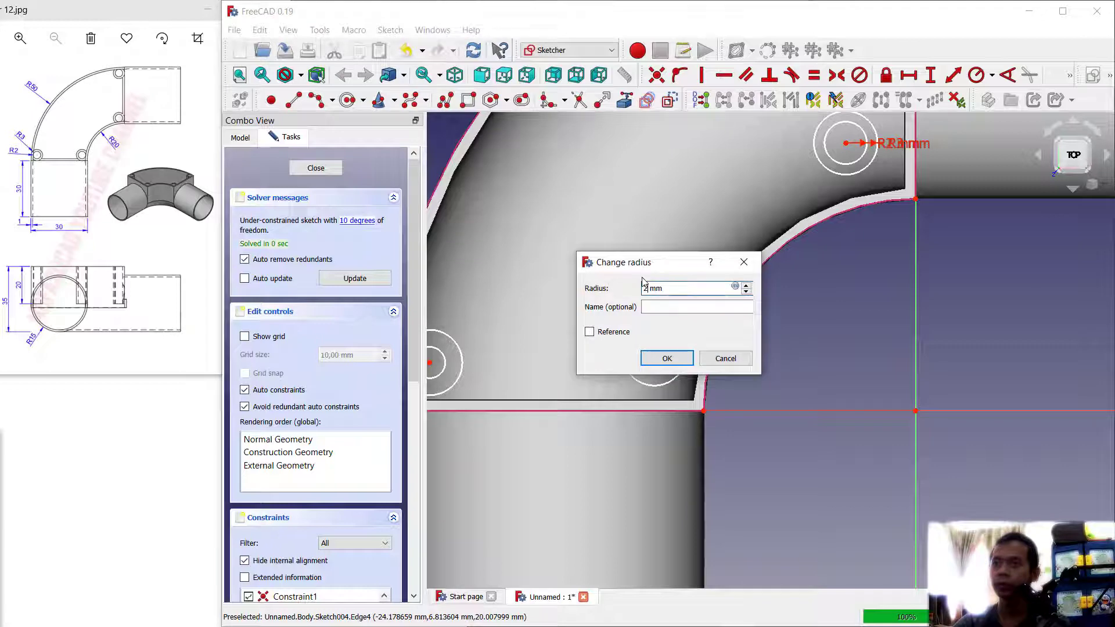
{"action": "left_click", "coordinate": [666, 356]}
{"action": "middle_click_drag", "start_coordinate": [557, 306], "coordinate": [665, 285]}
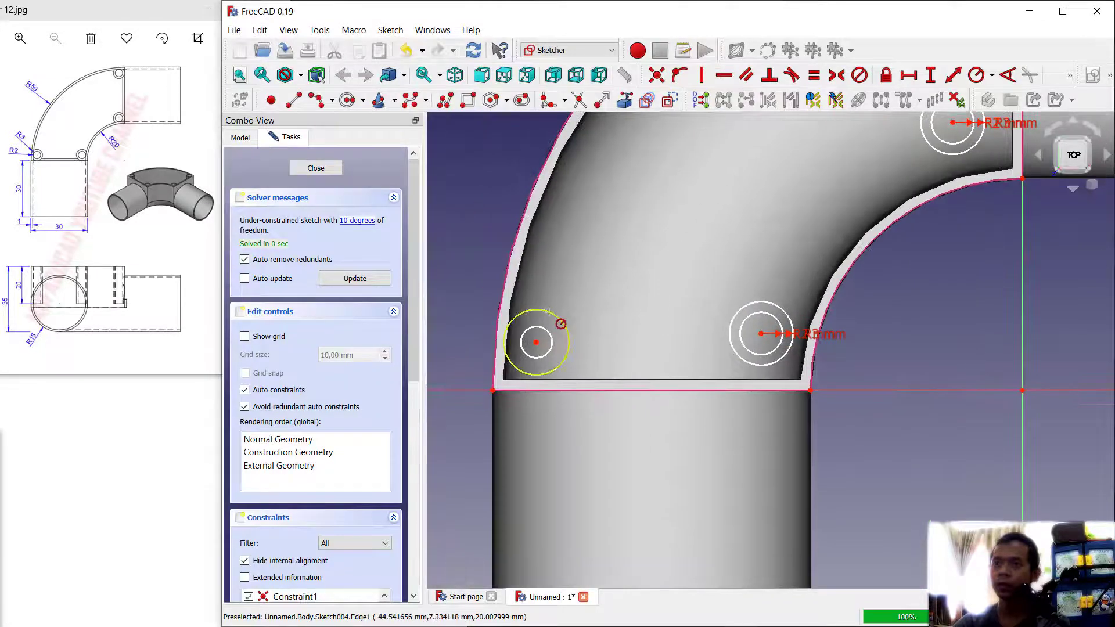
{"action": "left_click", "coordinate": [555, 316]}
{"action": "key", "text": "Return"}
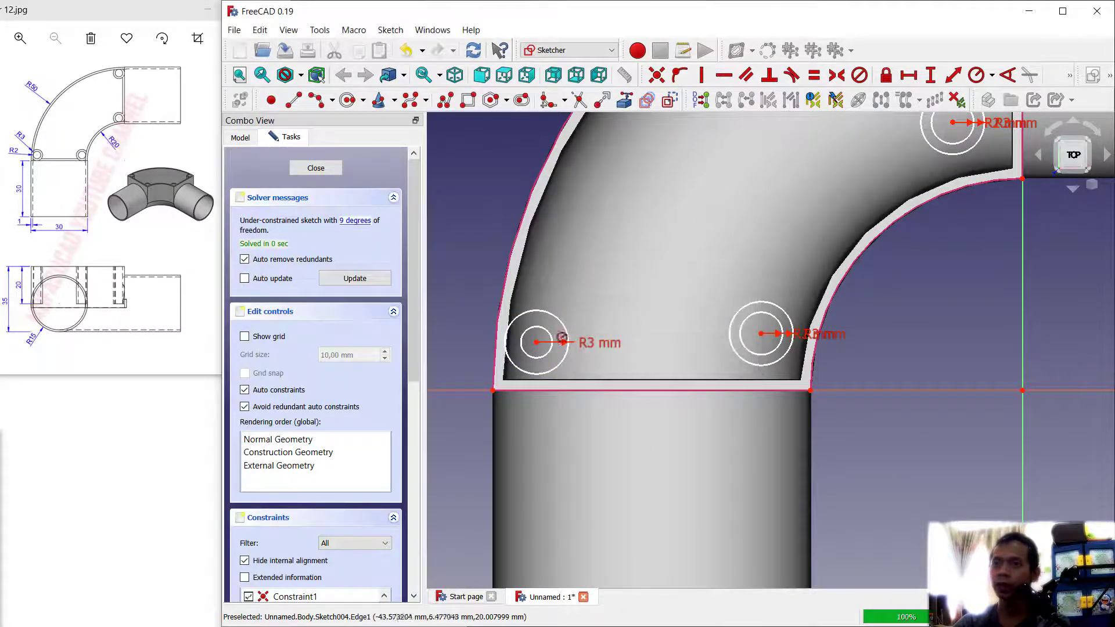
{"action": "left_click", "coordinate": [556, 340]}
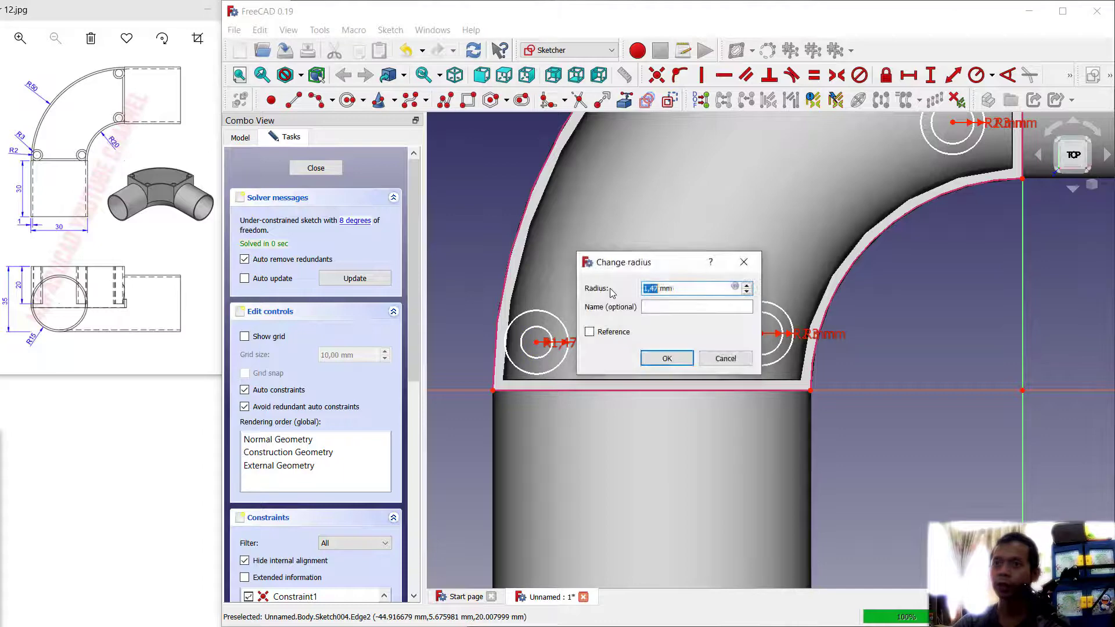
{"action": "left_click", "coordinate": [667, 358]}
{"action": "middle_click_drag", "start_coordinate": [600, 289], "coordinate": [687, 274]}
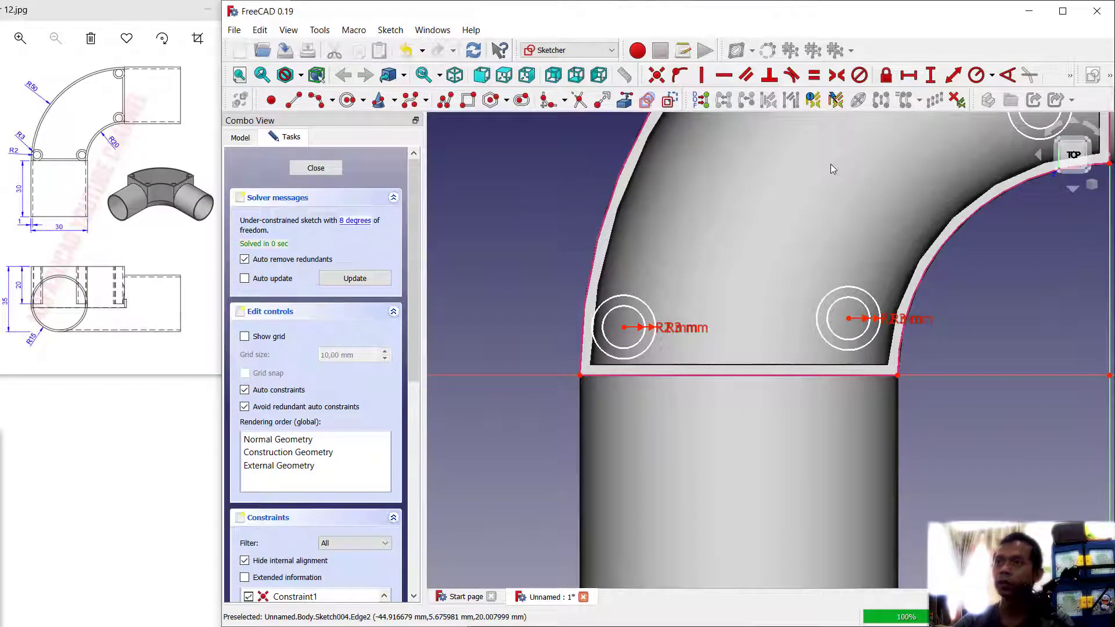
Step: Make the left-side outer boss circles tangent to the rim edge, left wall and bottom edge
{"action": "left_click", "coordinate": [791, 75]}
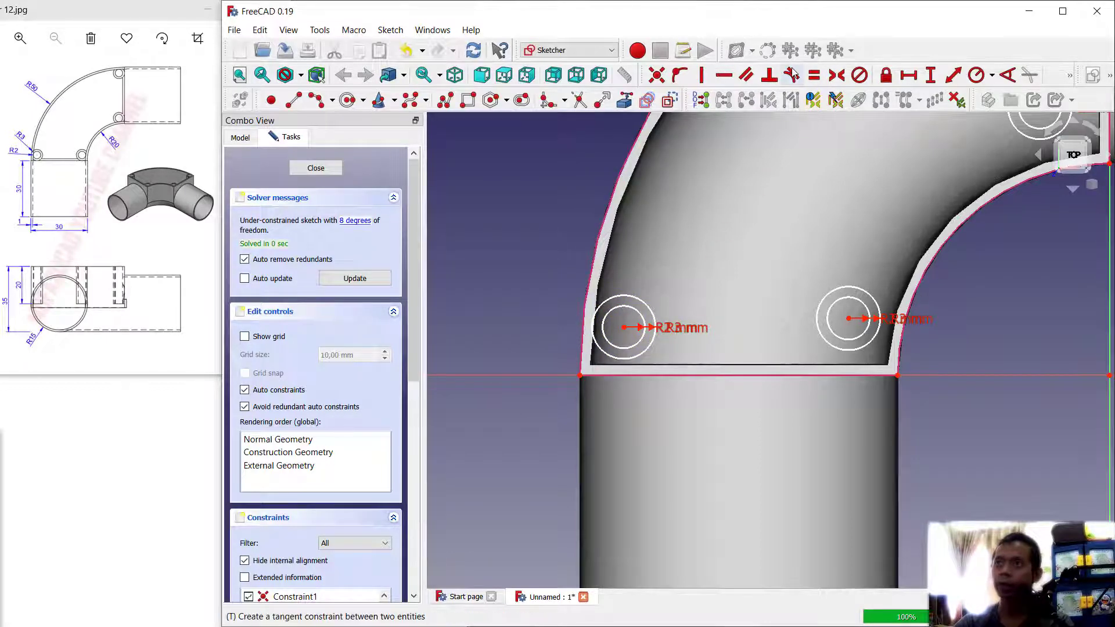
{"action": "scroll", "coordinate": [624, 296], "scroll_direction": "down", "scroll_amount": 2}
{"action": "scroll", "coordinate": [618, 256], "scroll_direction": "up", "scroll_amount": 5}
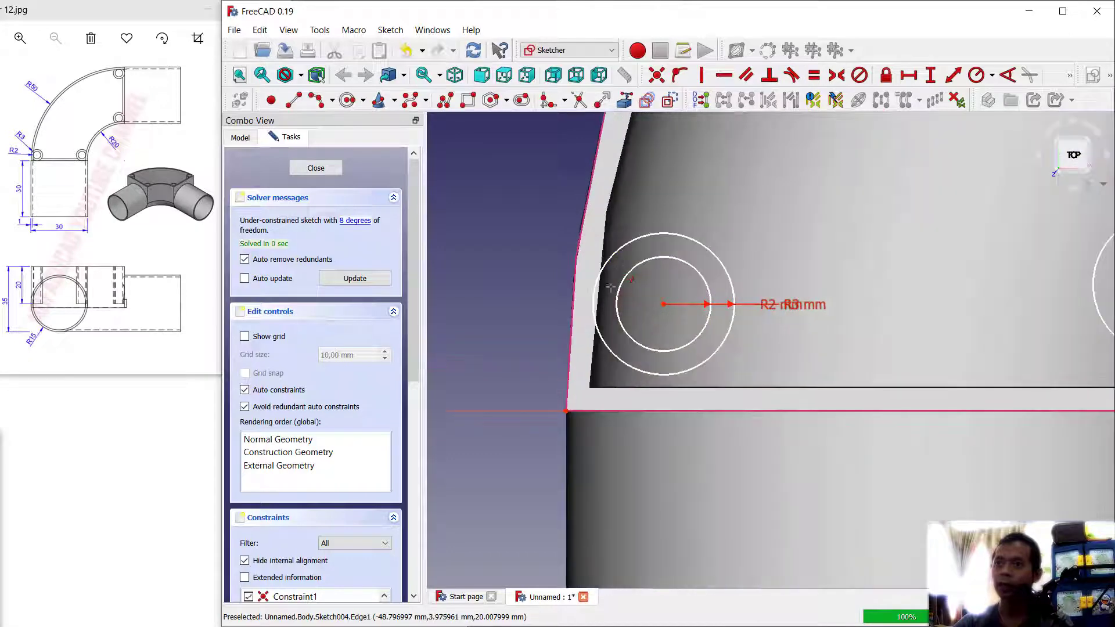
{"action": "left_click", "coordinate": [620, 248]}
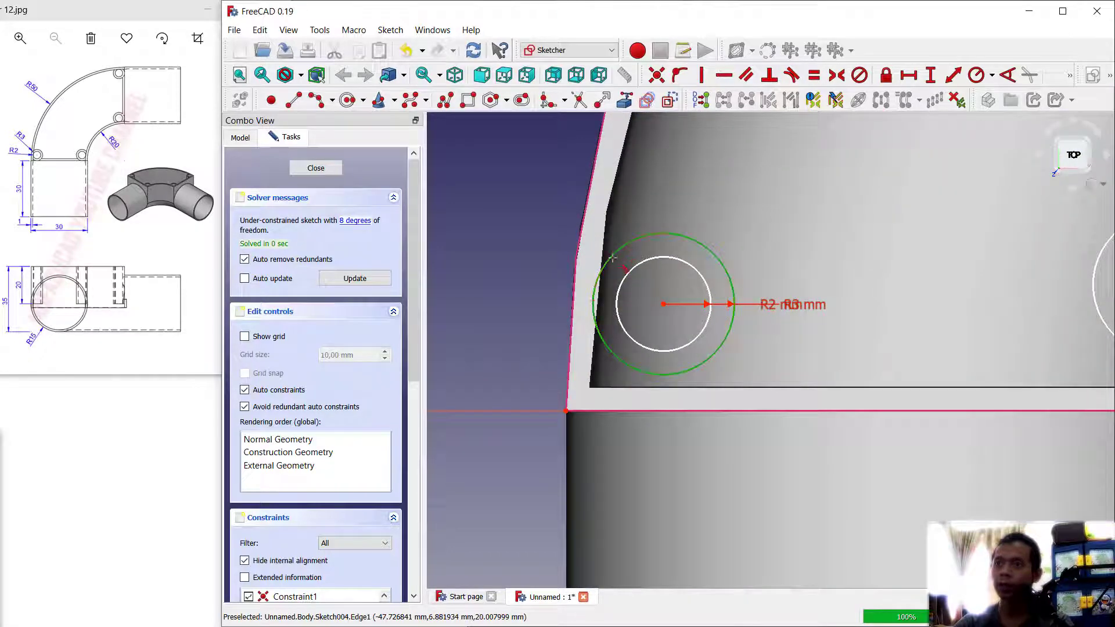
{"action": "left_click", "coordinate": [583, 312]}
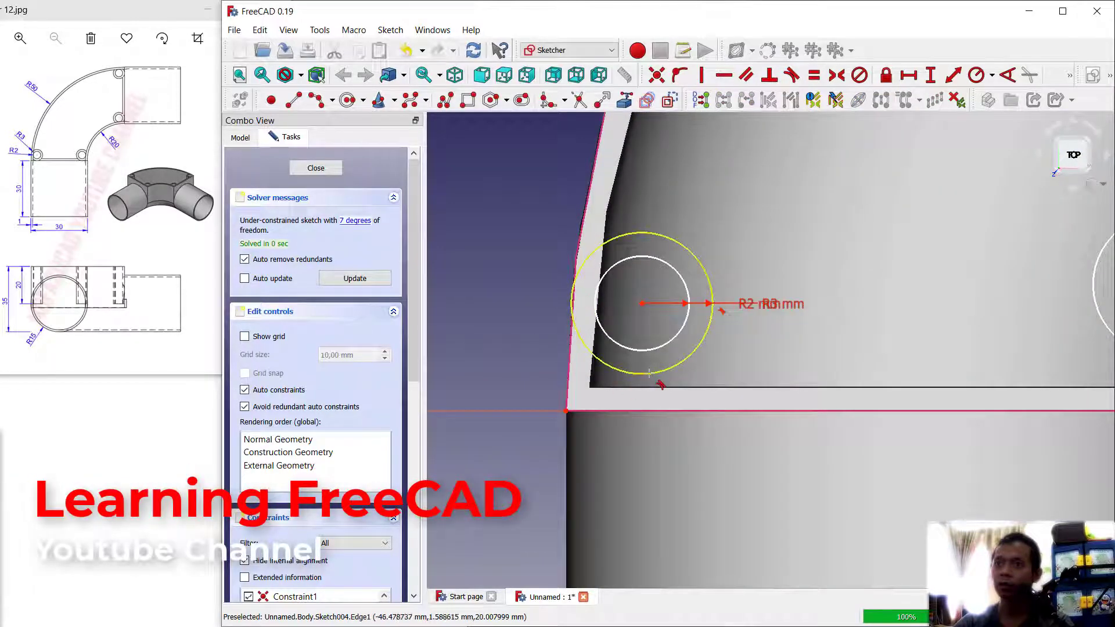
{"action": "left_click", "coordinate": [658, 372]}
{"action": "left_click", "coordinate": [658, 412]}
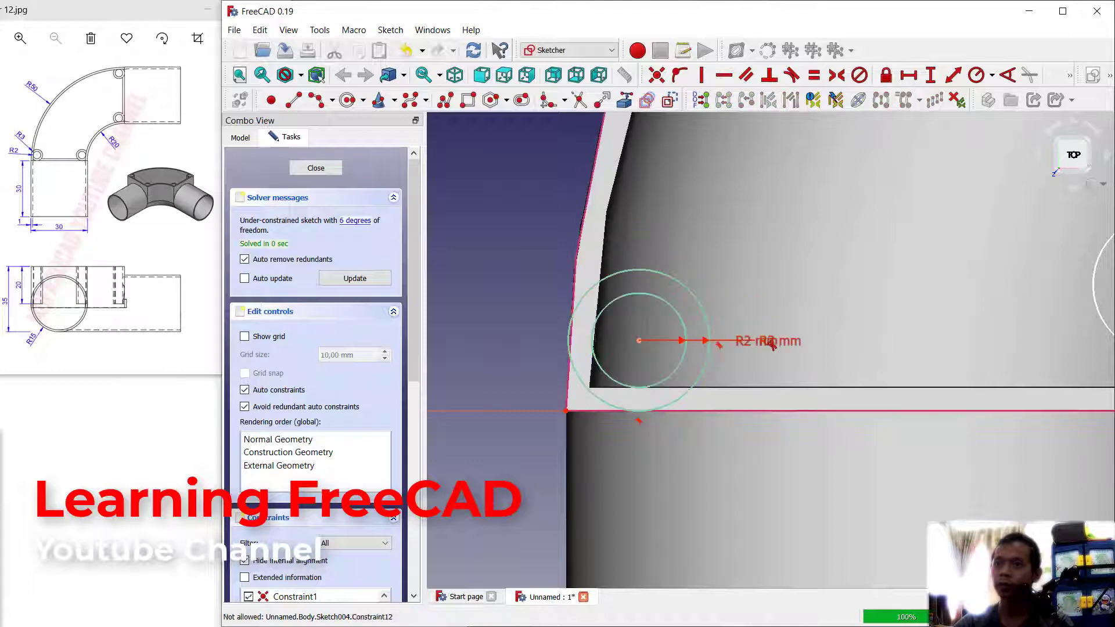
Step: Make the arc-corner outer circle tangent to the arc and the bottom edge
{"action": "scroll", "coordinate": [770, 344], "scroll_direction": "down", "scroll_amount": 3}
{"action": "scroll", "coordinate": [842, 378], "scroll_direction": "up", "scroll_amount": 3}
{"action": "left_click", "coordinate": [806, 388]}
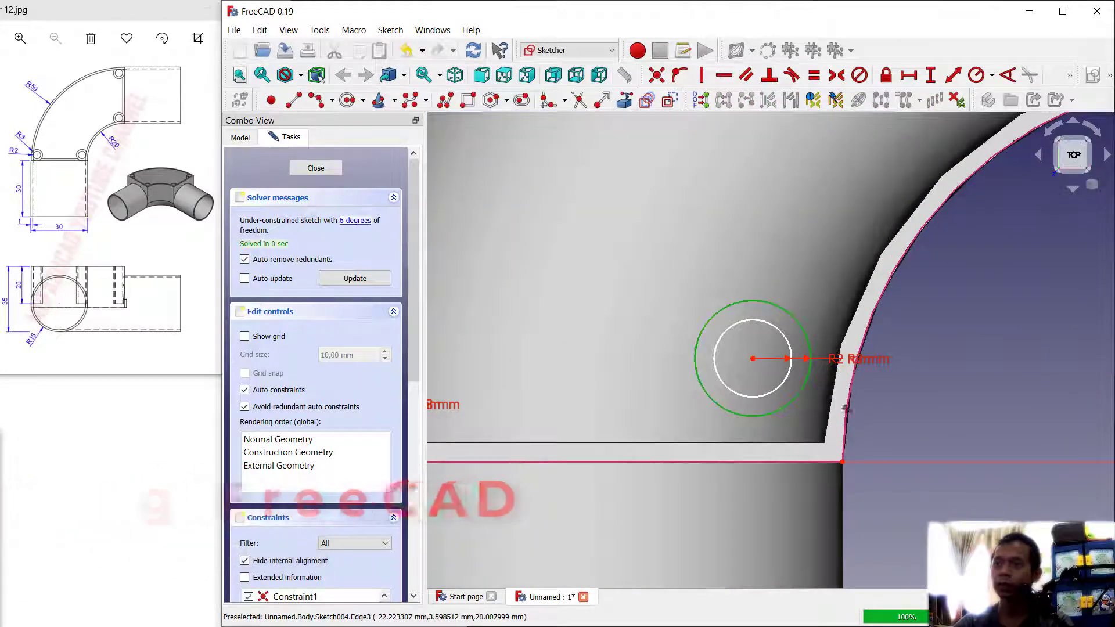
{"action": "left_click", "coordinate": [843, 406]}
{"action": "left_click", "coordinate": [791, 419]}
{"action": "left_click", "coordinate": [785, 461]}
{"action": "scroll", "coordinate": [854, 372], "scroll_direction": "down", "scroll_amount": 2}
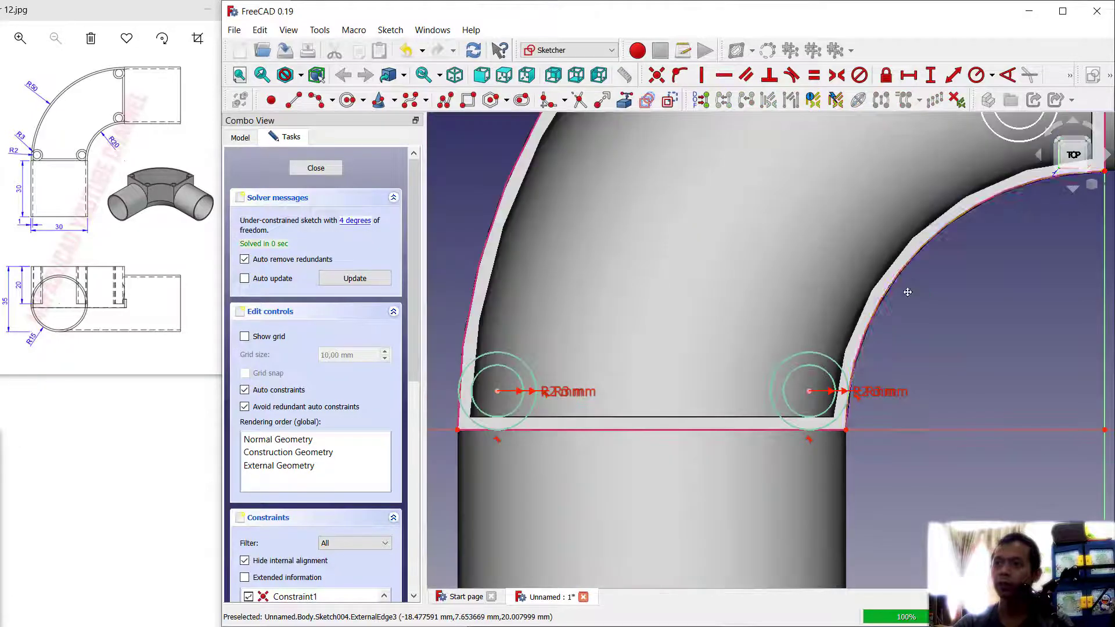
Step: Make the upper arc-end corner circle tangent to the arc and the vertical line
{"action": "middle_click_drag", "start_coordinate": [1054, 178], "coordinate": [757, 342]}
{"action": "scroll", "coordinate": [757, 305], "scroll_direction": "up", "scroll_amount": 2}
{"action": "left_click", "coordinate": [757, 301]}
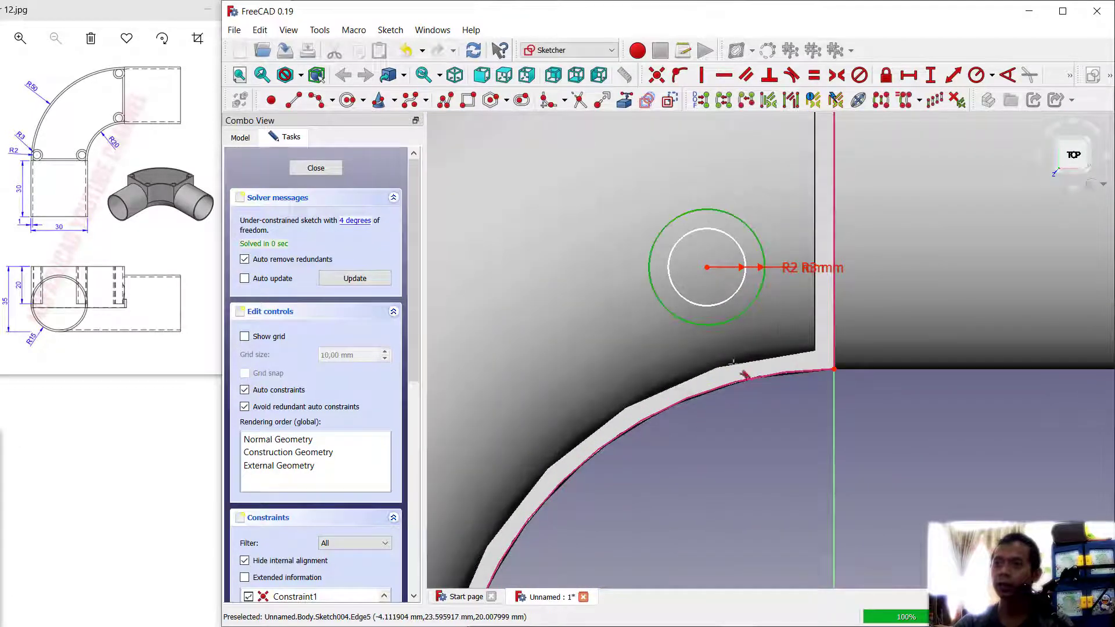
{"action": "left_click", "coordinate": [732, 364]}
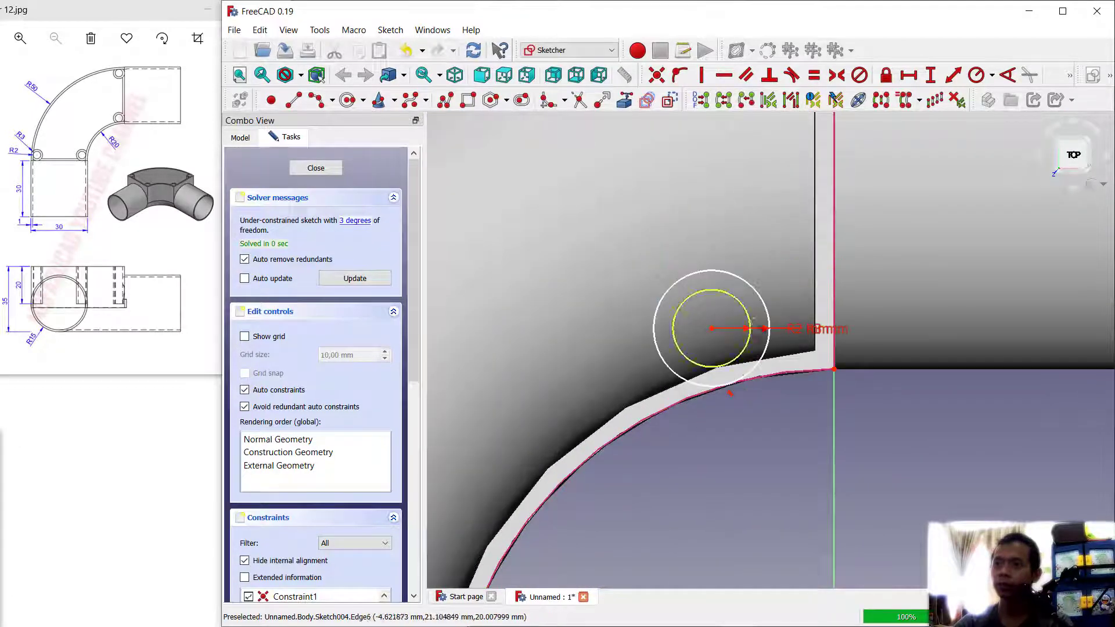
{"action": "left_click", "coordinate": [753, 288]}
{"action": "left_click", "coordinate": [834, 273]}
{"action": "scroll", "coordinate": [883, 242], "scroll_direction": "down", "scroll_amount": 3}
{"action": "scroll", "coordinate": [882, 241], "scroll_direction": "up", "scroll_amount": 2}
Step: Make the top corner circle tangent to the top edge and vertical line, fully constraining the sketch
{"action": "middle_click_drag", "start_coordinate": [883, 241], "coordinate": [822, 464]}
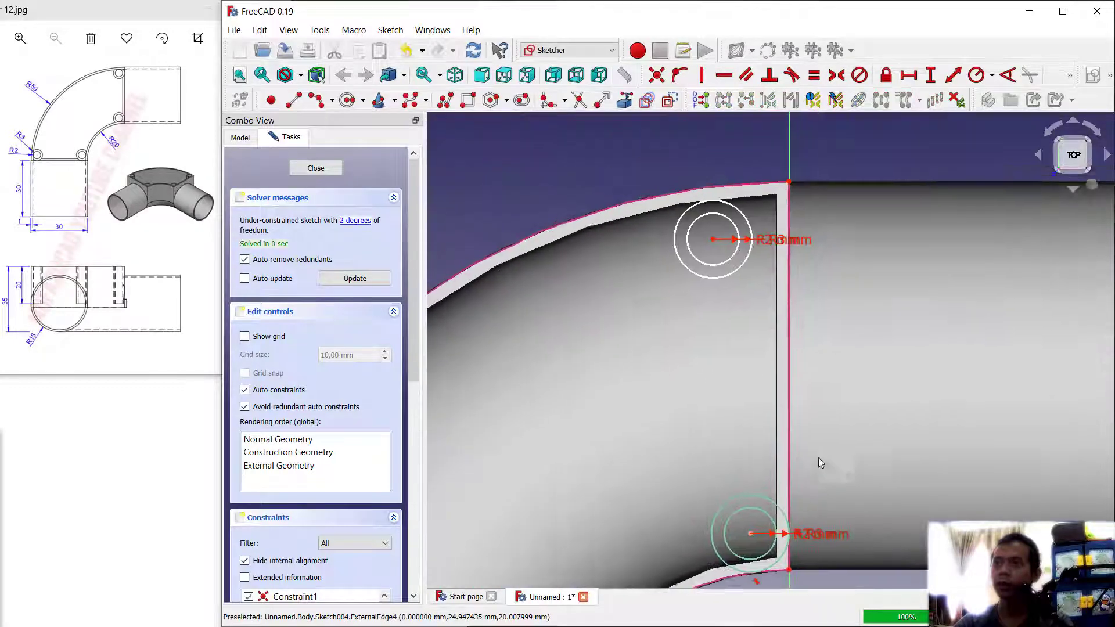
{"action": "scroll", "coordinate": [755, 234], "scroll_direction": "up", "scroll_amount": 2}
{"action": "left_click", "coordinate": [750, 236]}
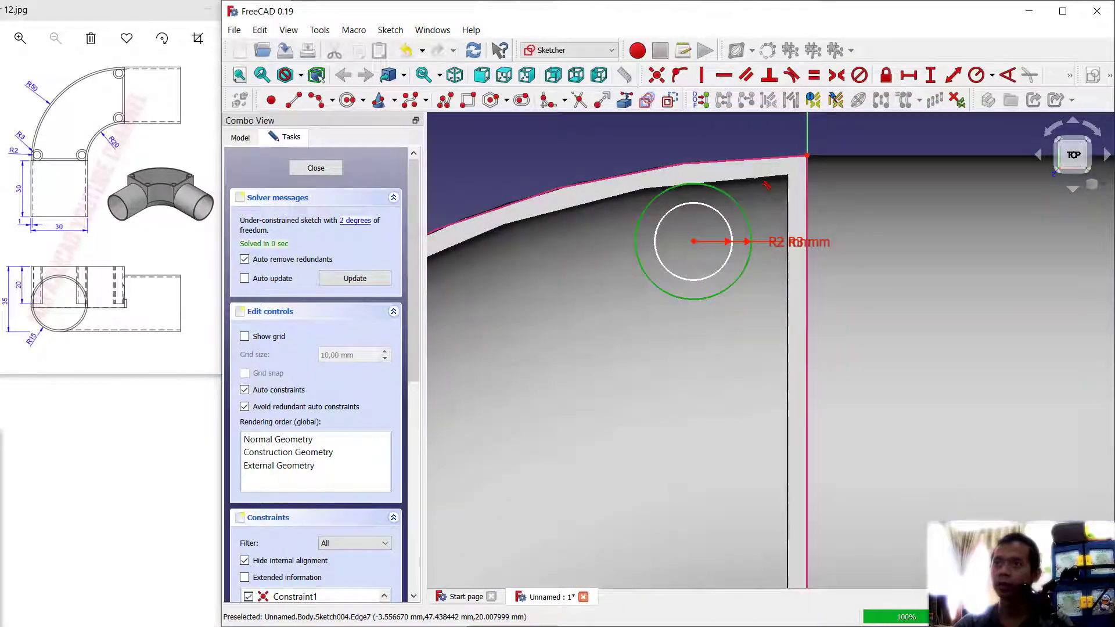
{"action": "left_click", "coordinate": [759, 156]}
{"action": "left_click", "coordinate": [806, 244]}
{"action": "scroll", "coordinate": [765, 259], "scroll_direction": "down", "scroll_amount": 5}
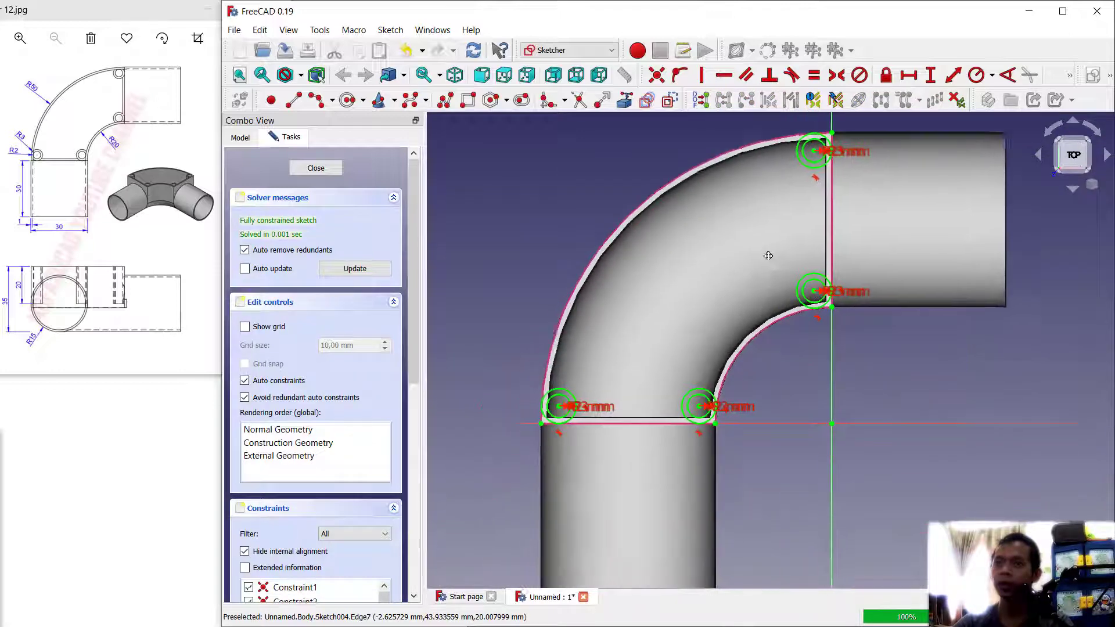
Step: Close the sketch and pad the four boss circles 20 mm reversed into the shell
{"action": "left_click", "coordinate": [316, 168]}
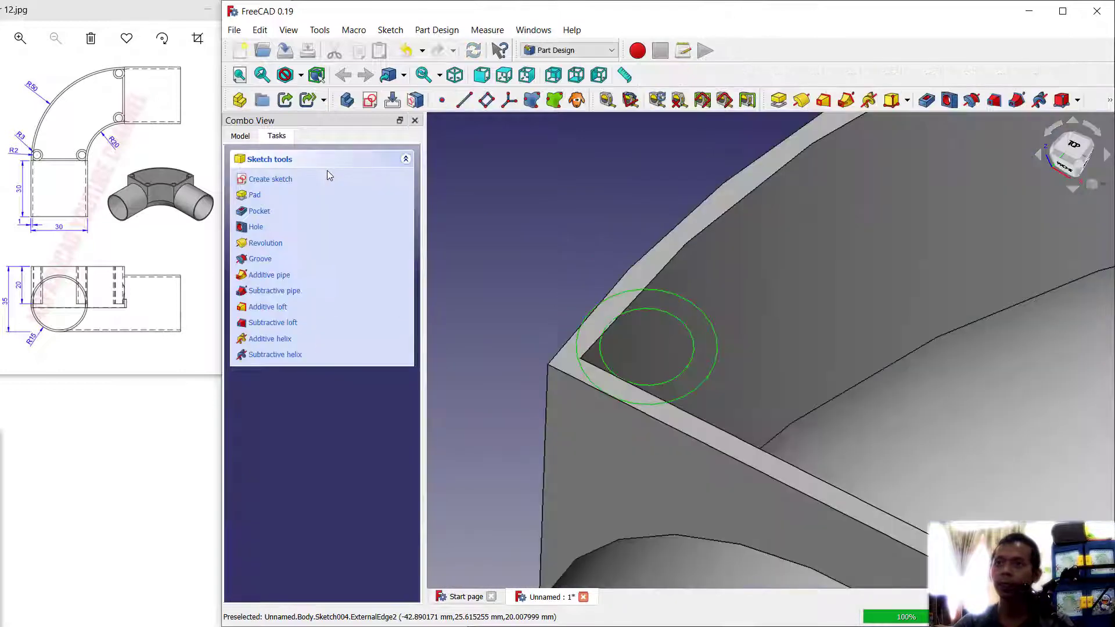
{"action": "scroll", "coordinate": [929, 337], "scroll_direction": "down", "scroll_amount": 3}
{"action": "middle_click_drag", "start_coordinate": [987, 331], "coordinate": [719, 320]}
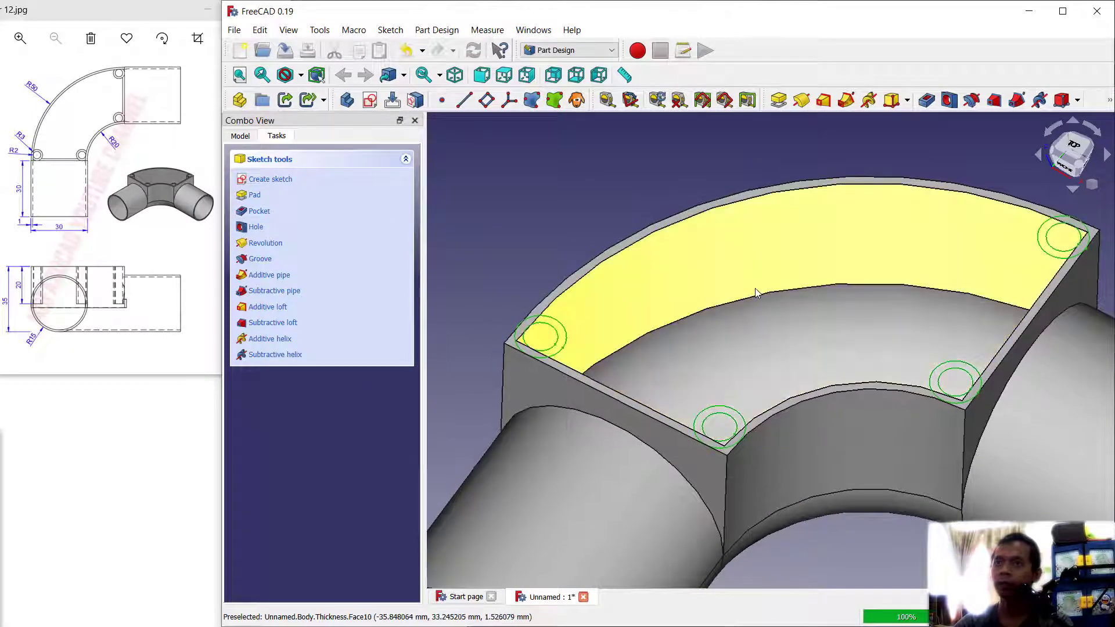
{"action": "left_click", "coordinate": [778, 100]}
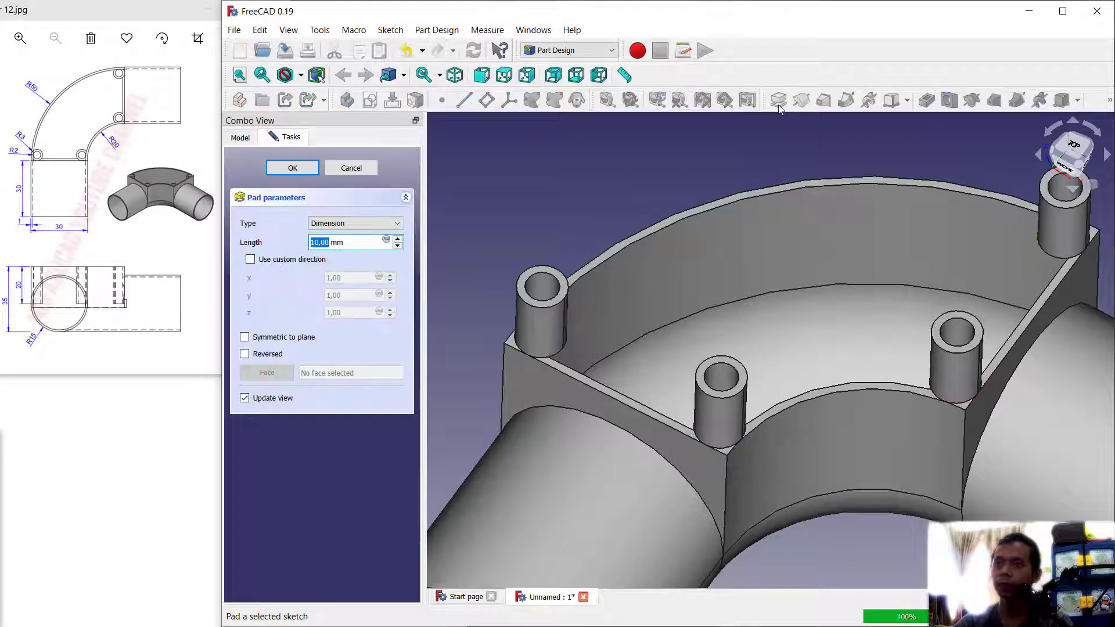
{"action": "left_click", "coordinate": [244, 356]}
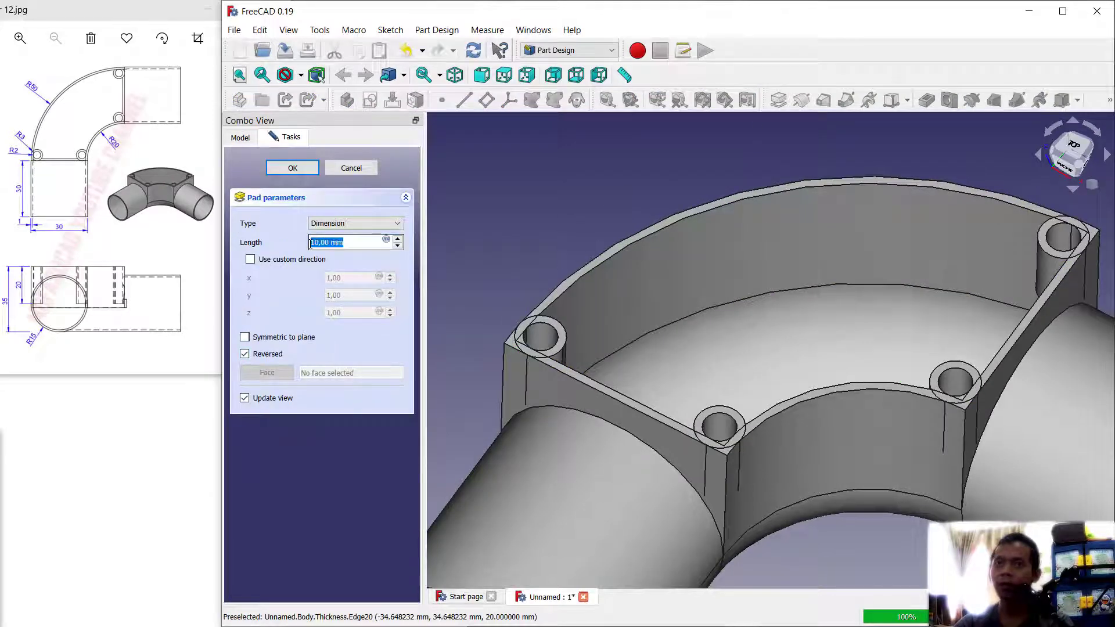
{"action": "type", "text": "20"}
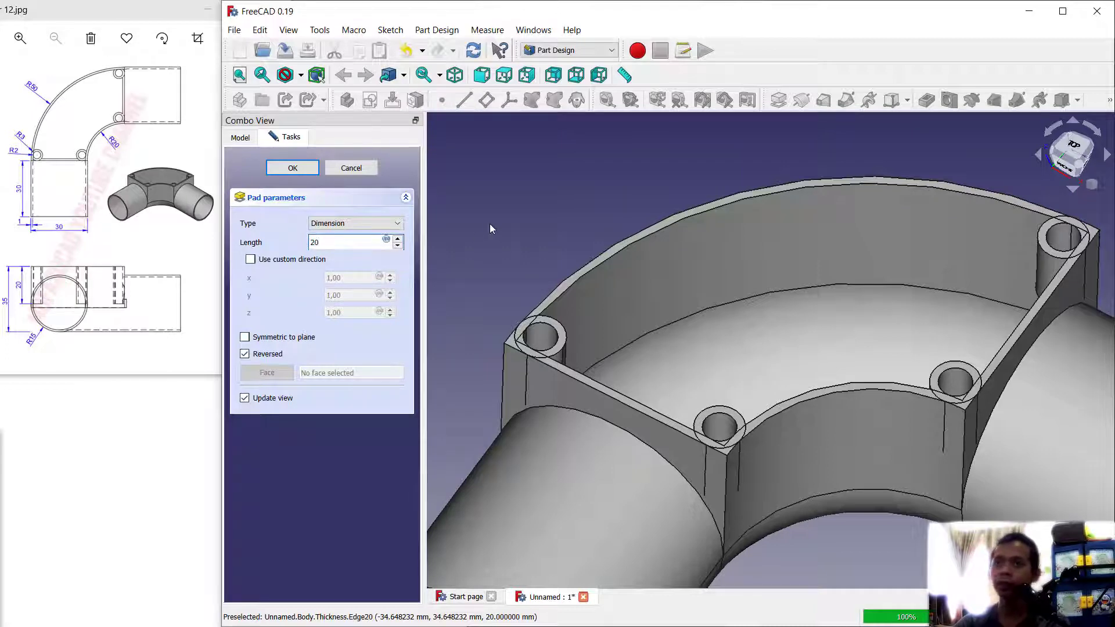
{"action": "middle_click_drag", "start_coordinate": [489, 229], "coordinate": [928, 375]}
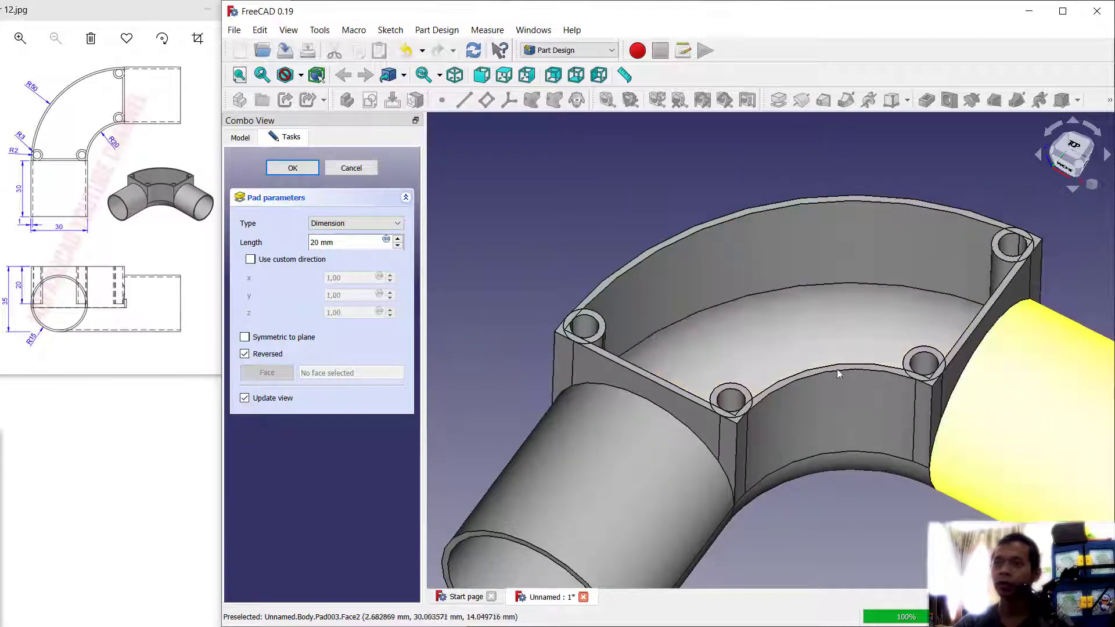
{"action": "left_click", "coordinate": [294, 168]}
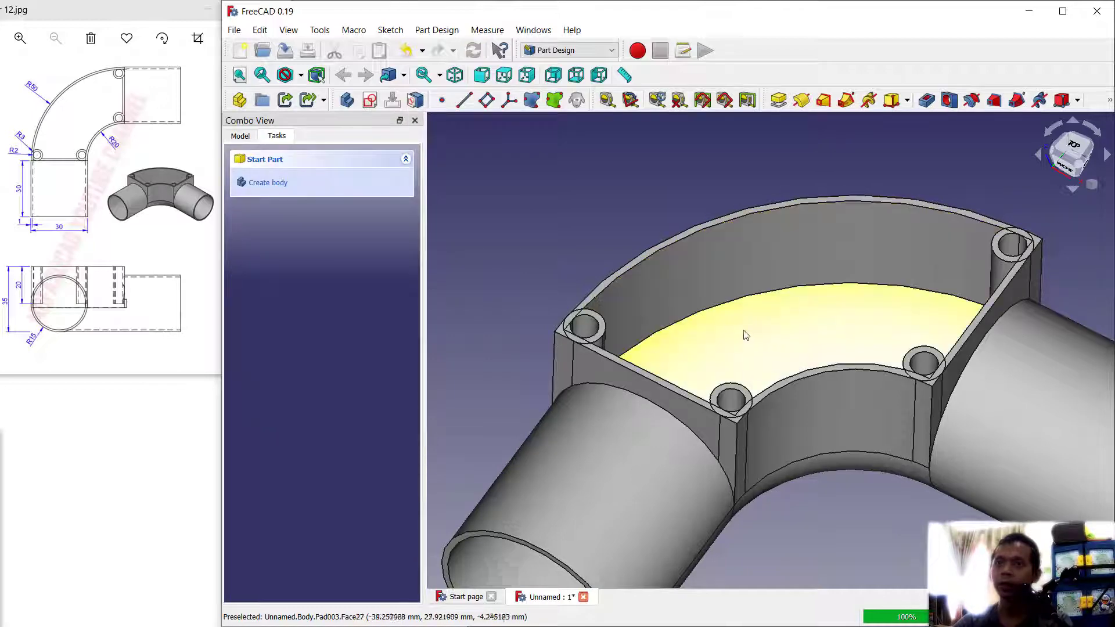
Step: Set Pad003's Refine property to true and recompute the model with Ctrl+R
{"action": "middle_click_drag", "start_coordinate": [814, 496], "coordinate": [779, 401]}
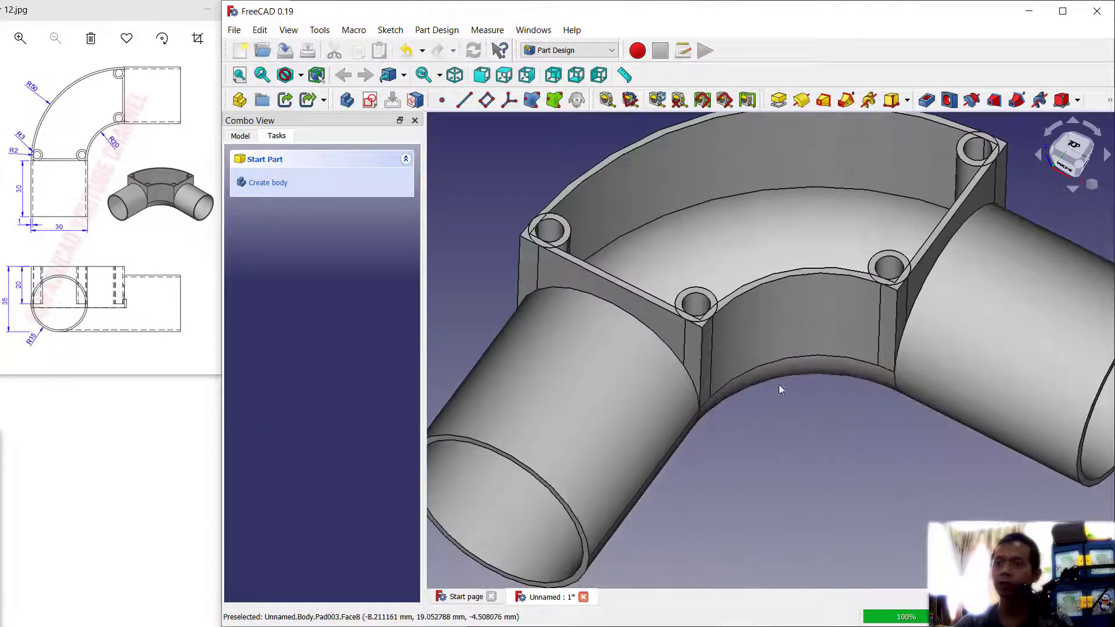
{"action": "left_click", "coordinate": [786, 329]}
{"action": "middle_click_drag", "start_coordinate": [755, 348], "coordinate": [805, 349]}
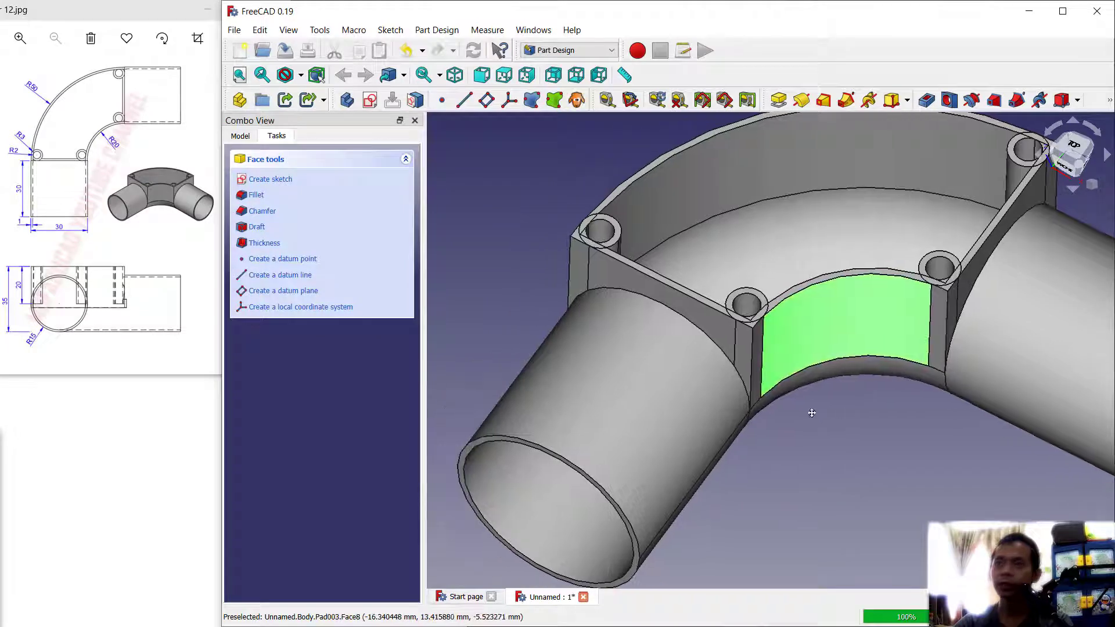
{"action": "left_click", "coordinate": [241, 135]}
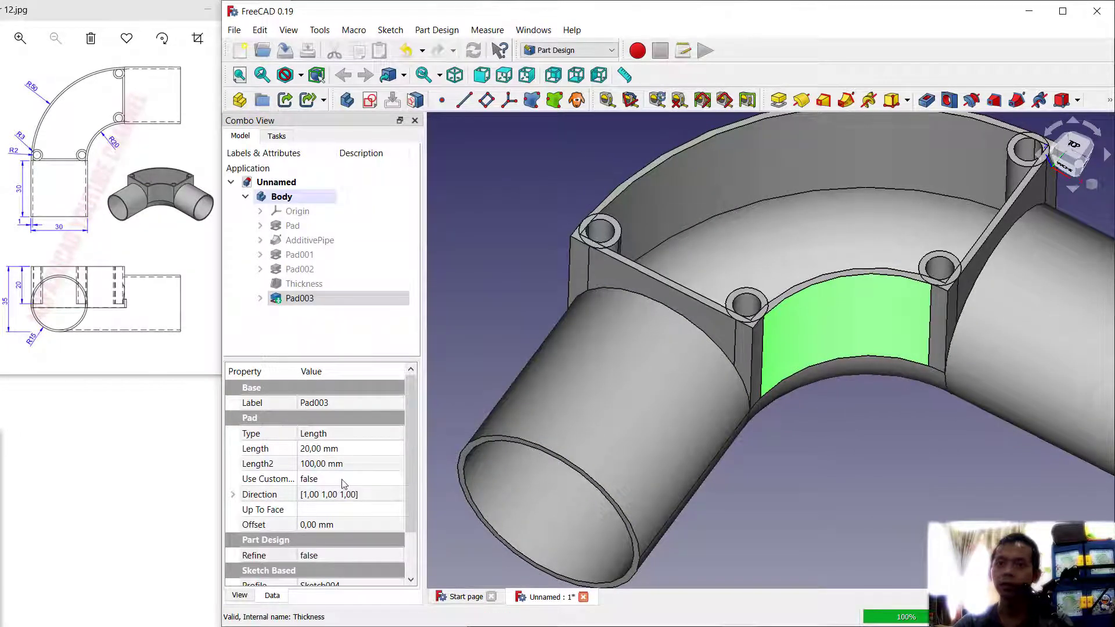
{"action": "scroll", "coordinate": [341, 483], "scroll_direction": "down", "scroll_amount": 1}
{"action": "left_click", "coordinate": [318, 513]}
{"action": "left_click", "coordinate": [336, 515]}
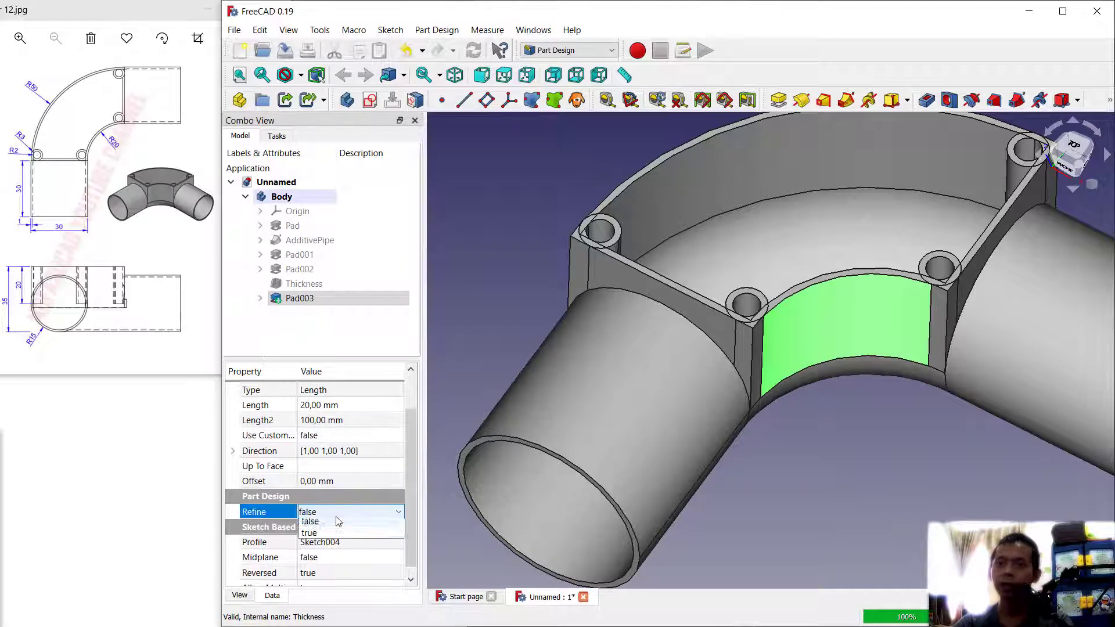
{"action": "left_click", "coordinate": [328, 528]}
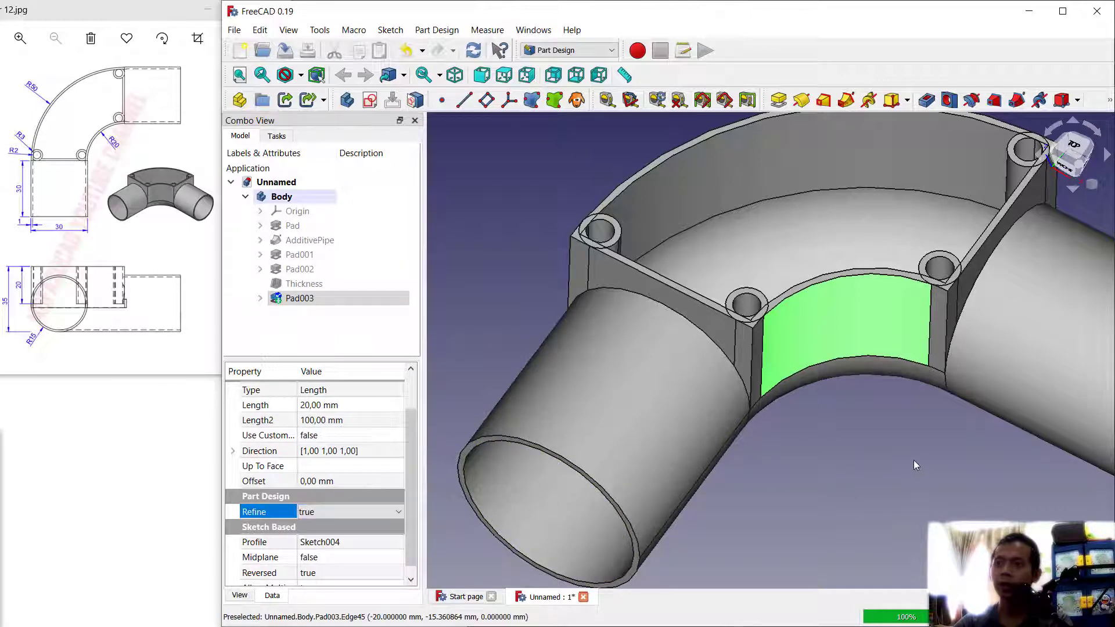
{"action": "key", "text": "ctrl+r"}
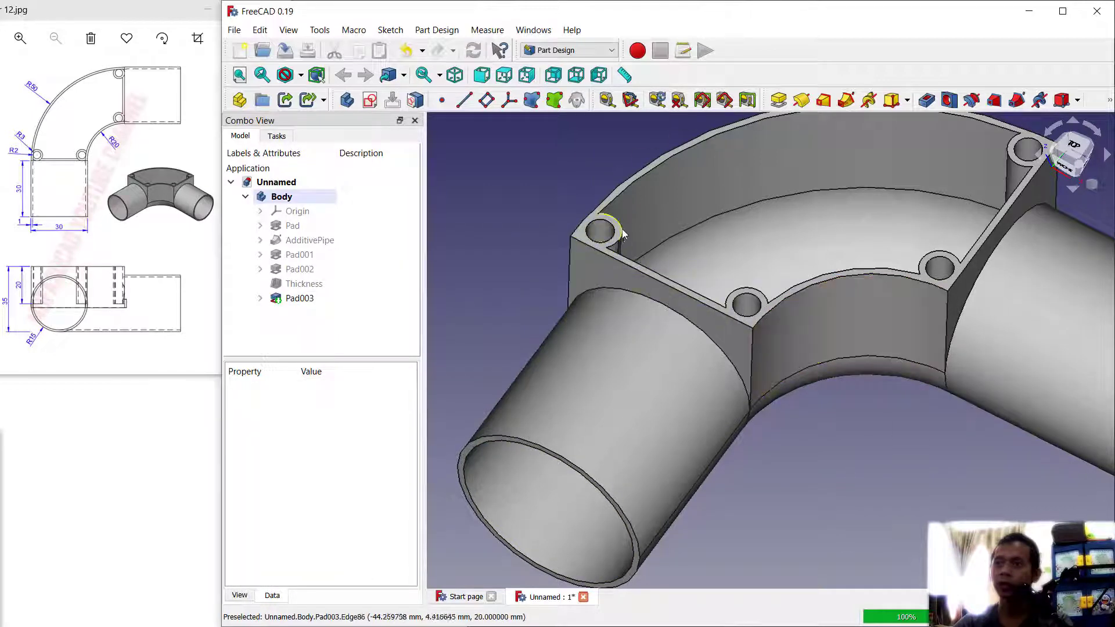
{"action": "scroll", "coordinate": [850, 422], "scroll_direction": "down", "scroll_amount": 3}
{"action": "middle_click_drag", "start_coordinate": [850, 421], "coordinate": [801, 430]}
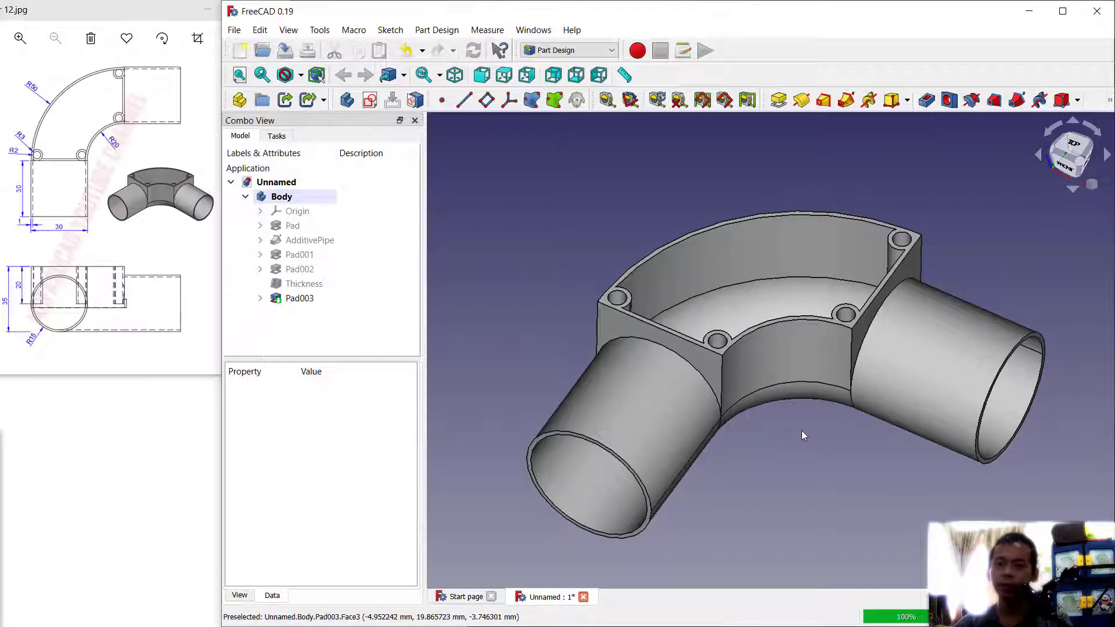